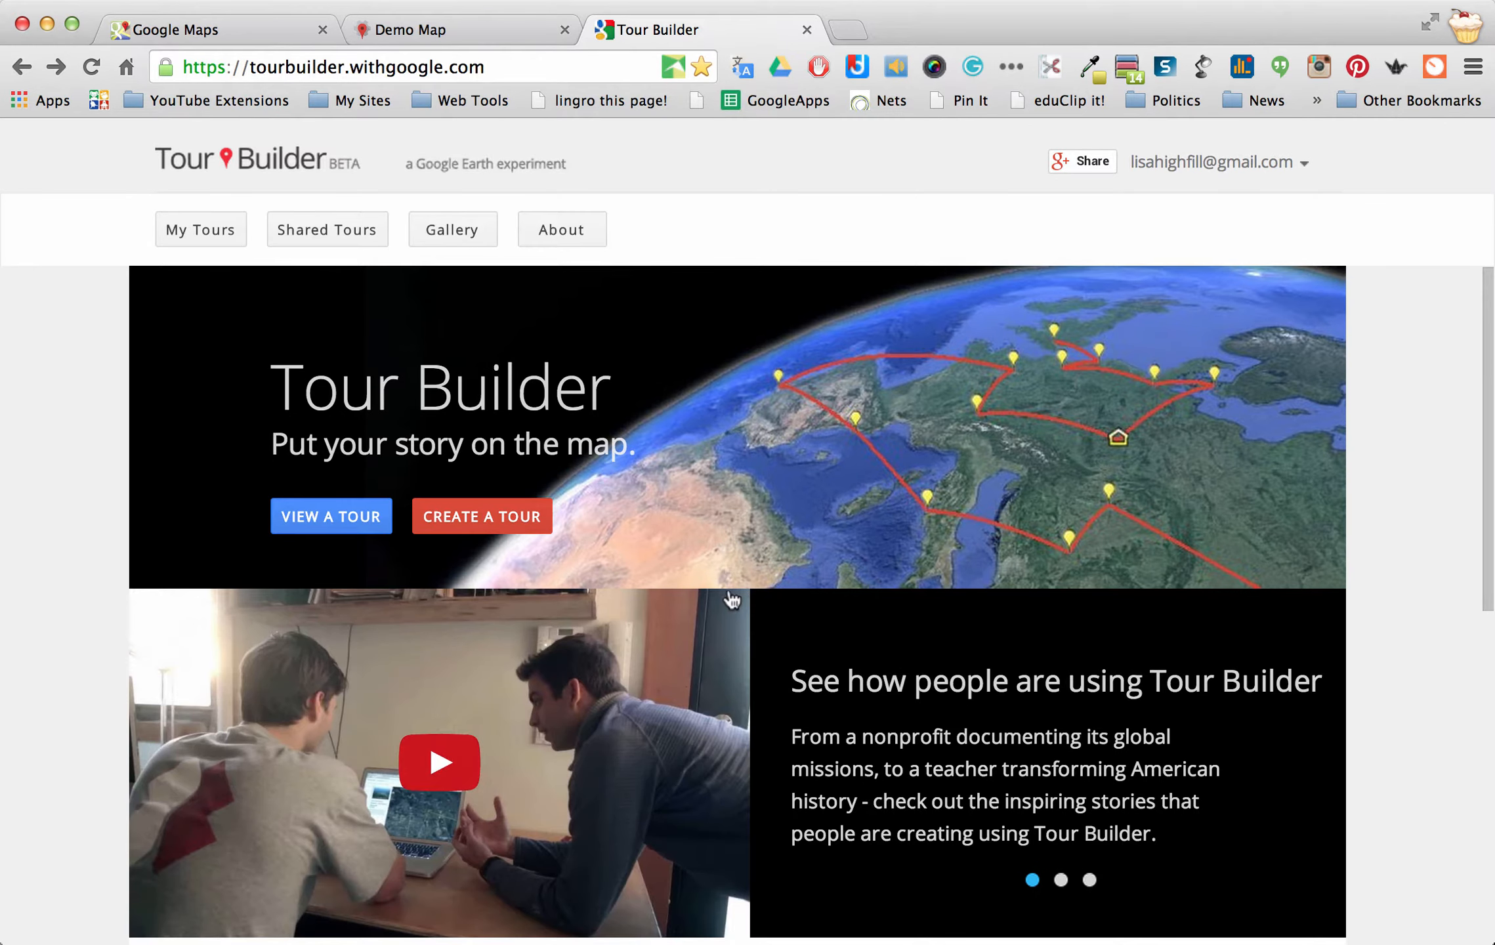
Scroll down the Tour Builder home page toward the Featured Tours
{"action": "scroll", "coordinate": [732, 600], "scroll_direction": "down", "scroll_amount": 9}
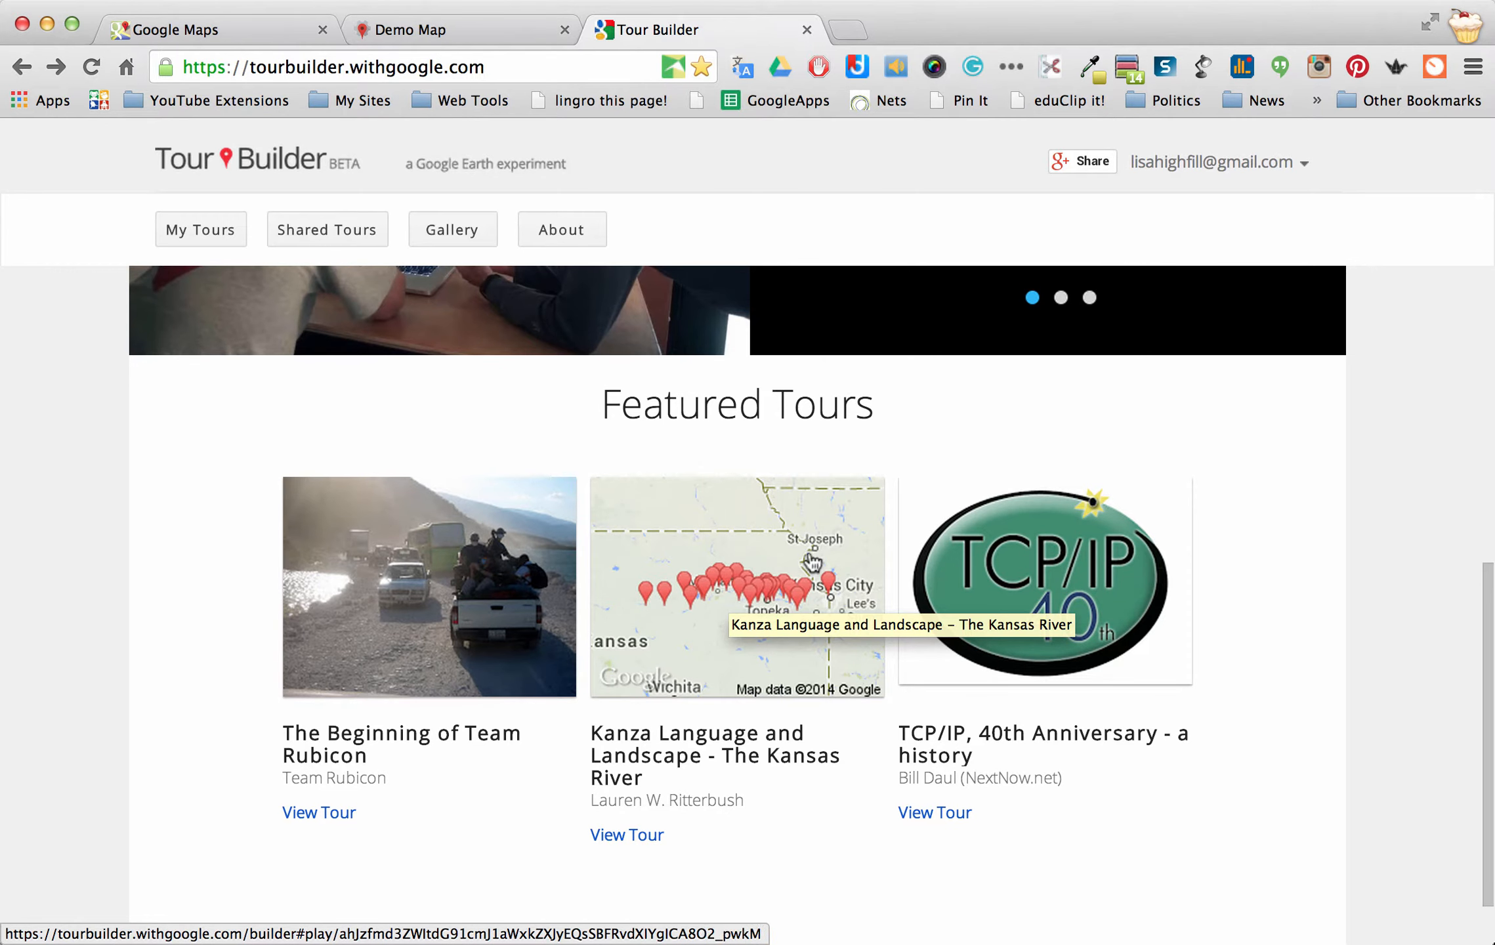
Go to My Tours and open the Highfill BBQ RoadTrip tour
{"action": "scroll", "coordinate": [730, 579], "scroll_direction": "up", "scroll_amount": 6}
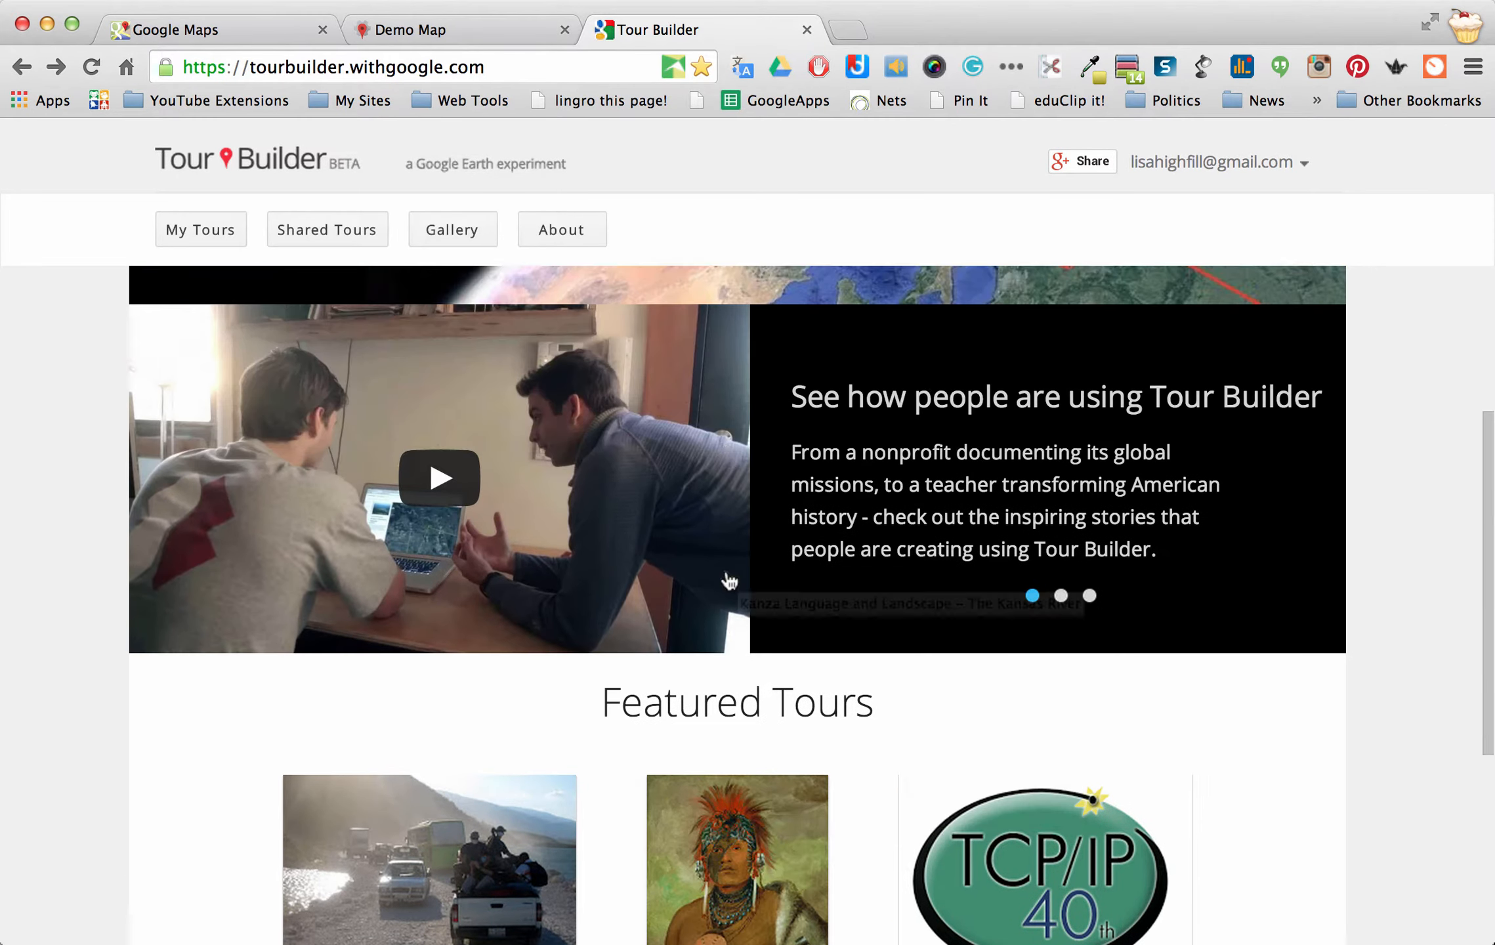
{"action": "scroll", "coordinate": [730, 579], "scroll_direction": "up", "scroll_amount": 2}
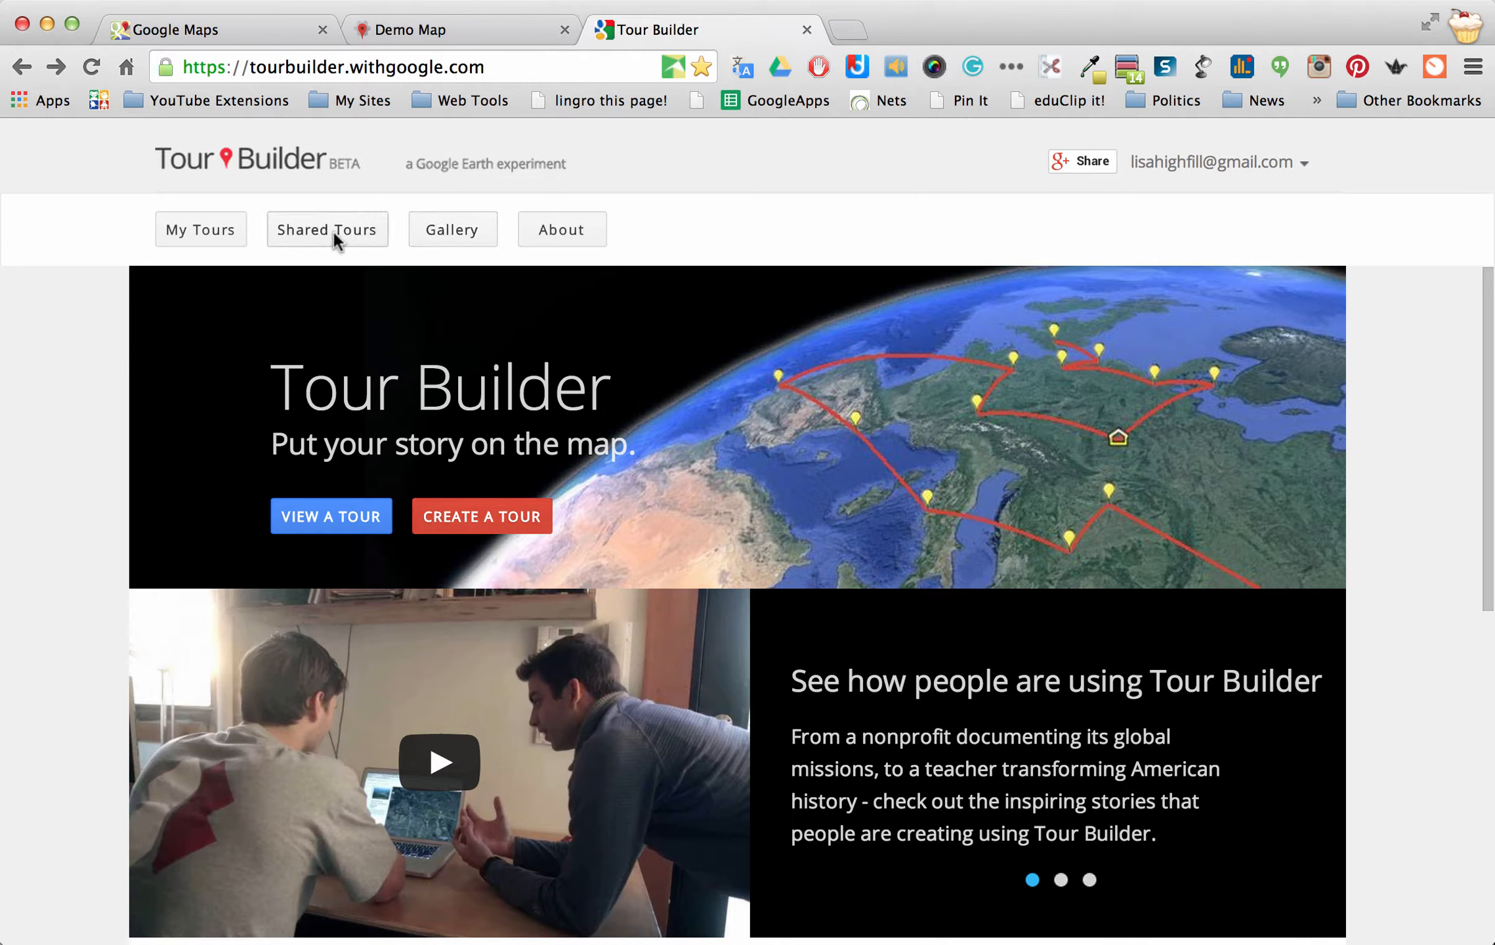
{"action": "left_click", "coordinate": [193, 226]}
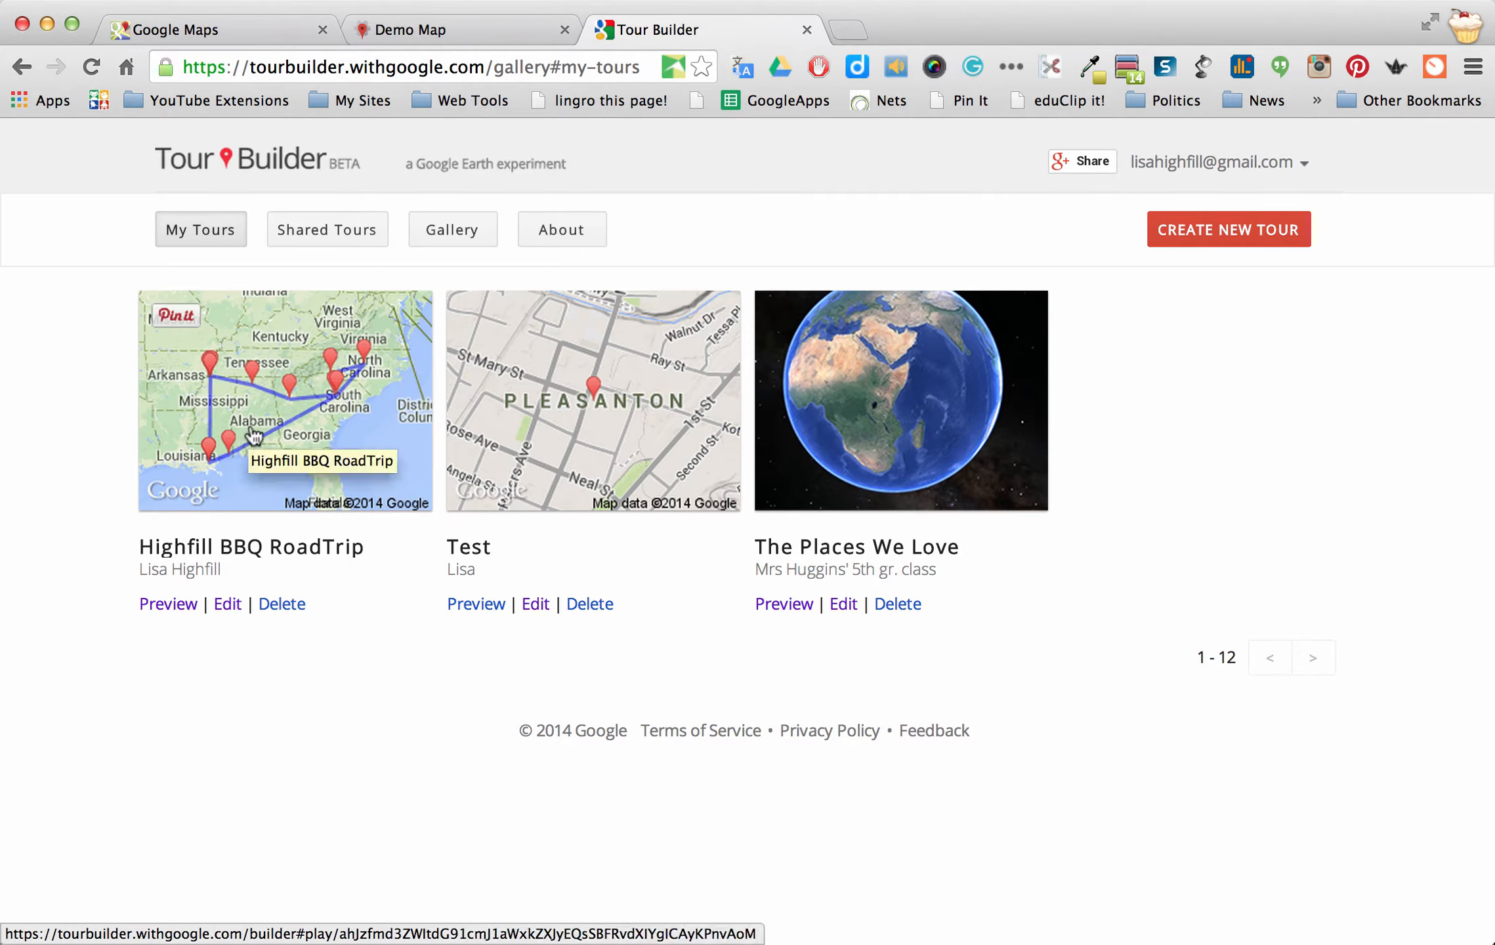
{"action": "left_click", "coordinate": [255, 436]}
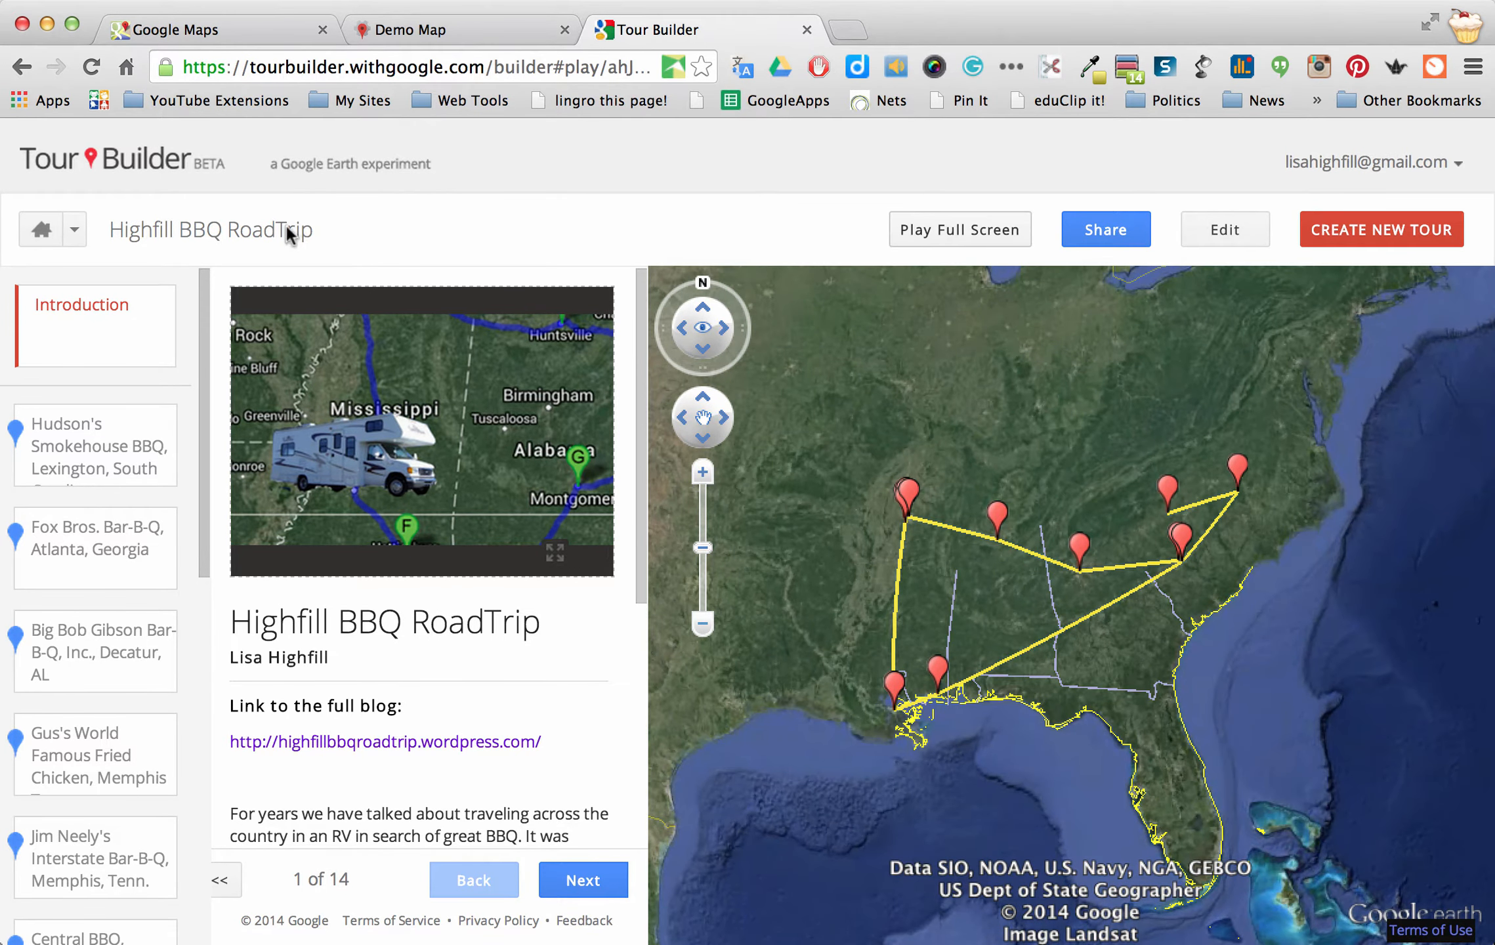
Scroll through the Highfill BBQ RoadTrip stop list, from Lexington to Shelby, NC
{"action": "scroll", "coordinate": [129, 533], "scroll_direction": "down", "scroll_amount": 2}
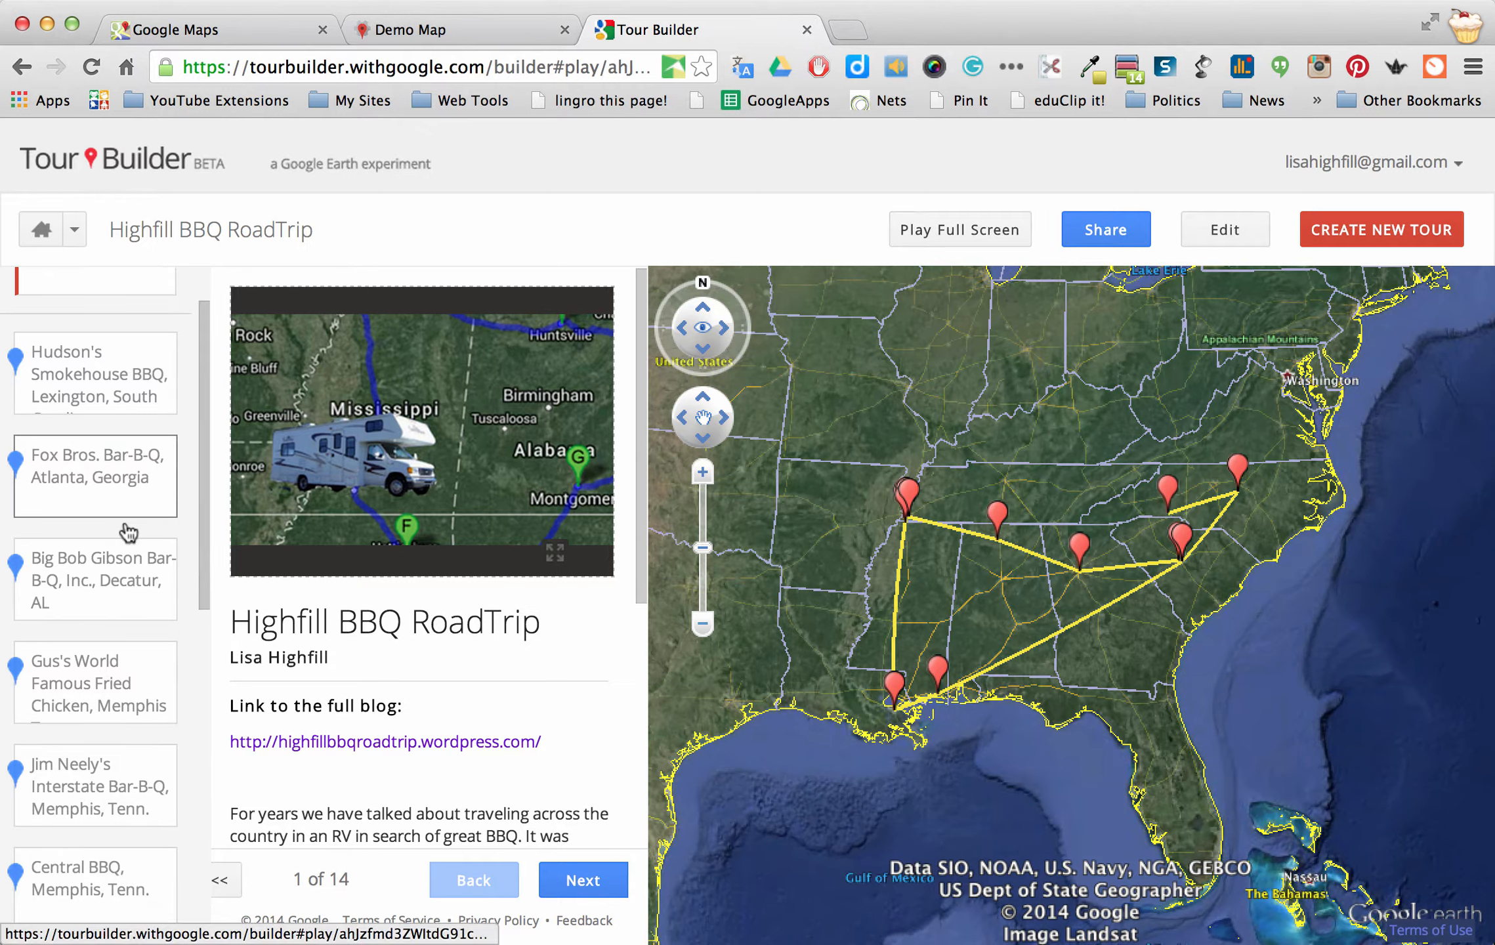
{"action": "scroll", "coordinate": [129, 533], "scroll_direction": "down", "scroll_amount": 10}
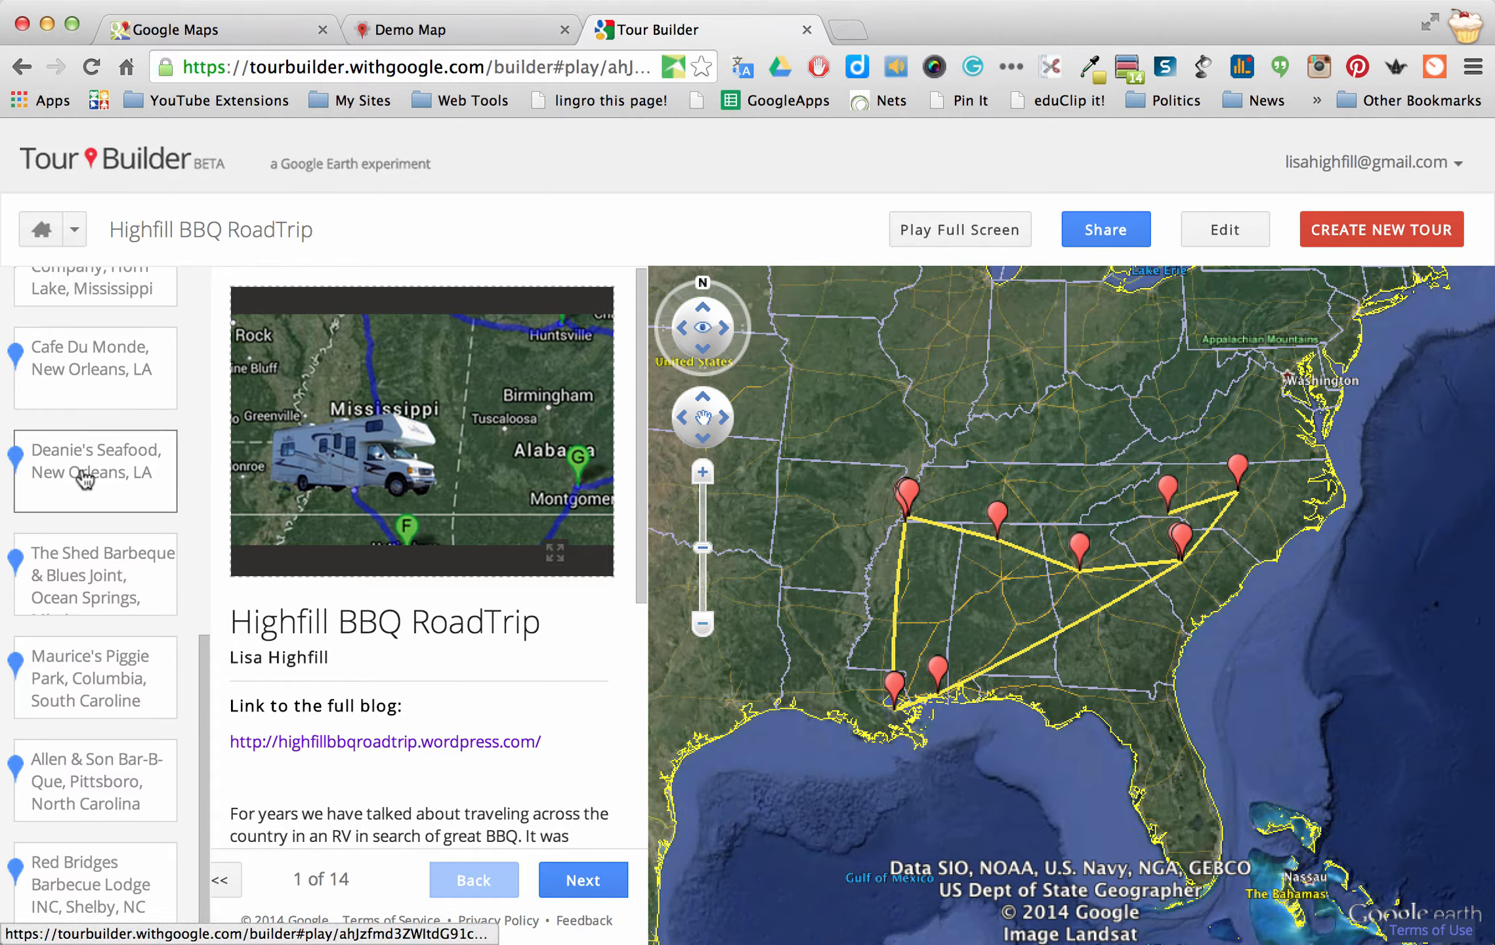
Jump to the Deanie's Seafood stop and move along Iberville St toward its sign
{"action": "left_click", "coordinate": [91, 498]}
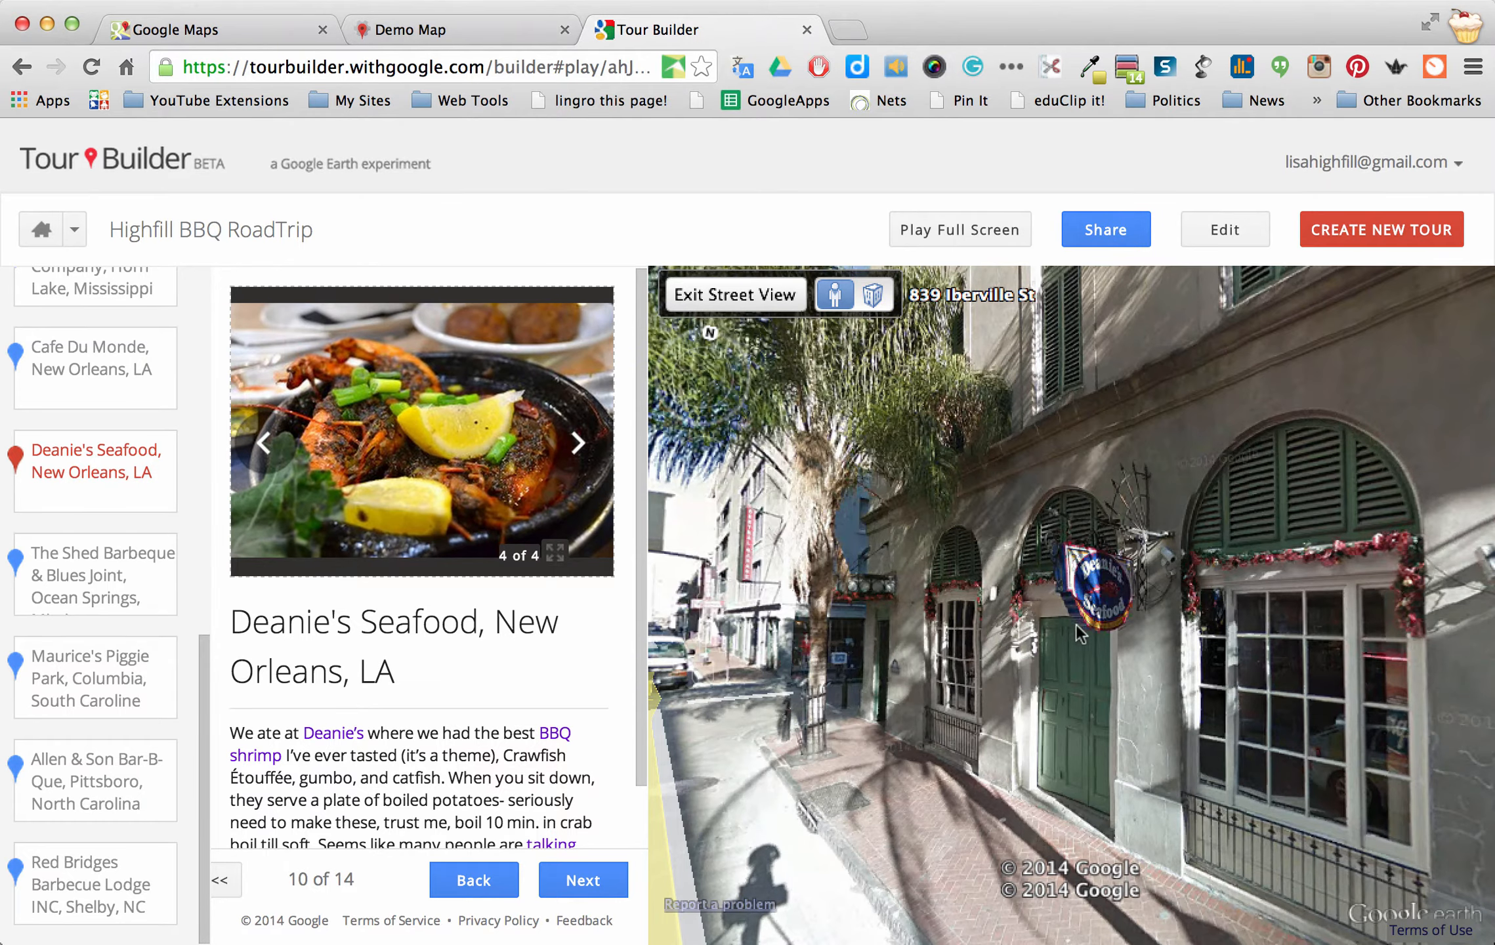
{"action": "left_click_drag", "start_coordinate": [1063, 679], "coordinate": [1176, 625]}
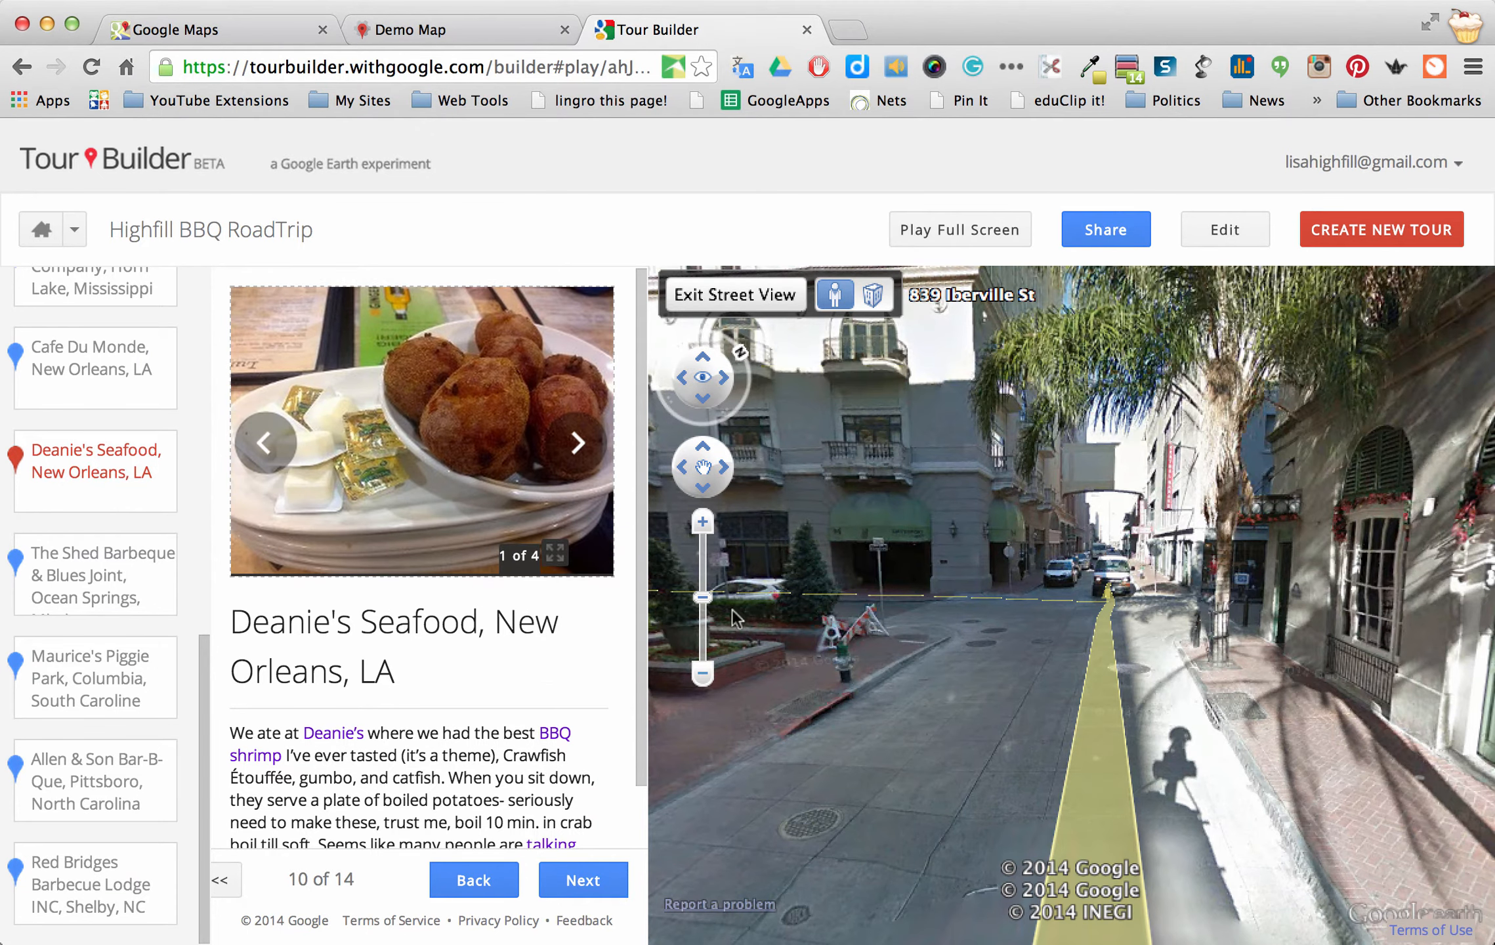
{"action": "left_click", "coordinate": [1129, 614]}
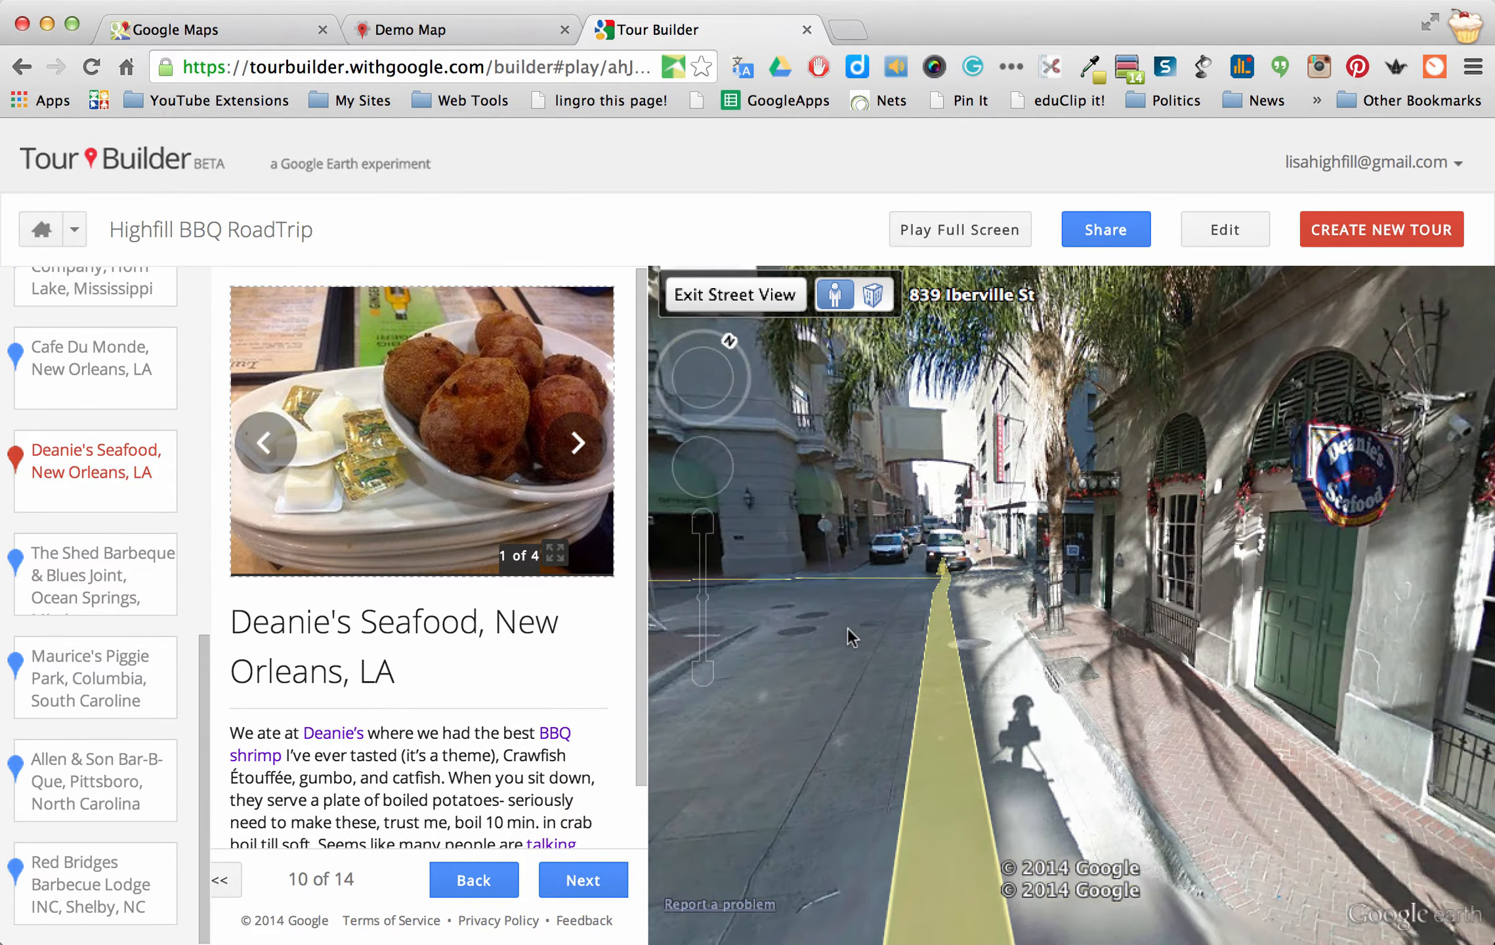
{"action": "left_click", "coordinate": [847, 627]}
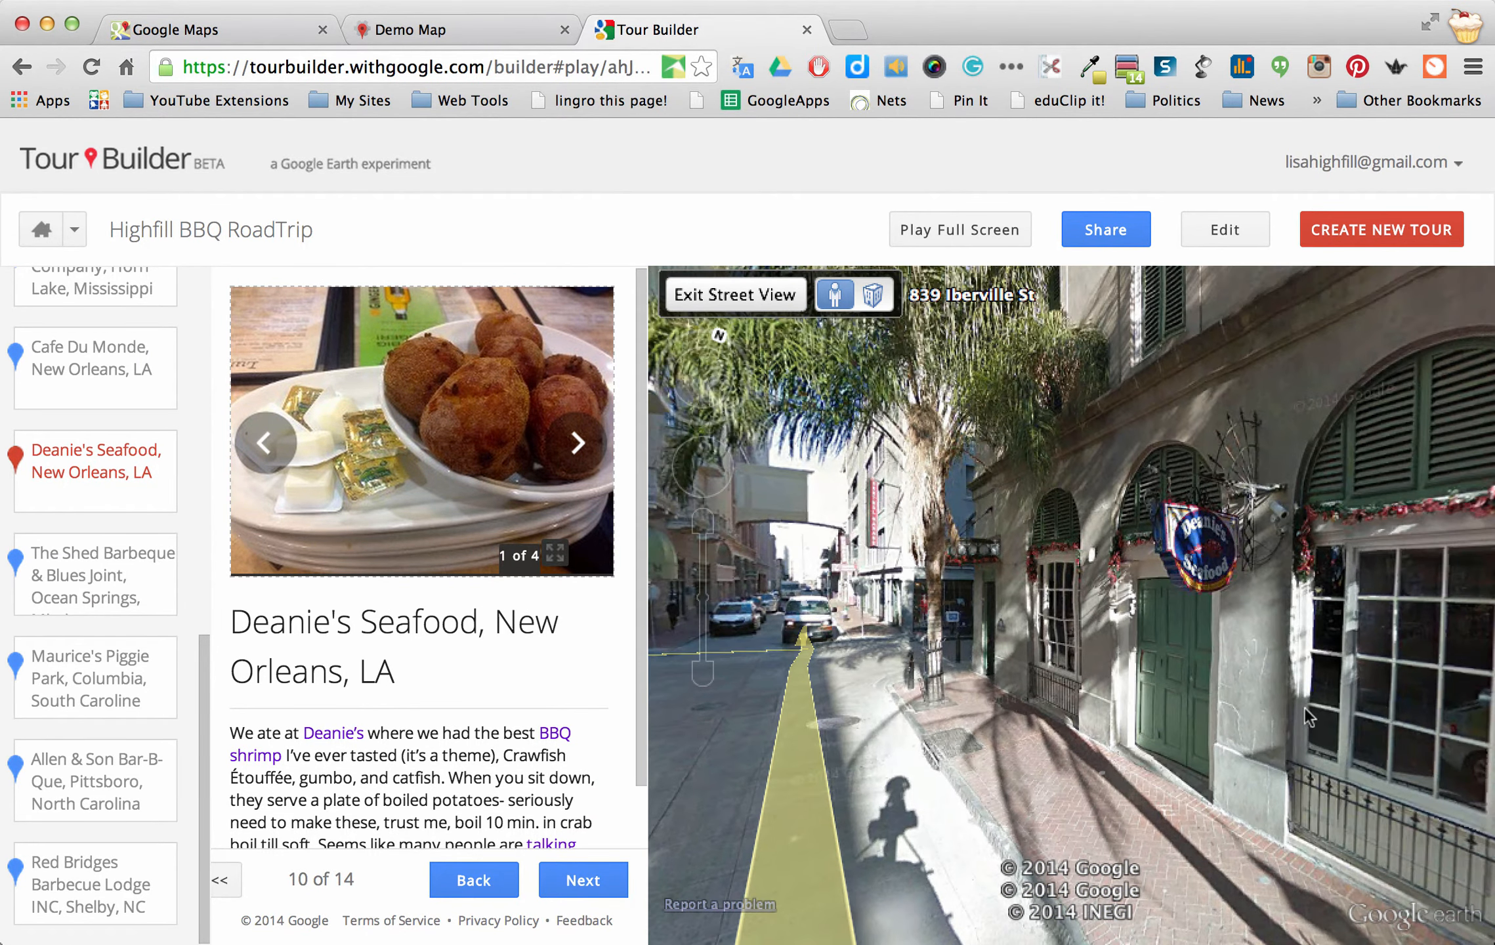
Look around the building and continue along Iberville St in Street View
{"action": "left_click_drag", "start_coordinate": [911, 531], "coordinate": [932, 590]}
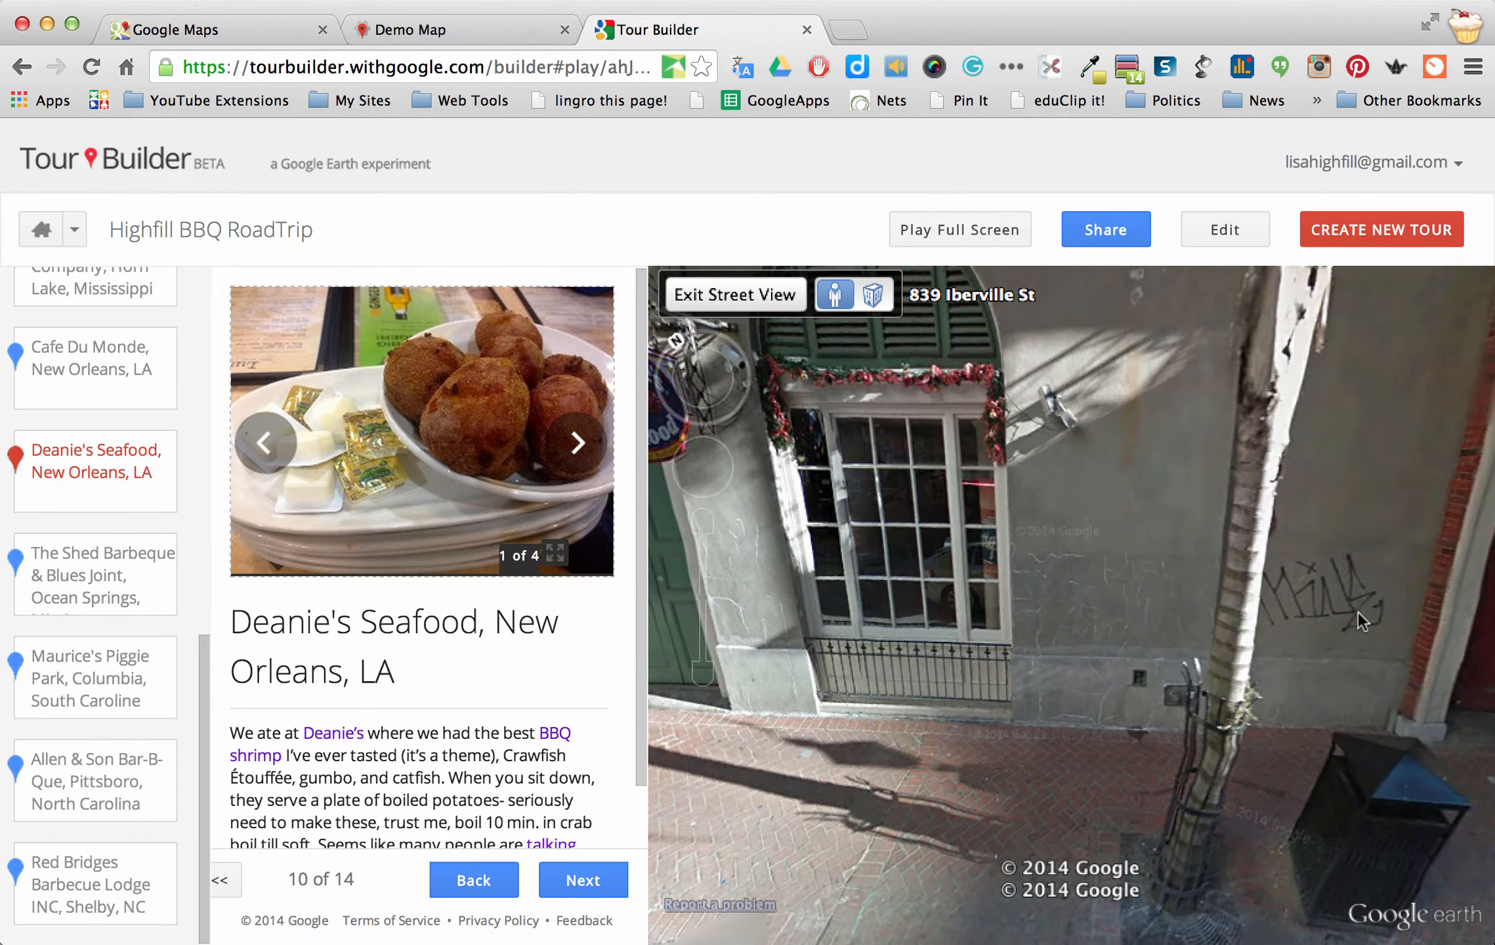
{"action": "left_click", "coordinate": [878, 601]}
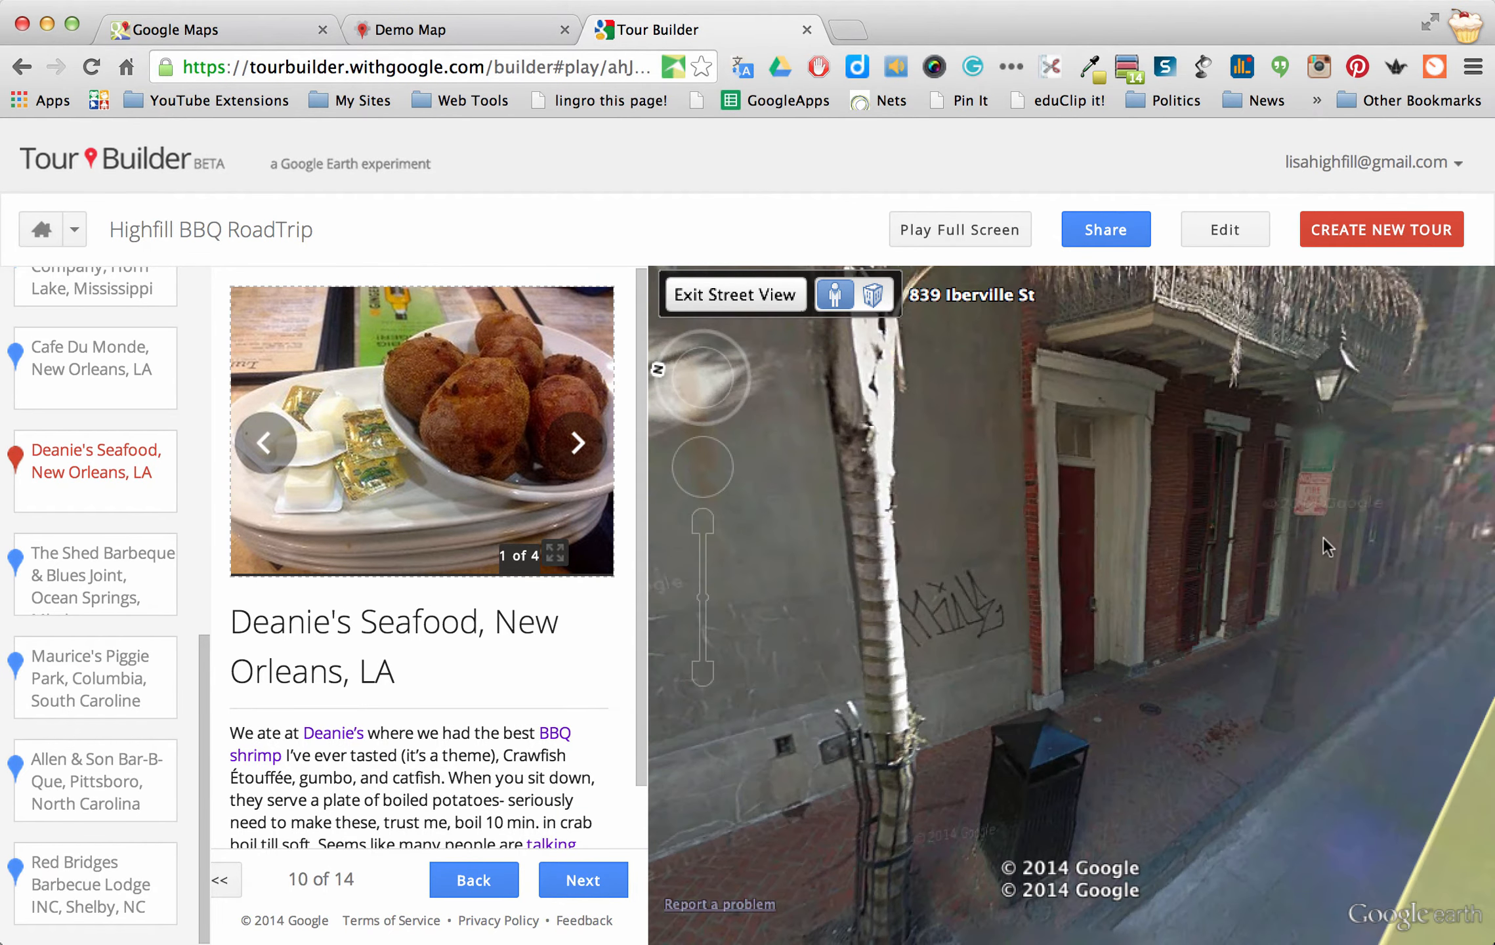
{"action": "left_click", "coordinate": [1001, 576]}
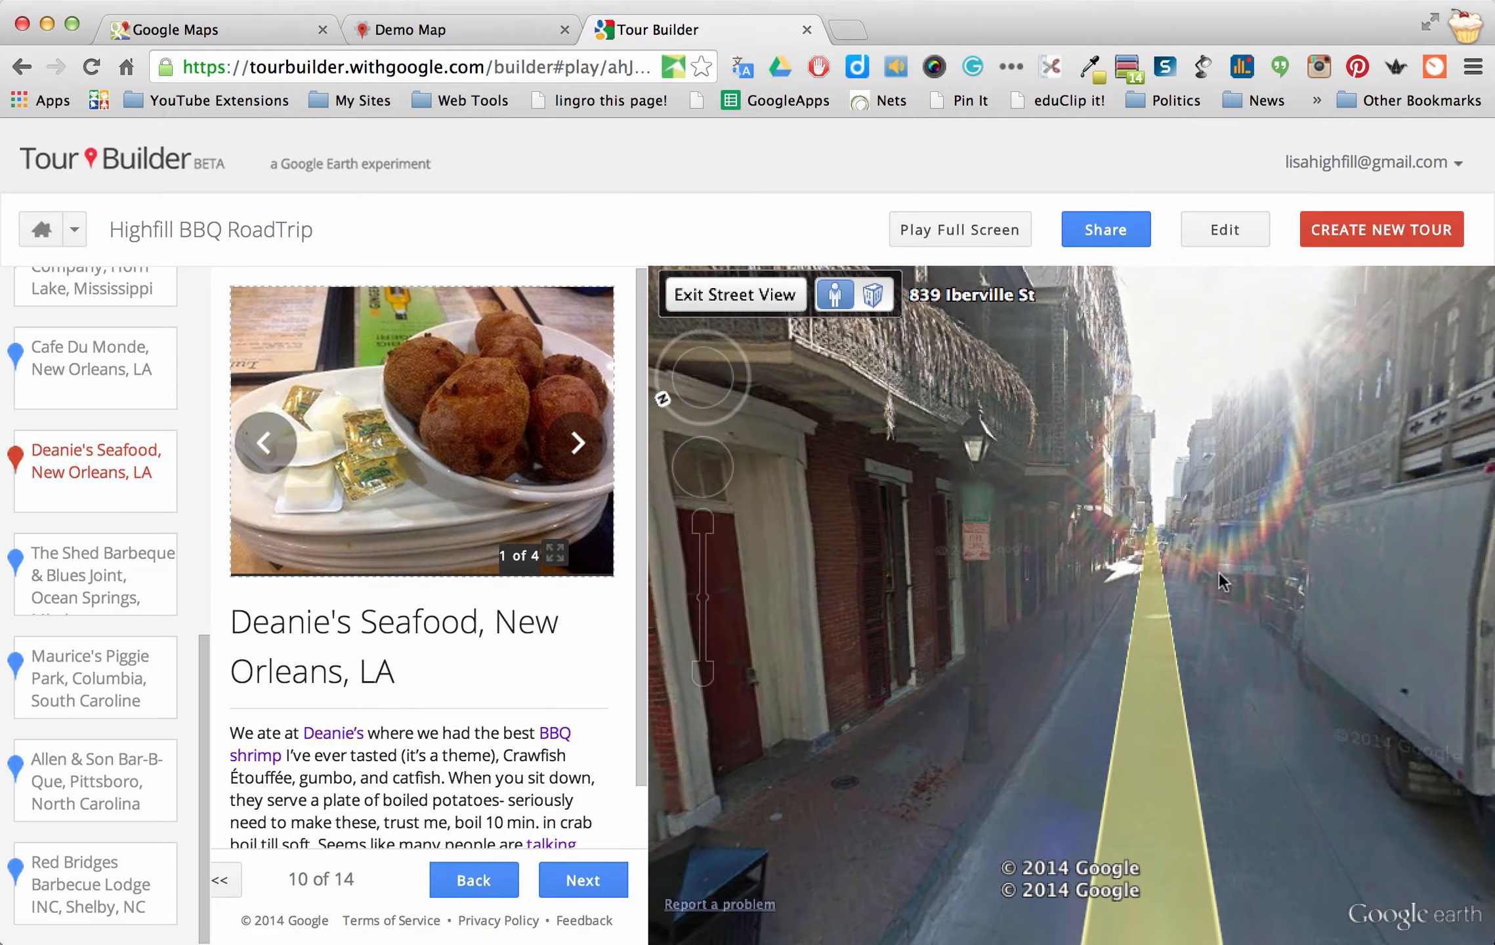
{"action": "left_click", "coordinate": [1159, 582]}
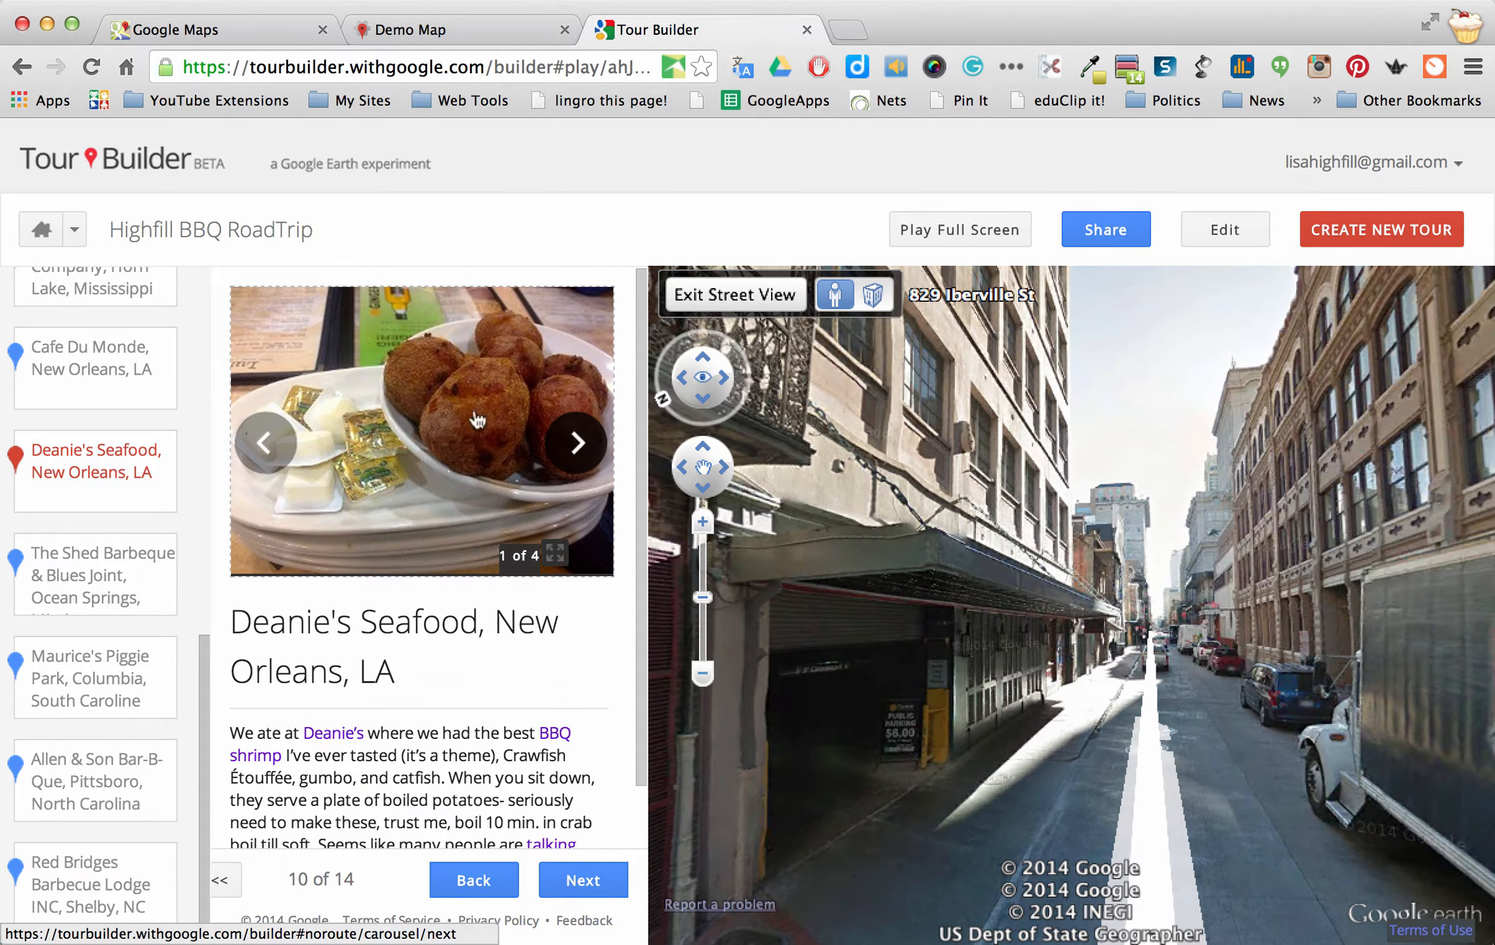
Cycle through all four Deanie's Seafood photos, back to the first
{"action": "left_click", "coordinate": [578, 456]}
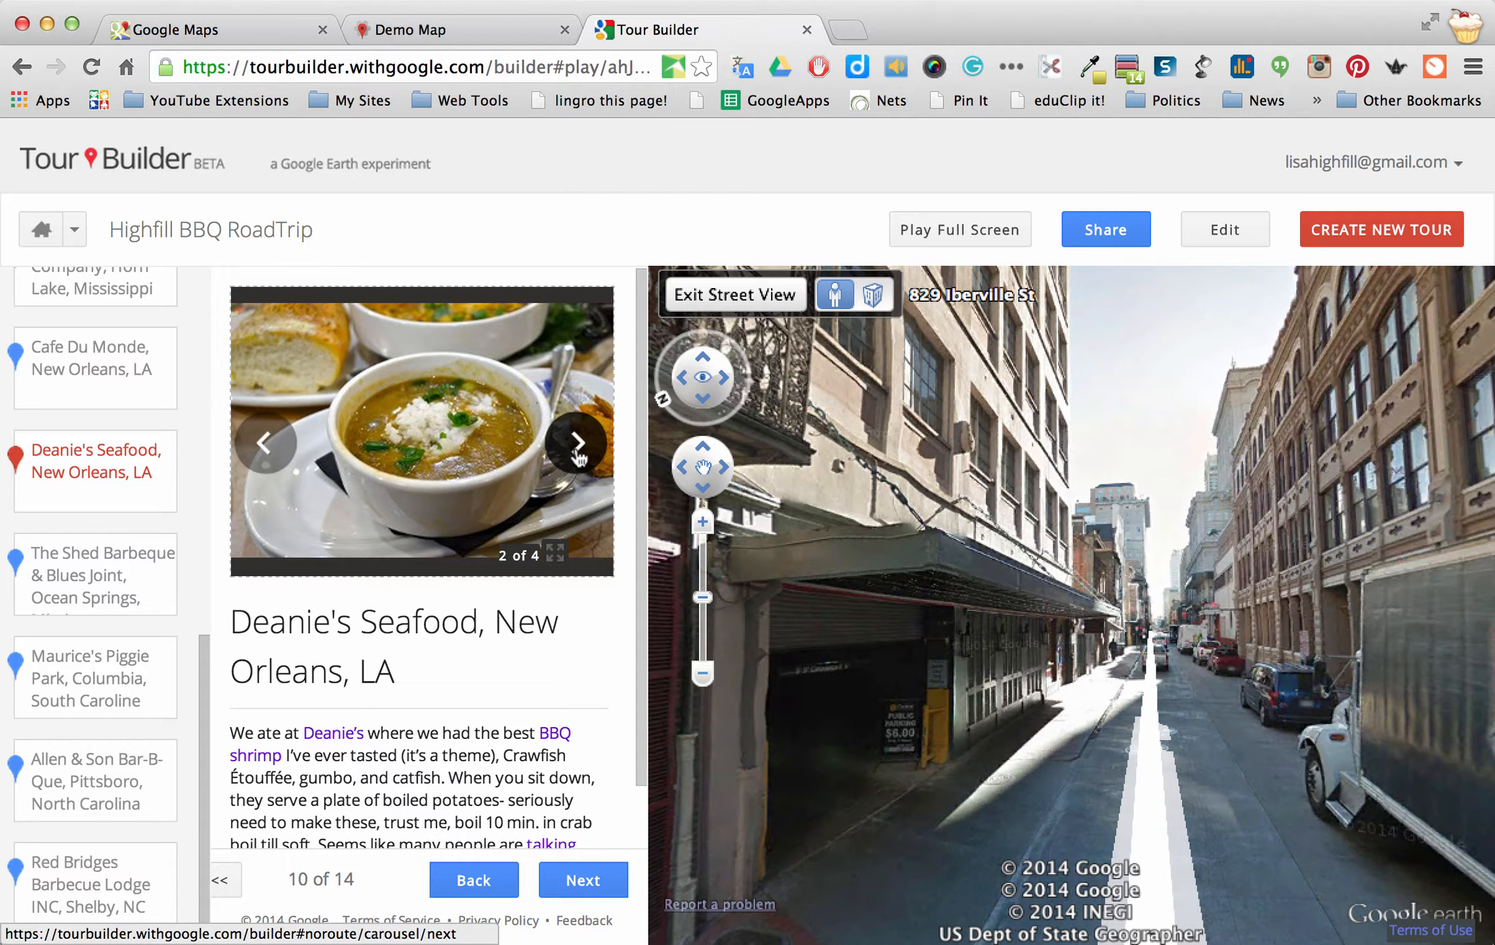
{"action": "left_click", "coordinate": [578, 444]}
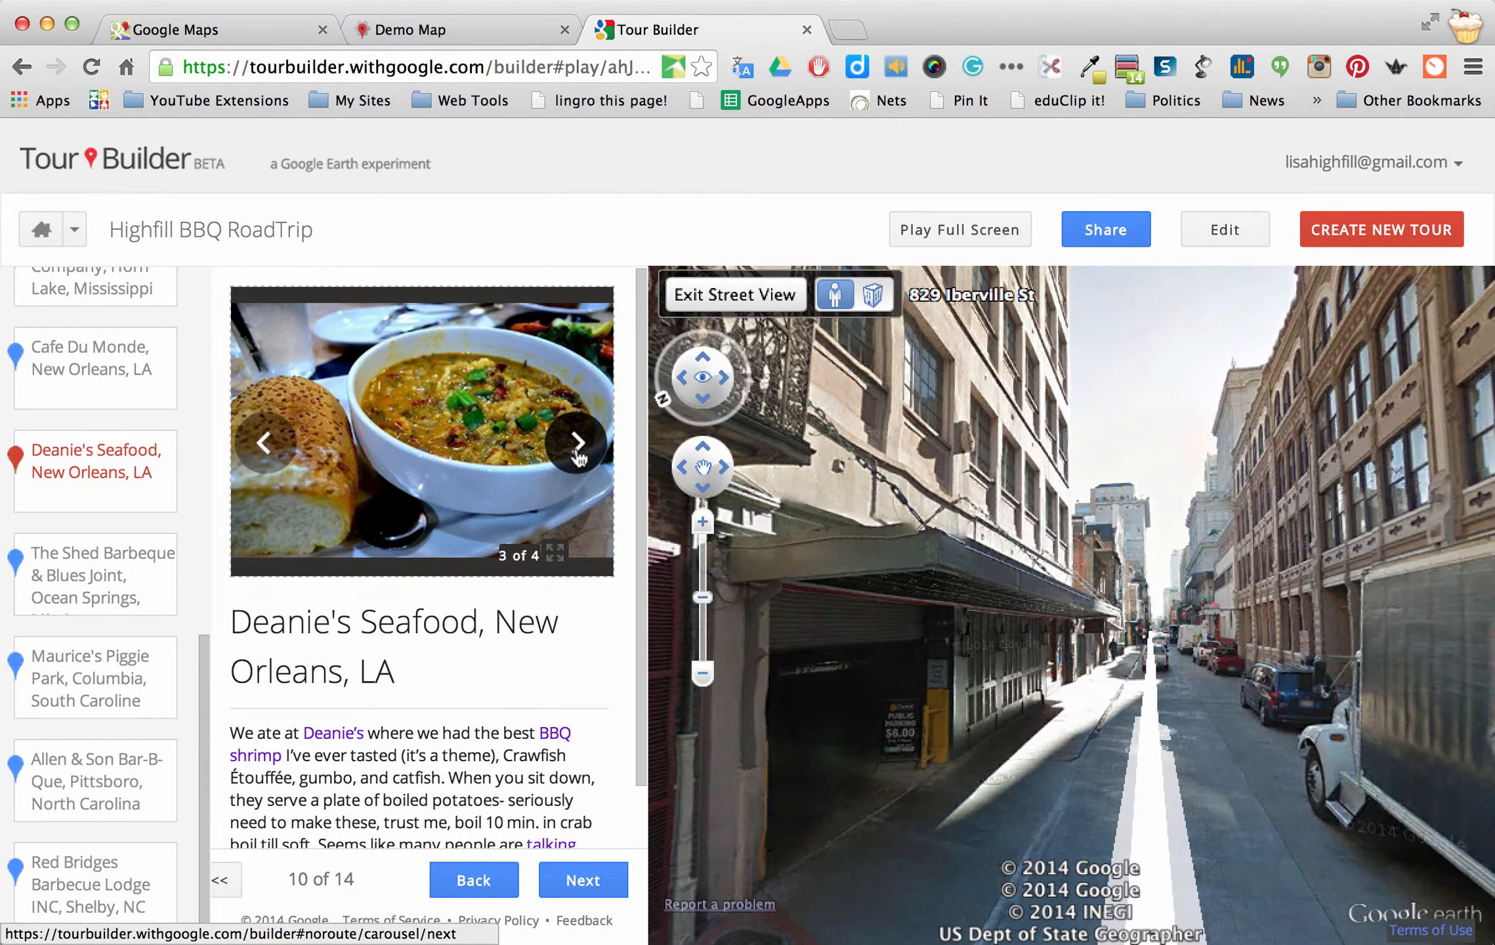
{"action": "left_click", "coordinate": [577, 444]}
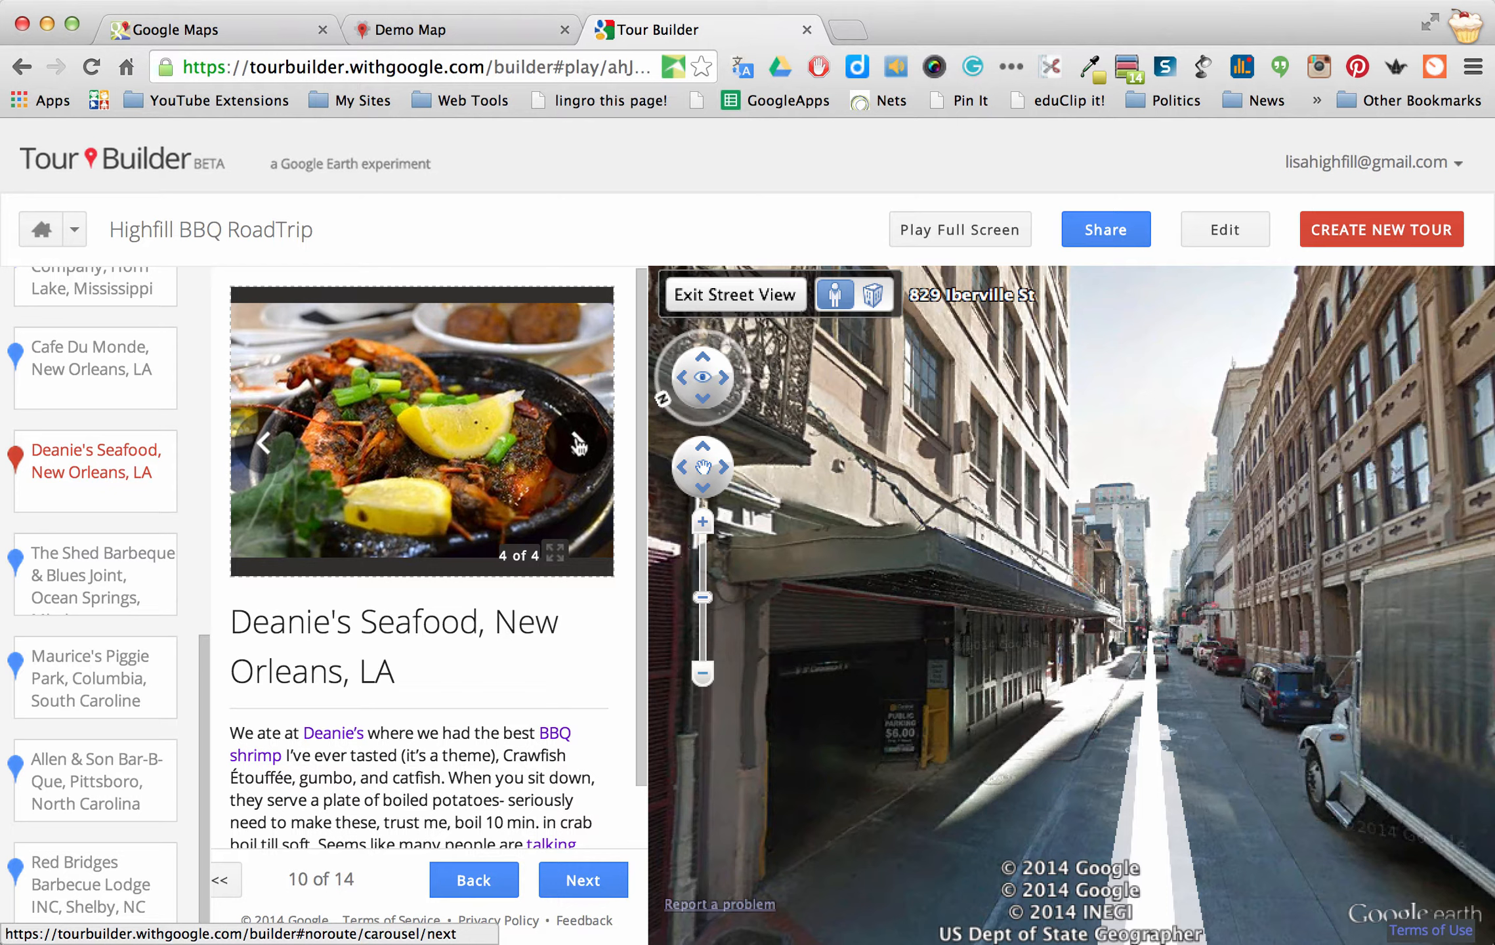
{"action": "left_click", "coordinate": [577, 443]}
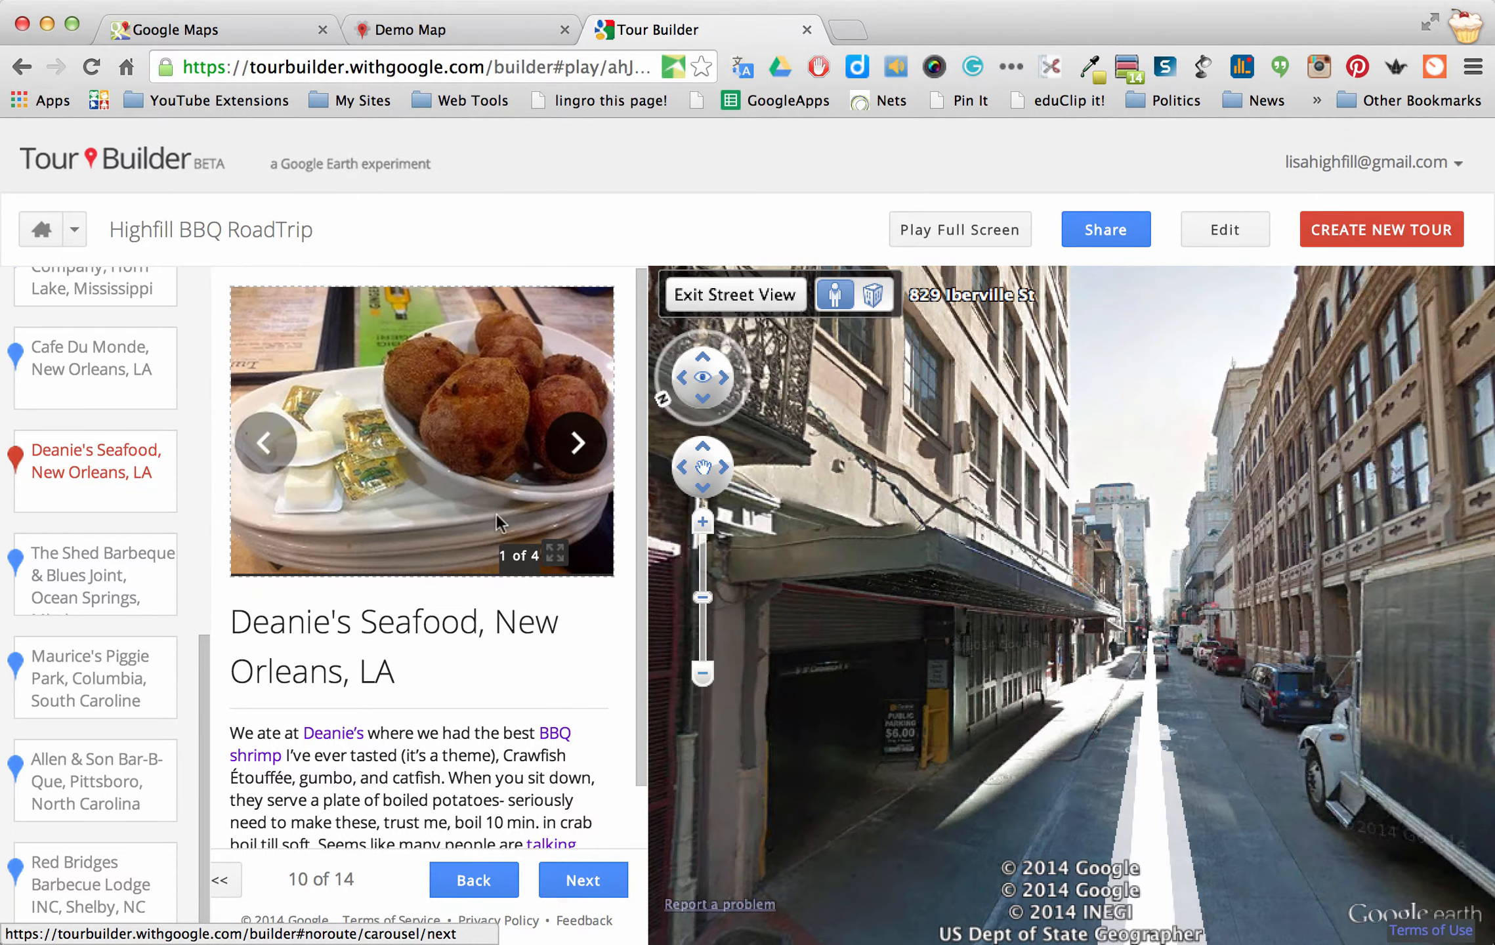
{"action": "scroll", "coordinate": [391, 684], "scroll_direction": "down", "scroll_amount": 2}
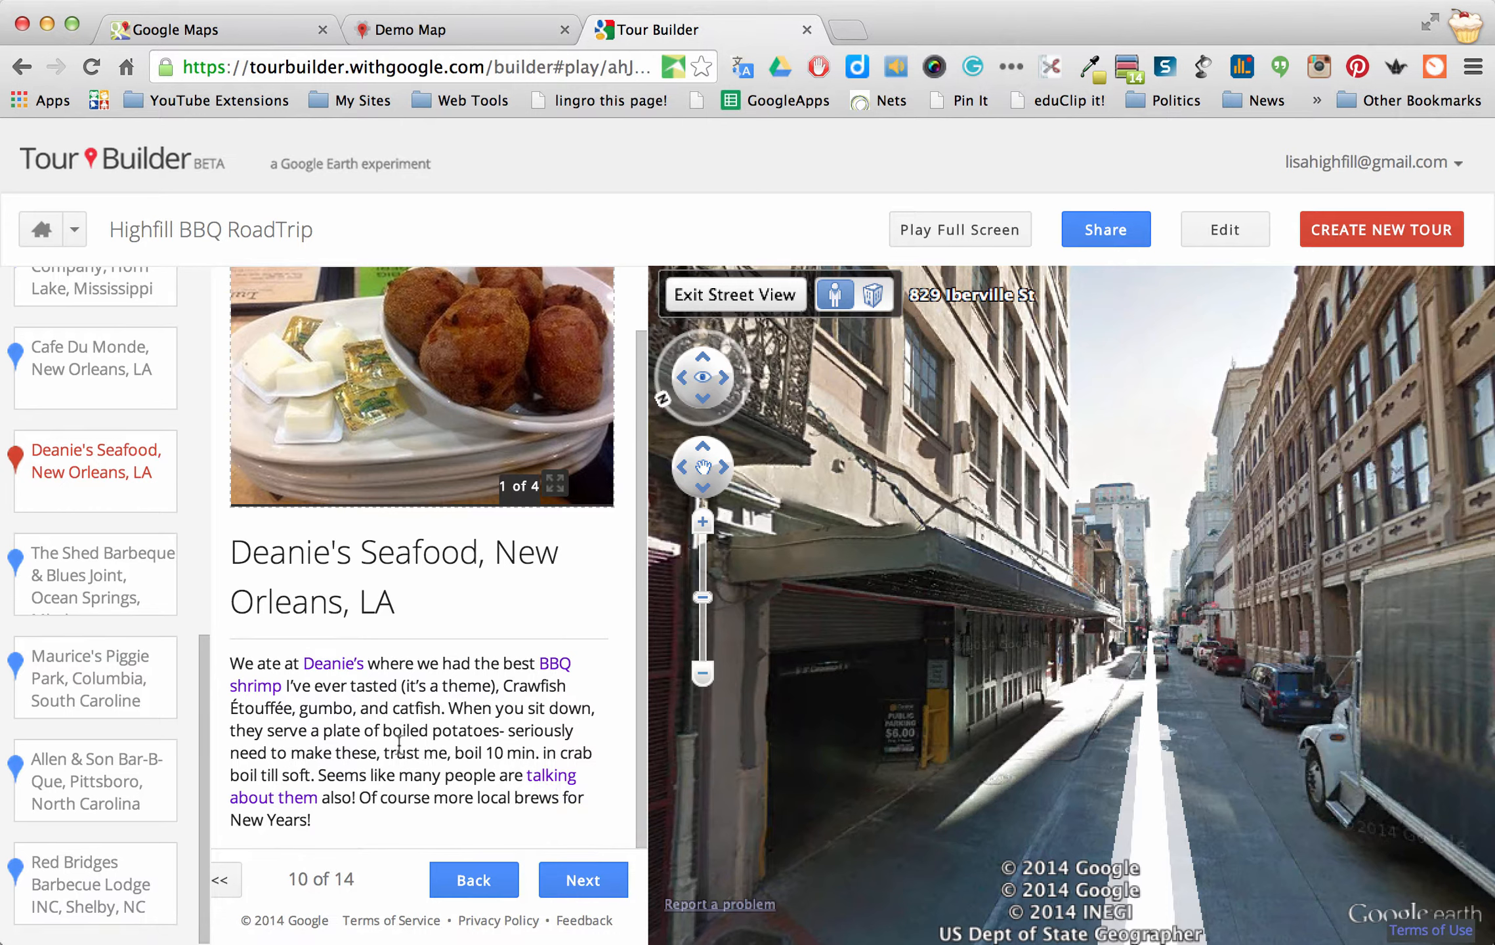
Play the tour full screen and advance to stop 11 of 14, The Shed Barbeque & Blues Joint
{"action": "left_click", "coordinate": [942, 234]}
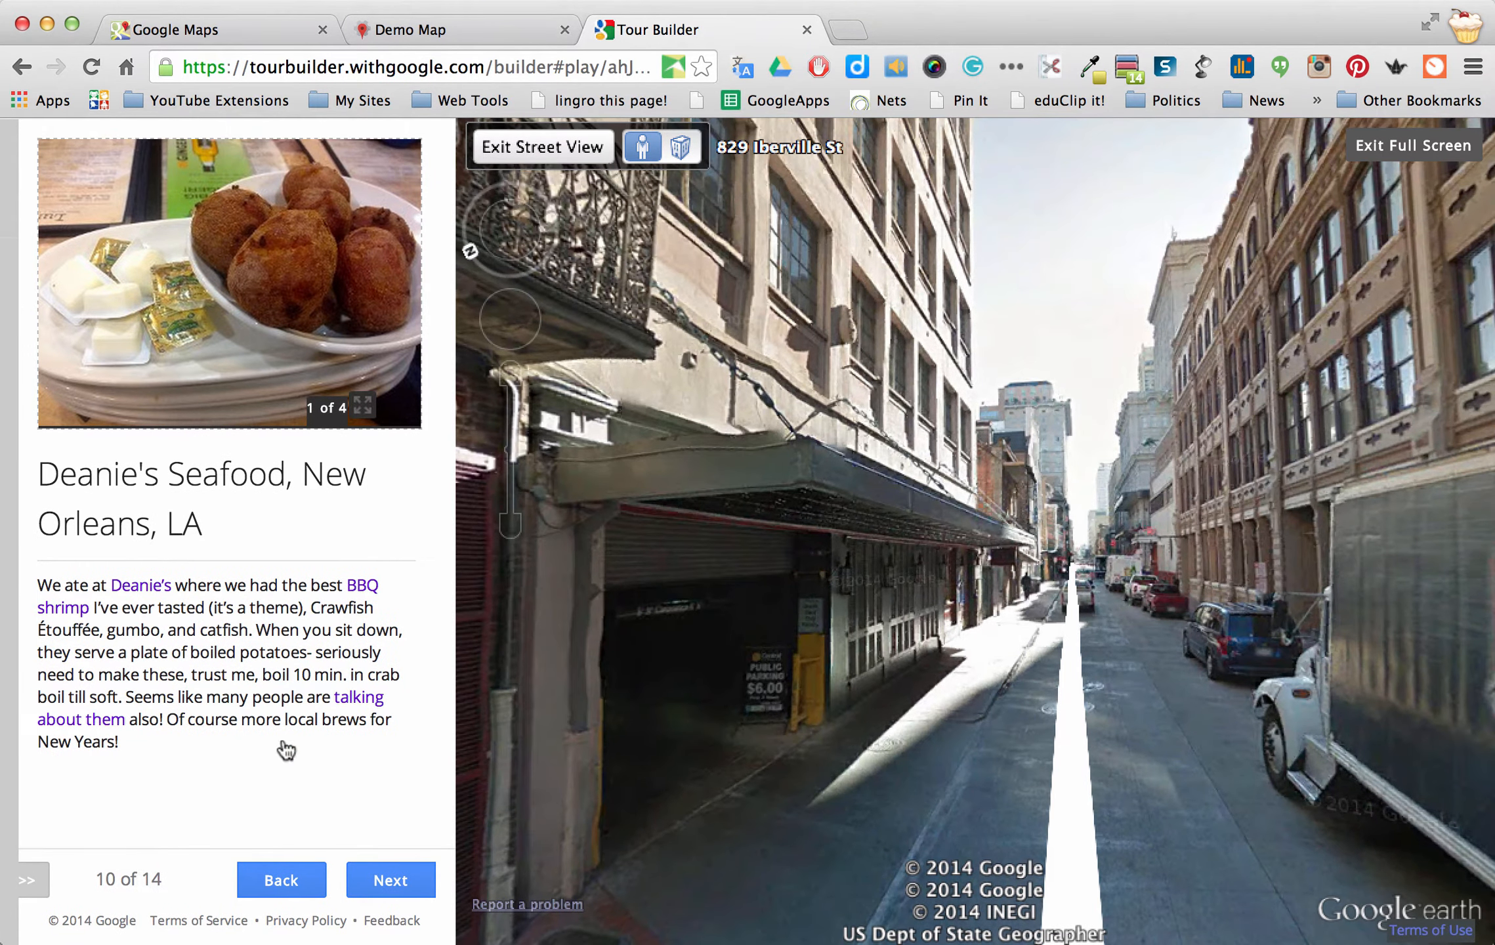
{"action": "left_click", "coordinate": [390, 887]}
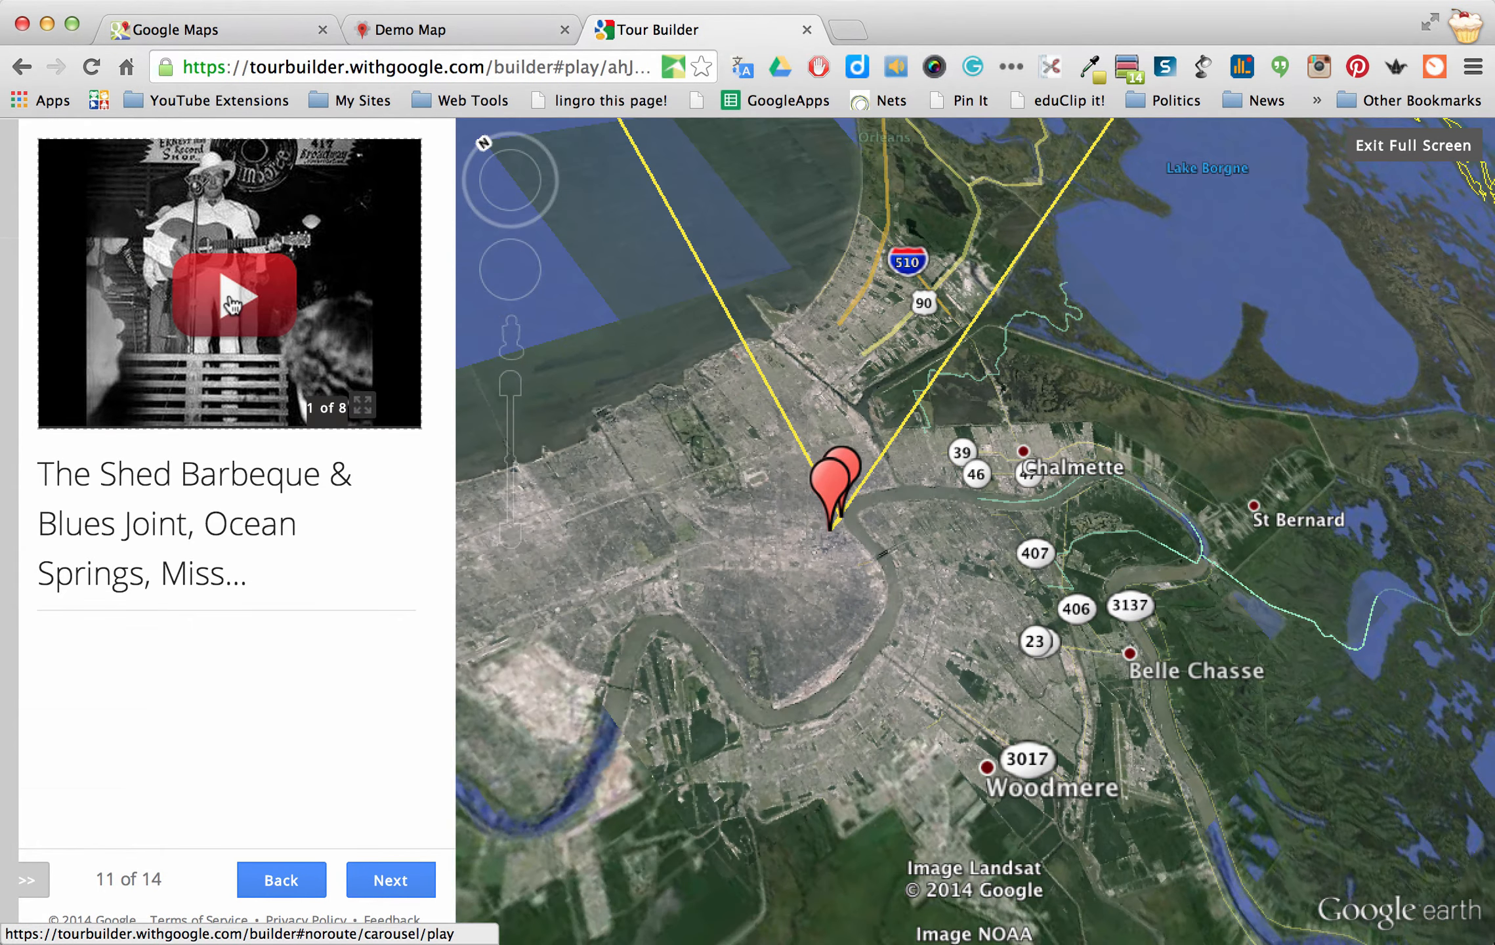
Play the Jambalaya video in the enlarged viewer with the volume up, then pause it
{"action": "left_click", "coordinate": [233, 304]}
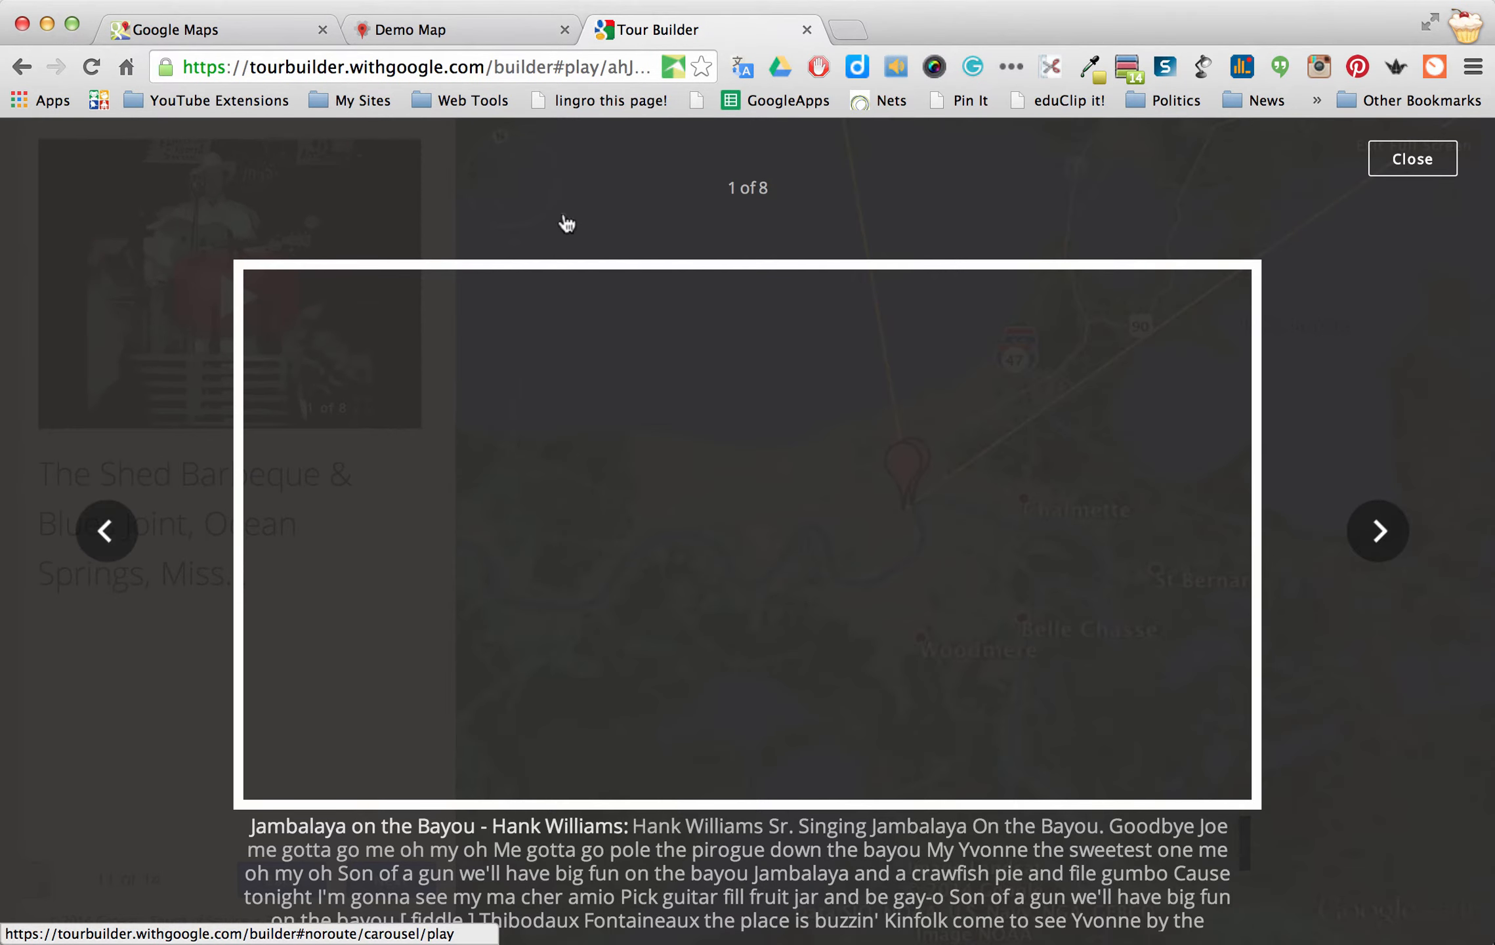
{"action": "left_click", "coordinate": [642, 371]}
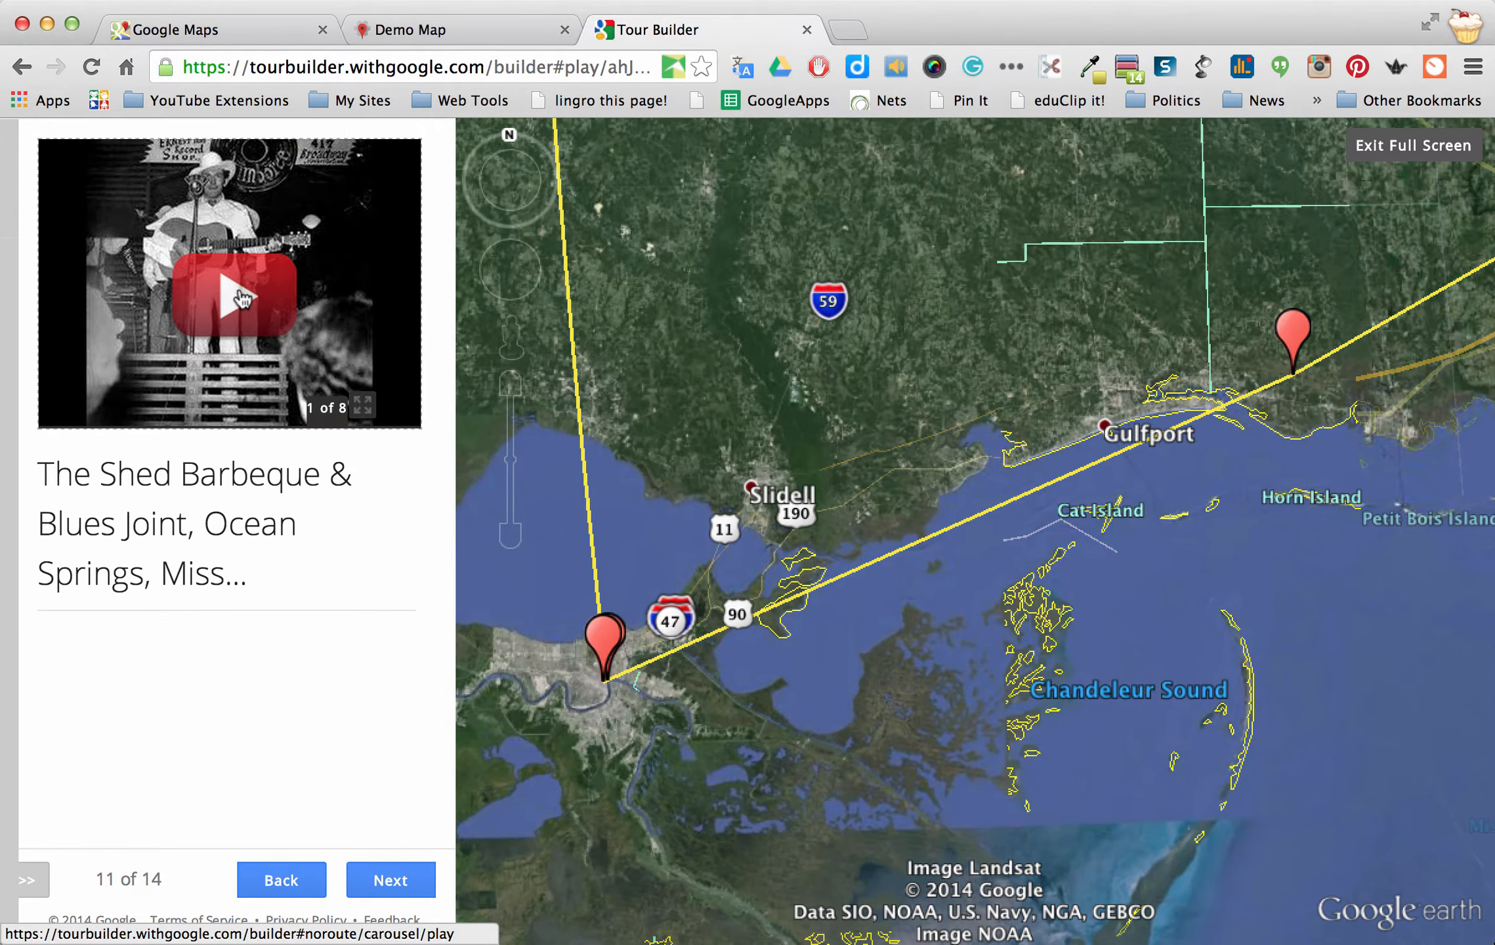
{"action": "left_click", "coordinate": [243, 298]}
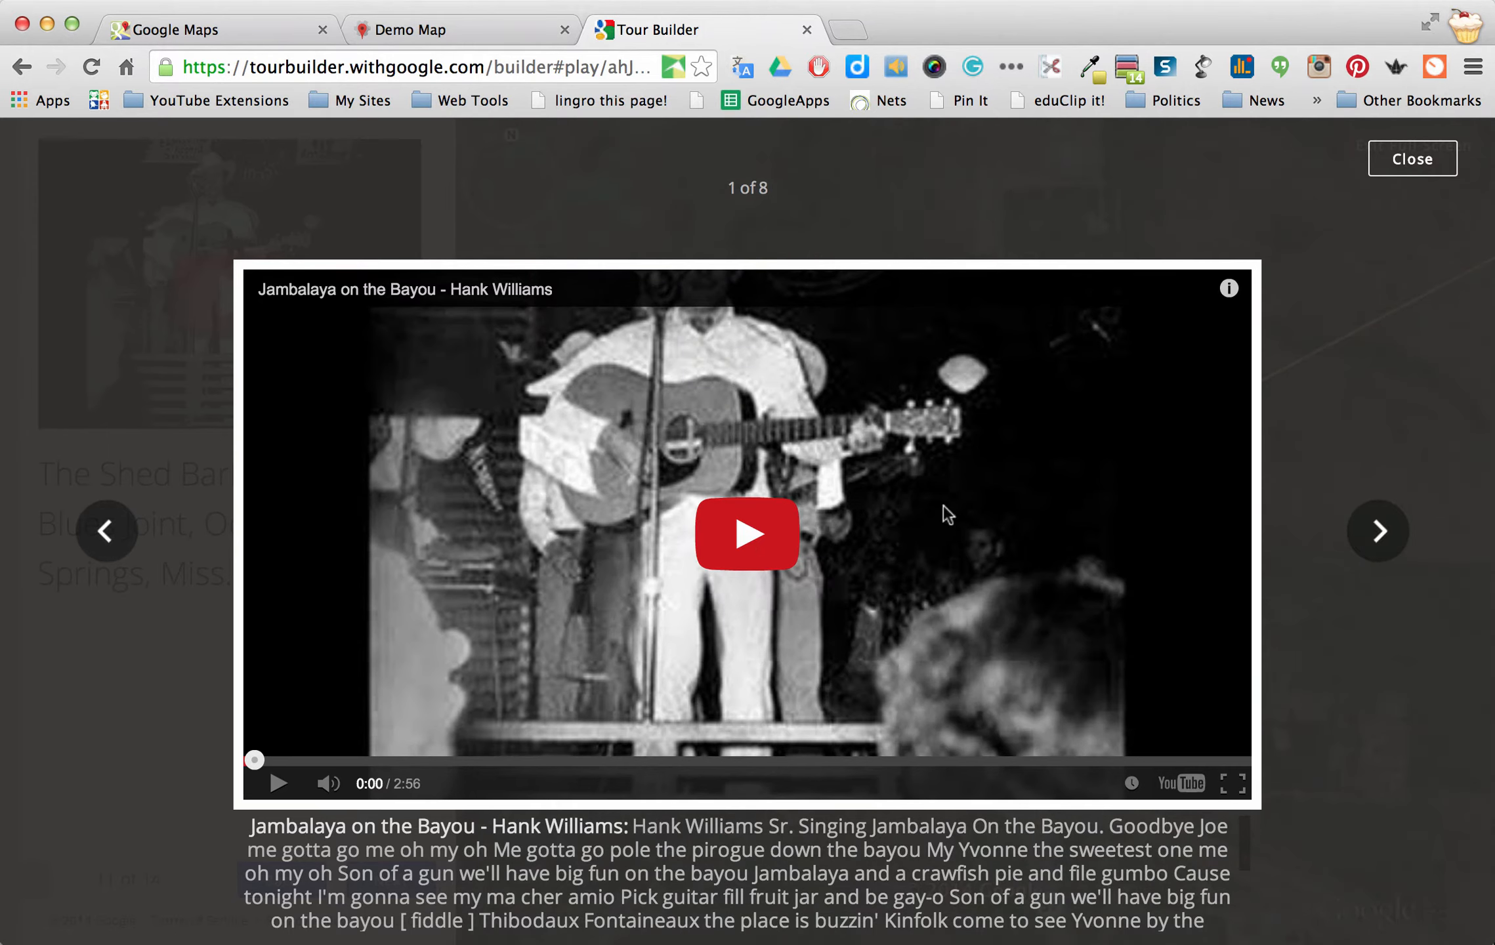
{"action": "left_click", "coordinate": [750, 539]}
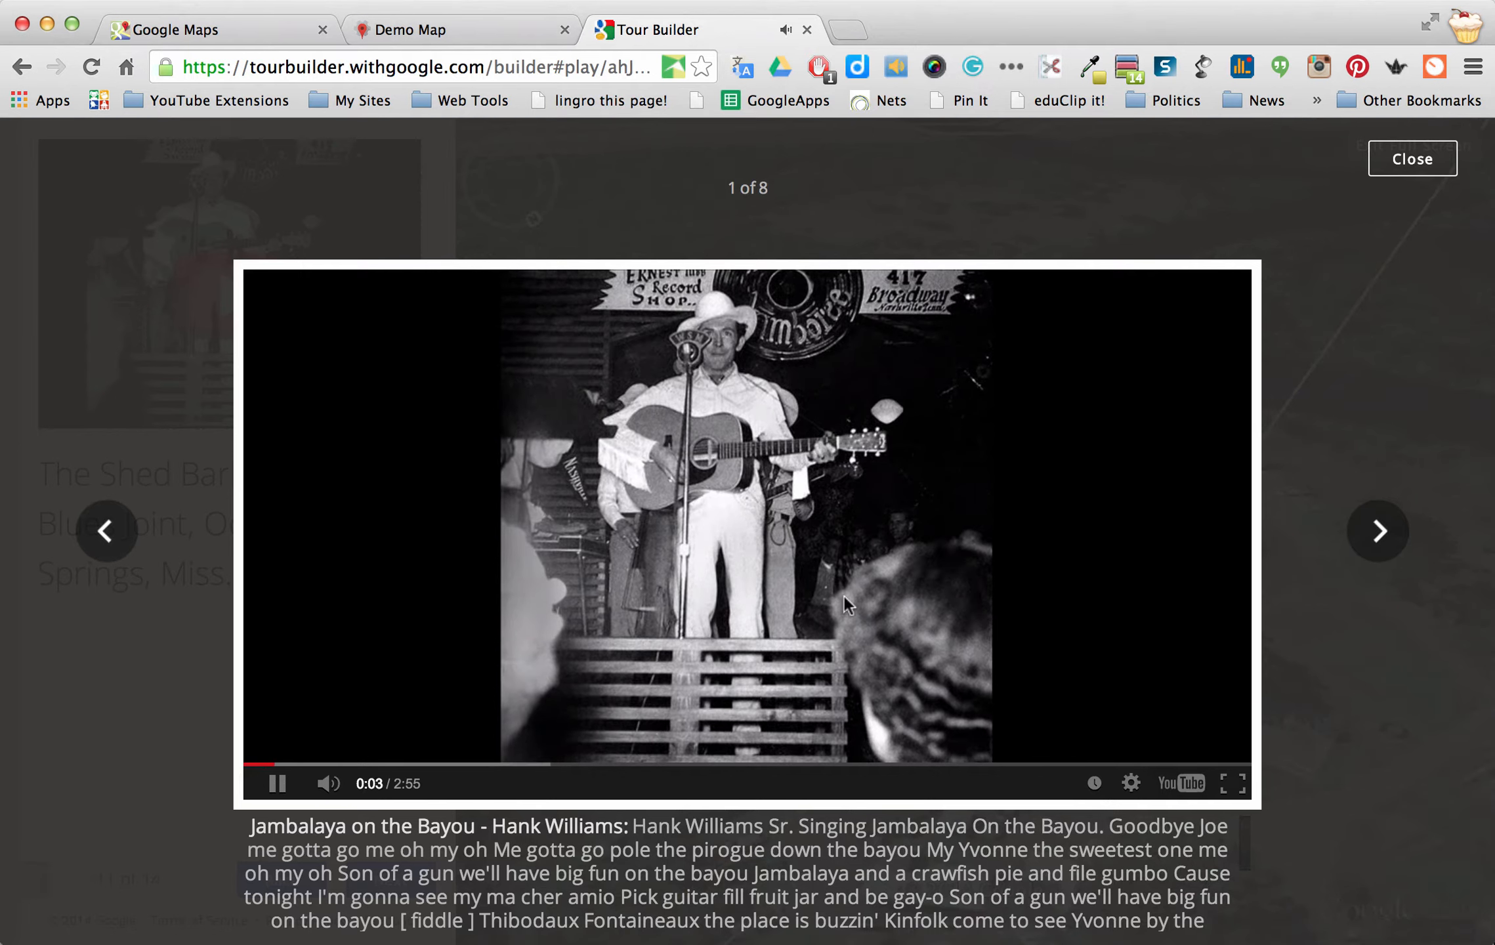
{"action": "key", "text": "Up"}
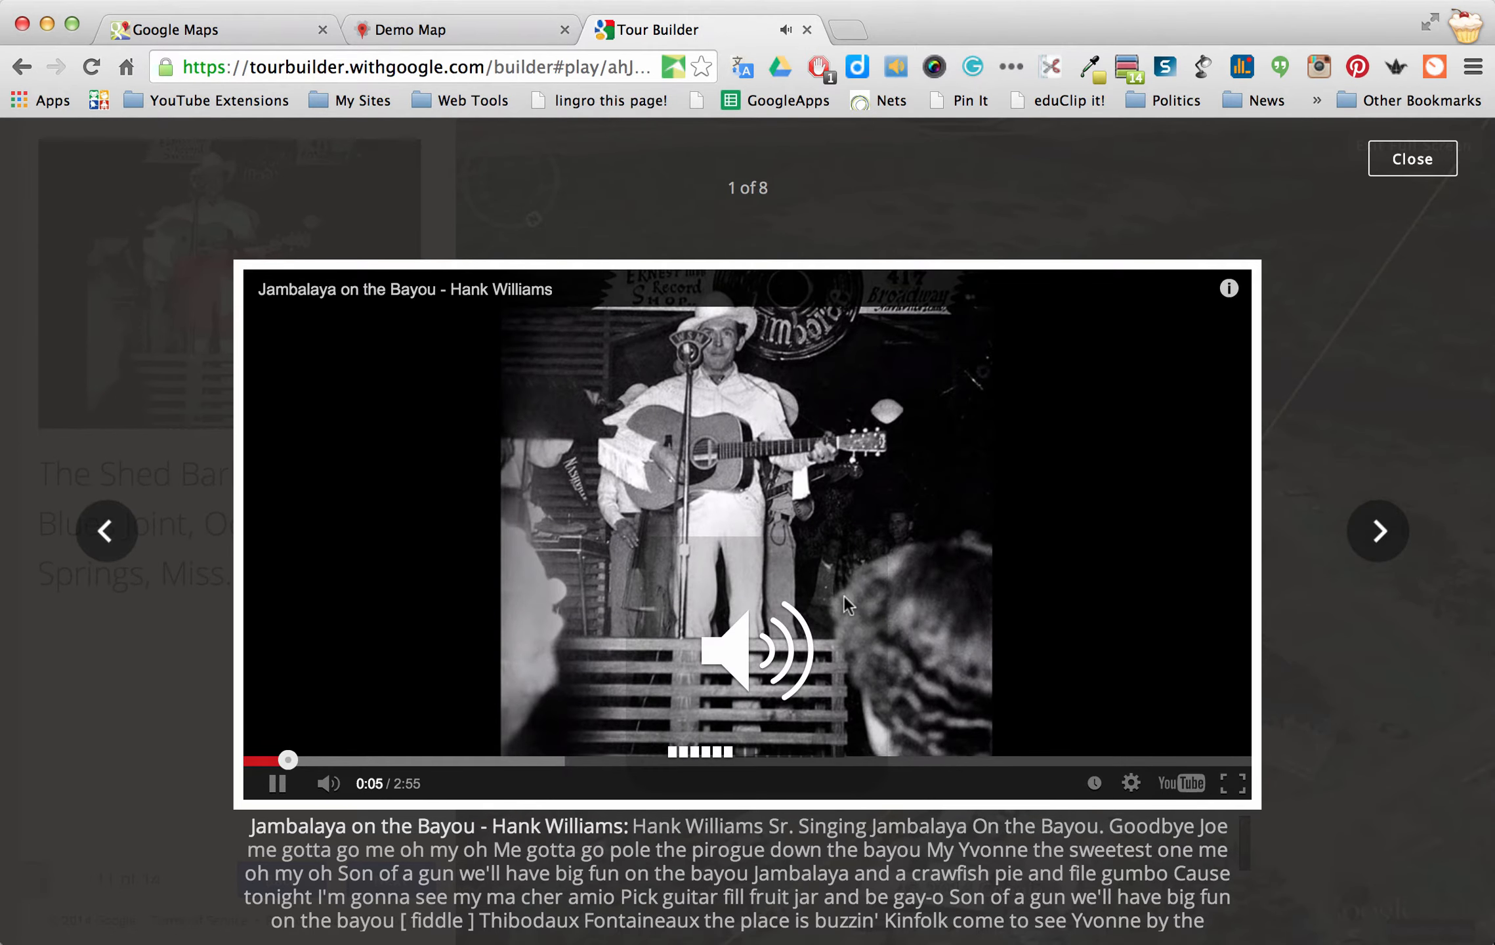
{"action": "left_click", "coordinate": [277, 783]}
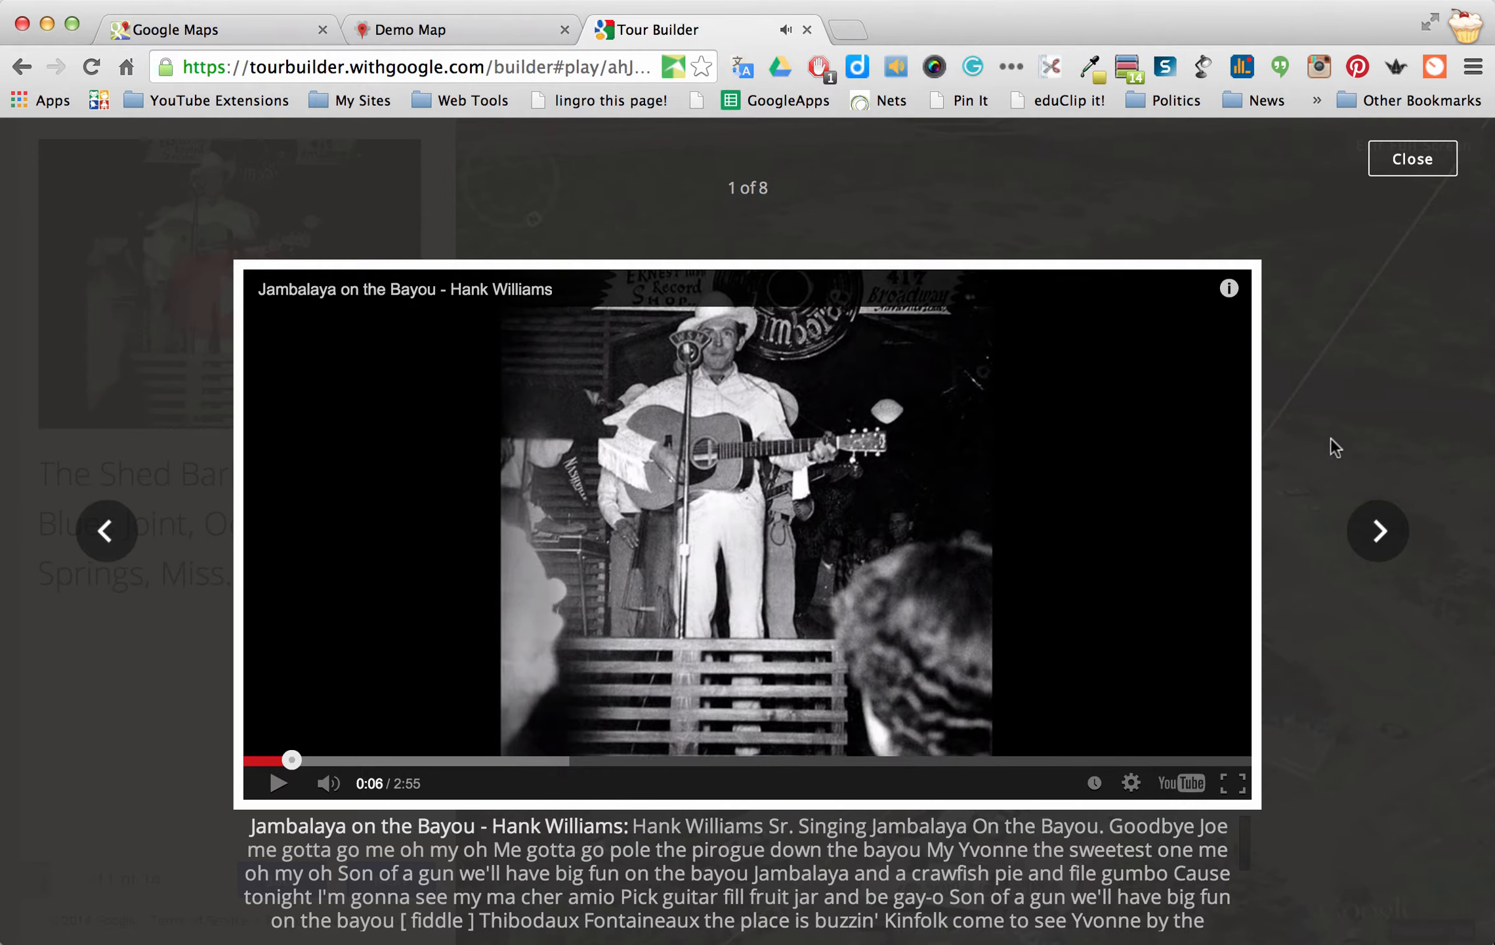
Page through the gallery to its final video, close it, and exit full-screen playback
{"action": "left_click", "coordinate": [1381, 529]}
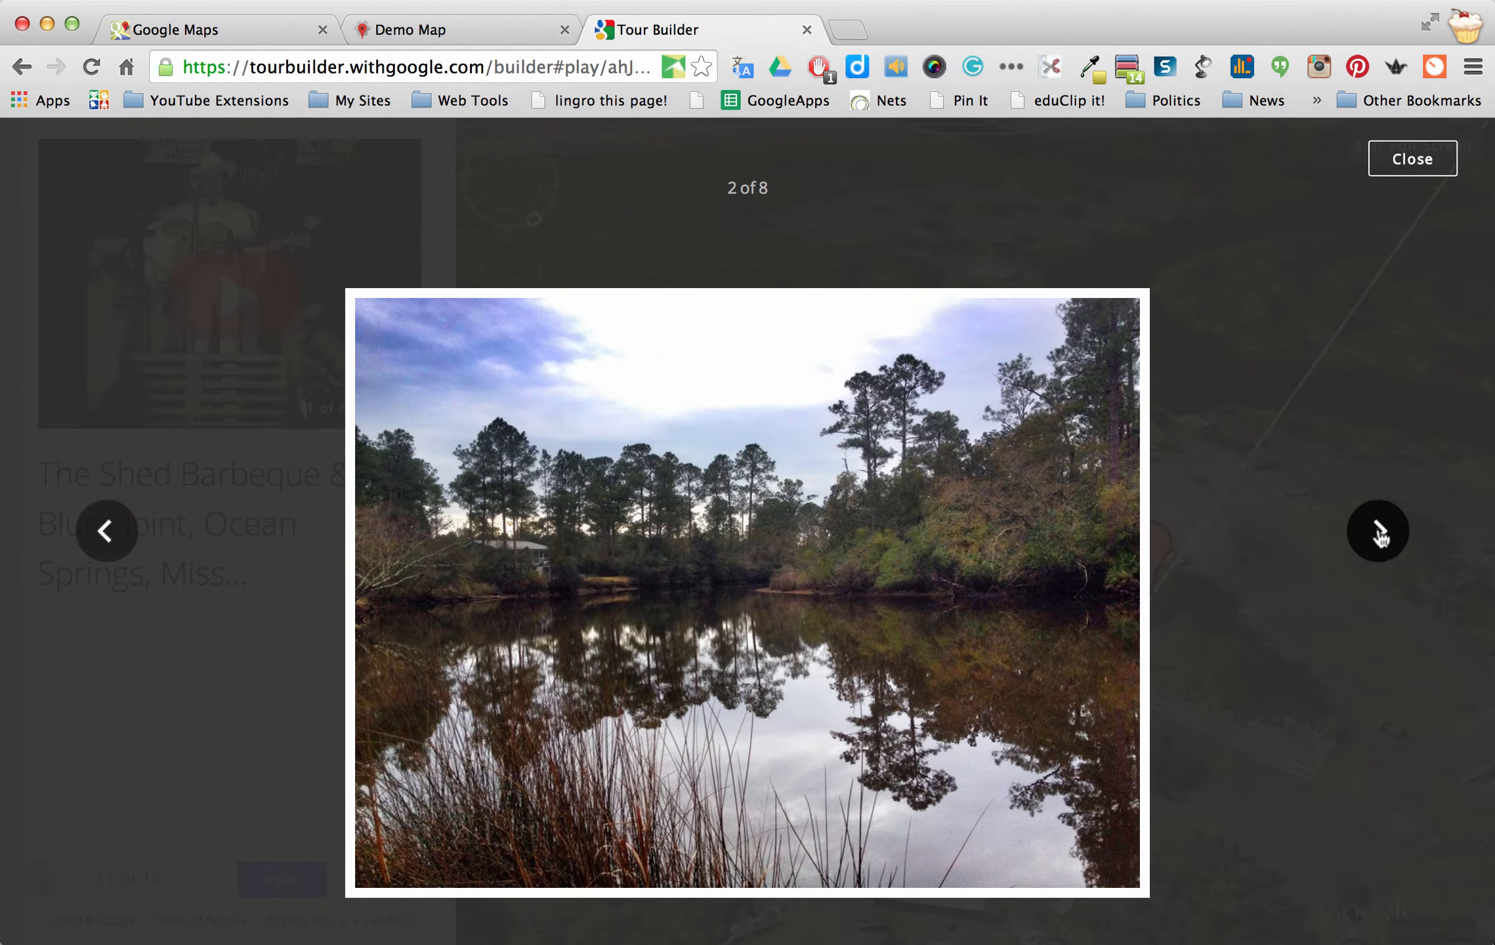
{"action": "left_click", "coordinate": [1380, 532]}
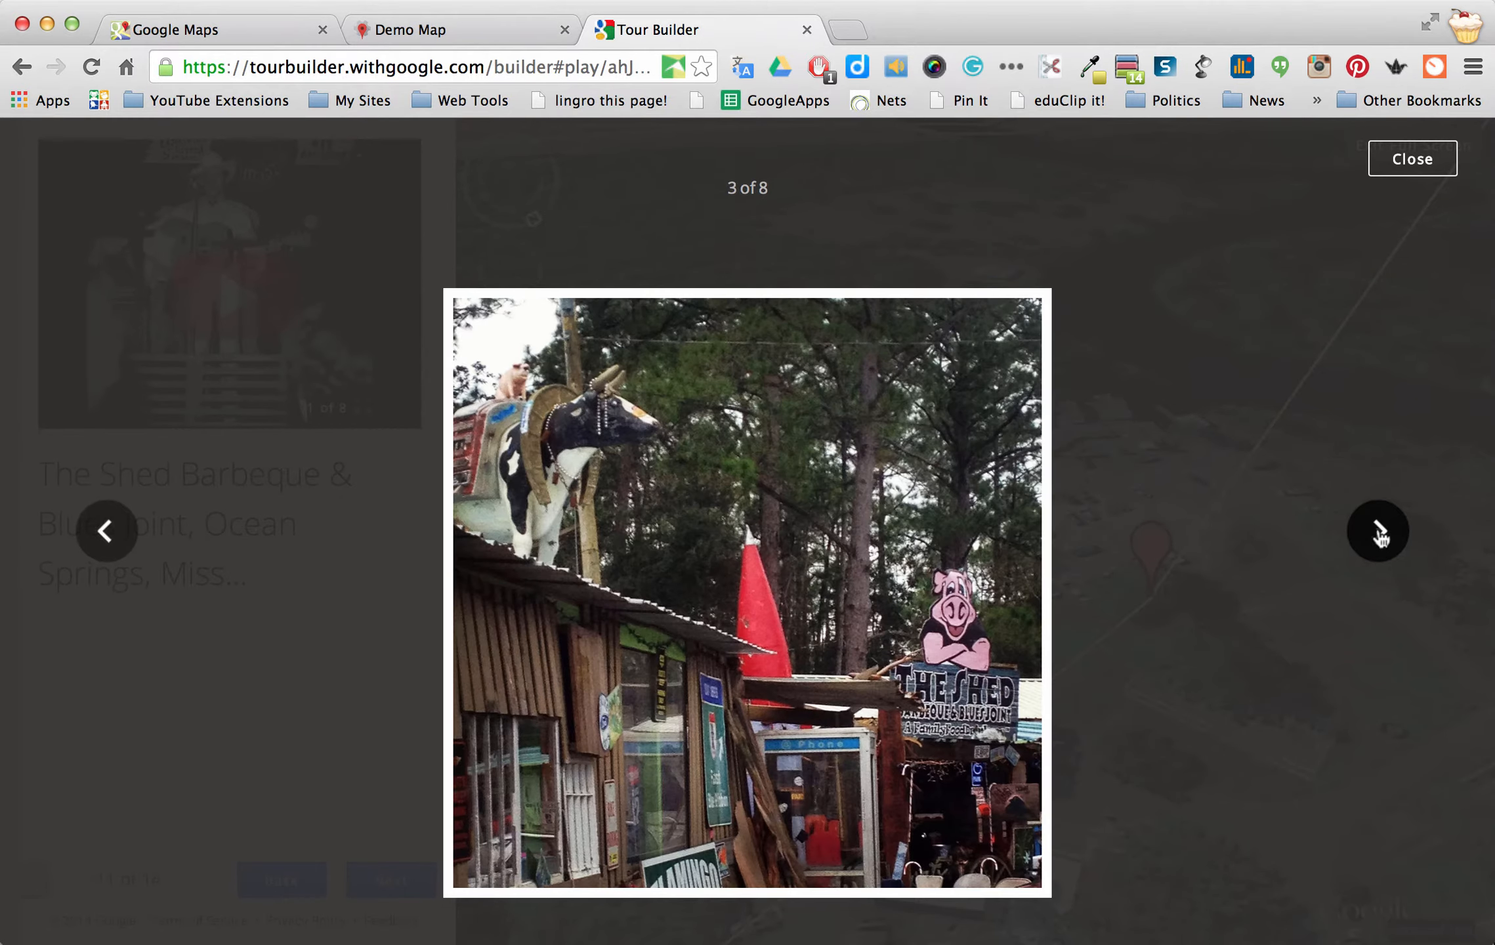
{"action": "left_click", "coordinate": [1381, 537]}
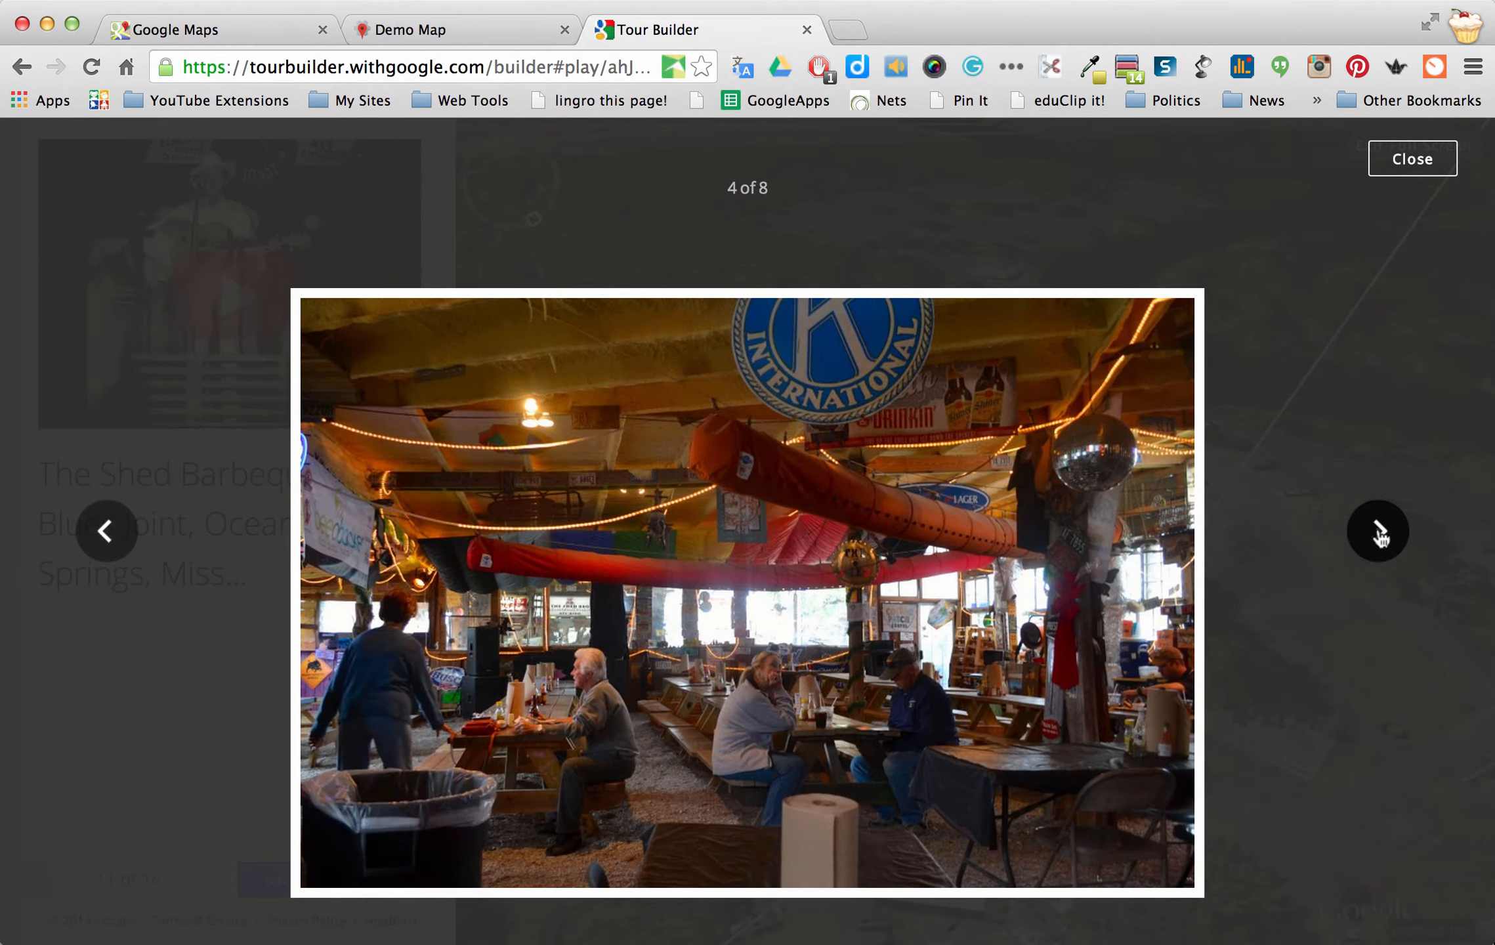
{"action": "left_click", "coordinate": [1381, 536]}
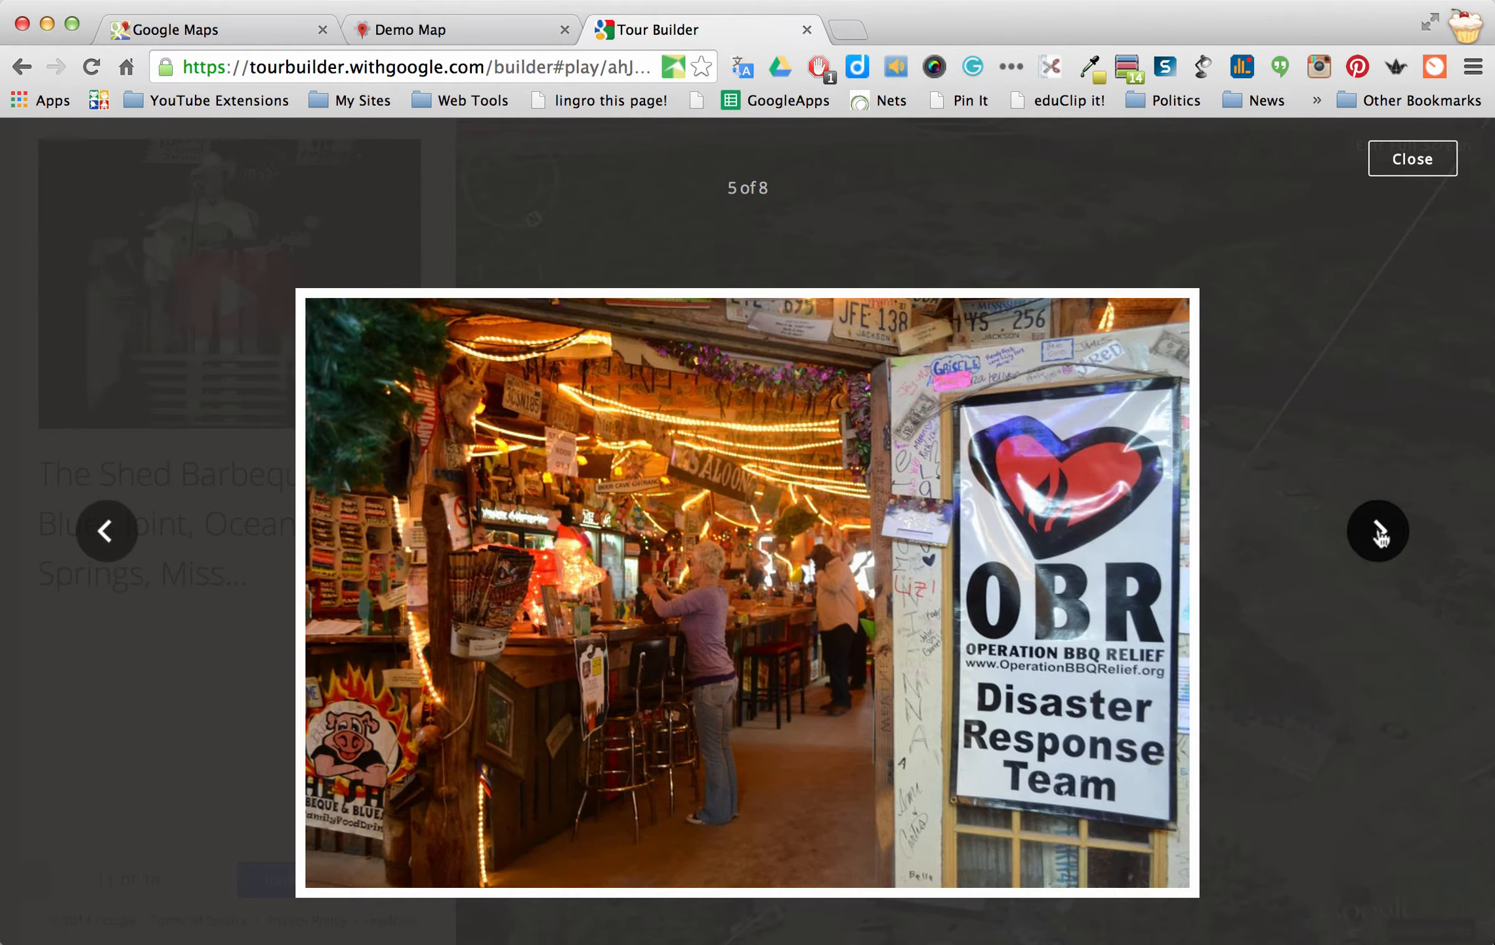
{"action": "left_click", "coordinate": [1380, 537]}
{"action": "left_click", "coordinate": [1381, 537]}
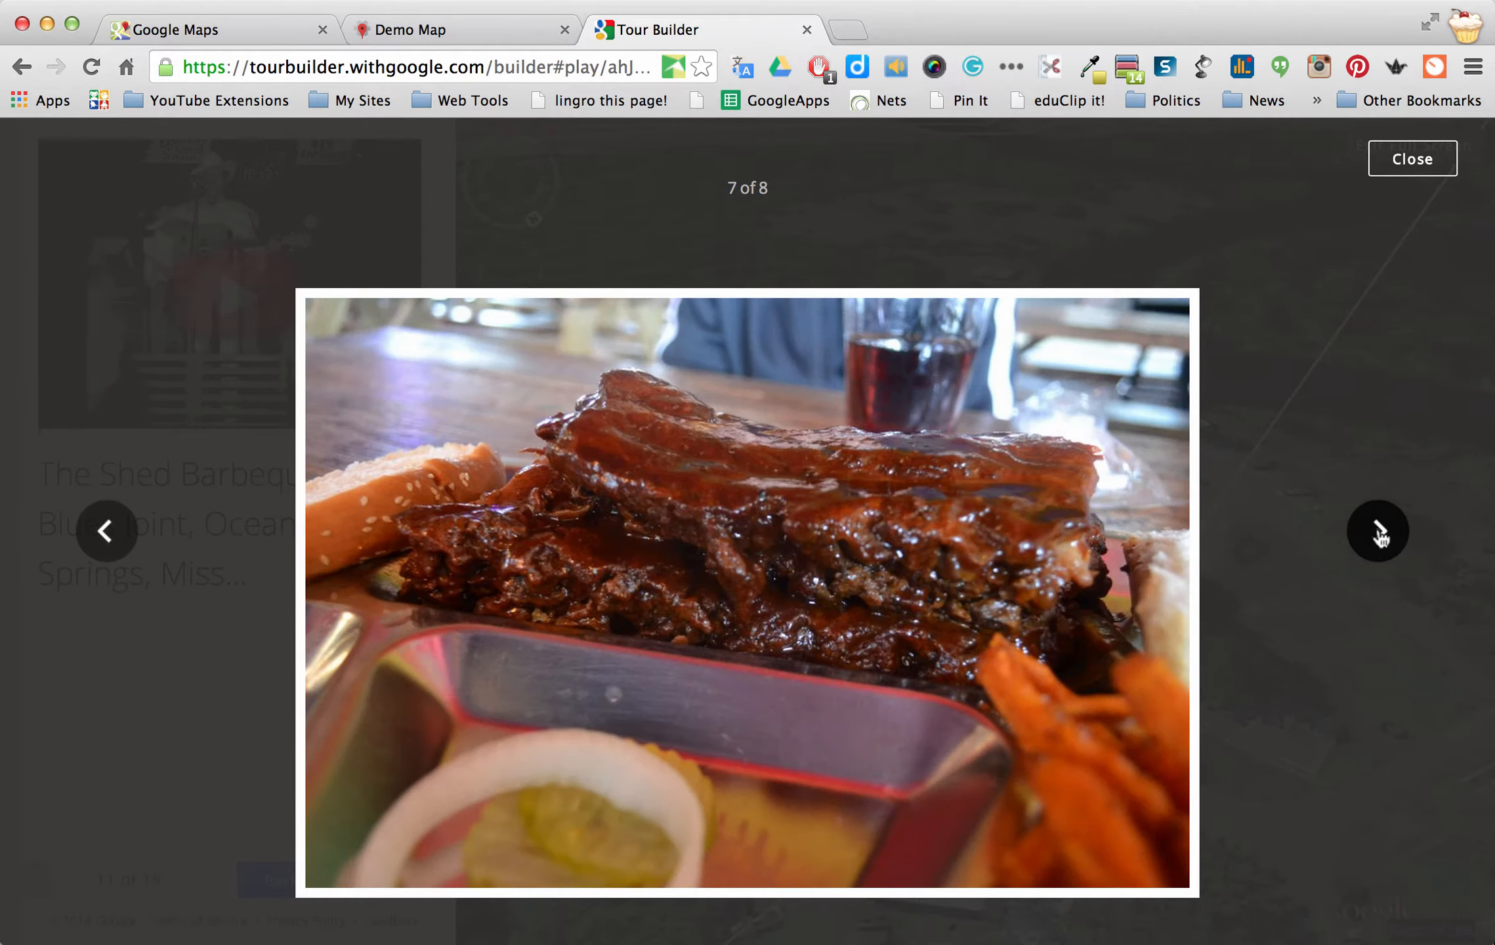
{"action": "left_click", "coordinate": [1381, 537]}
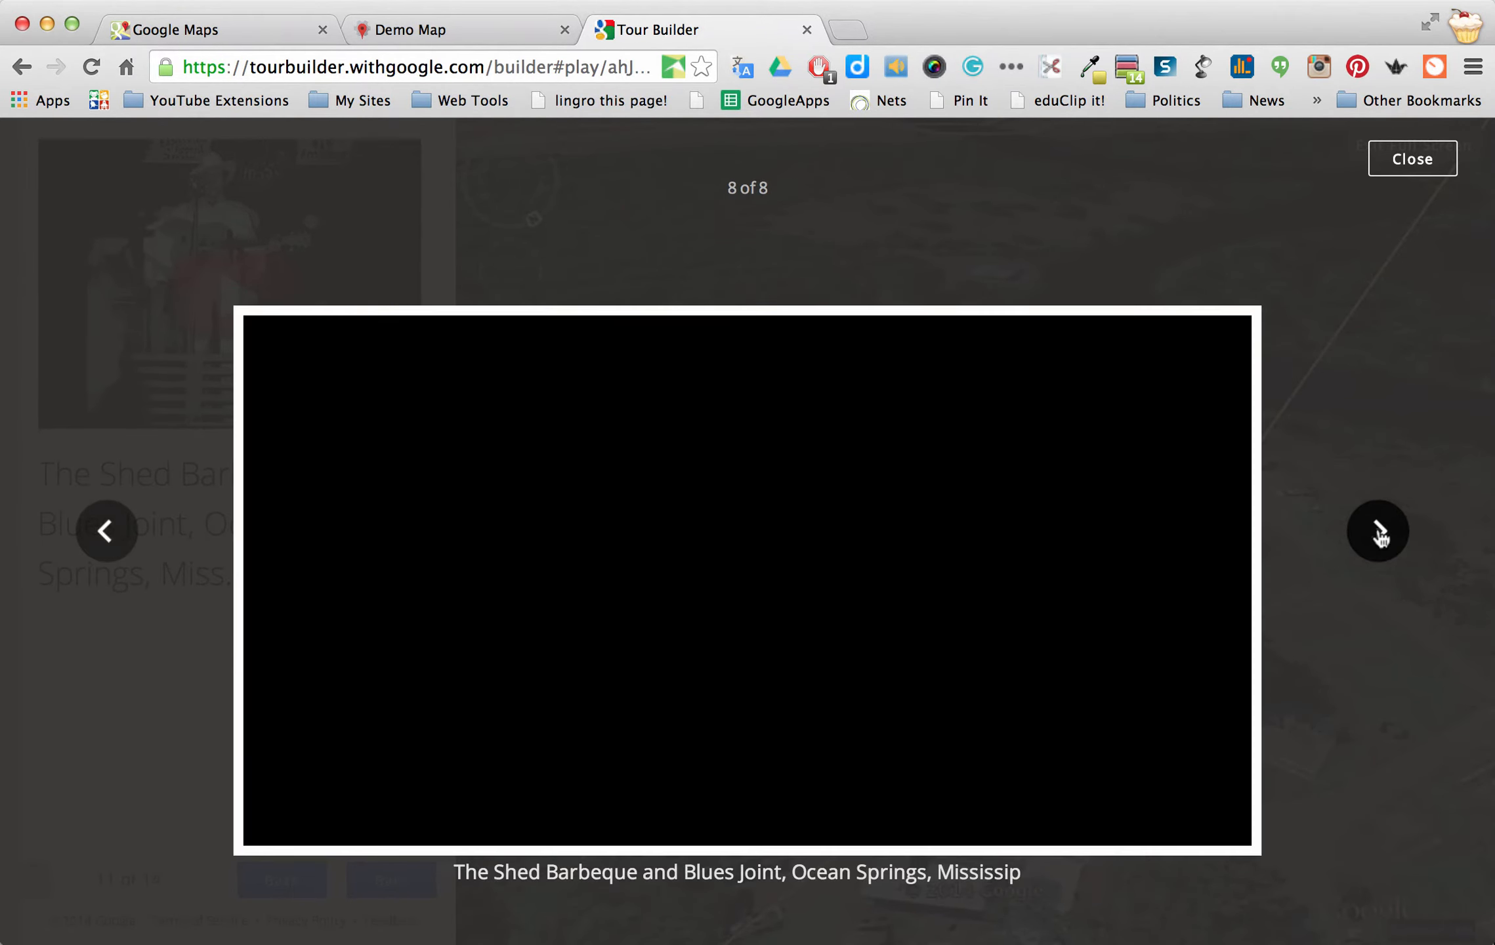
{"action": "left_click", "coordinate": [1412, 158]}
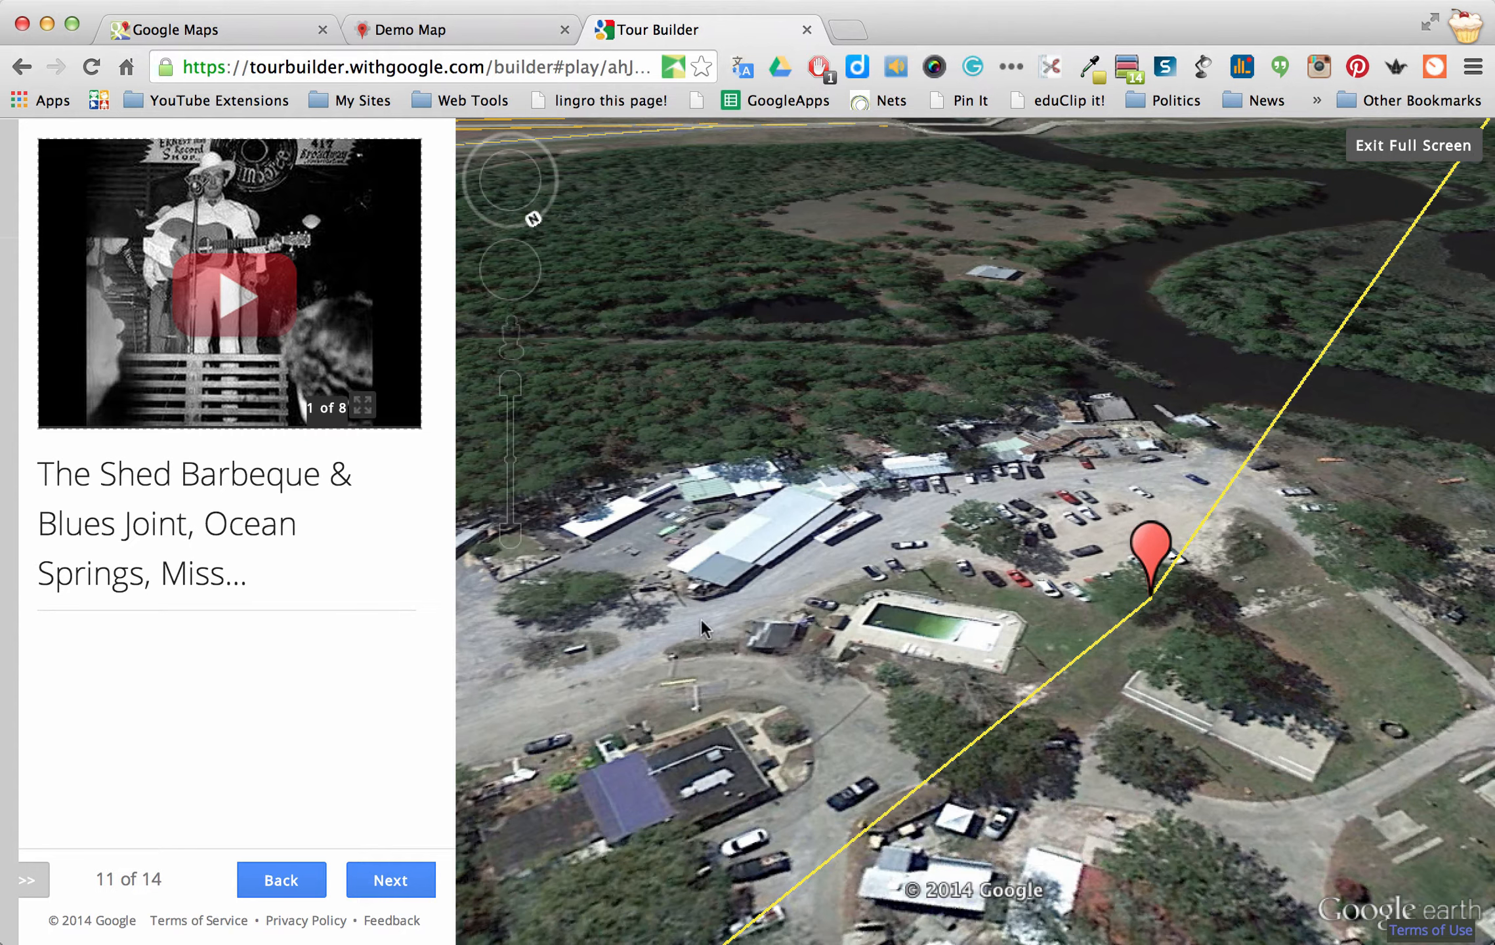
{"action": "left_click", "coordinate": [1385, 151]}
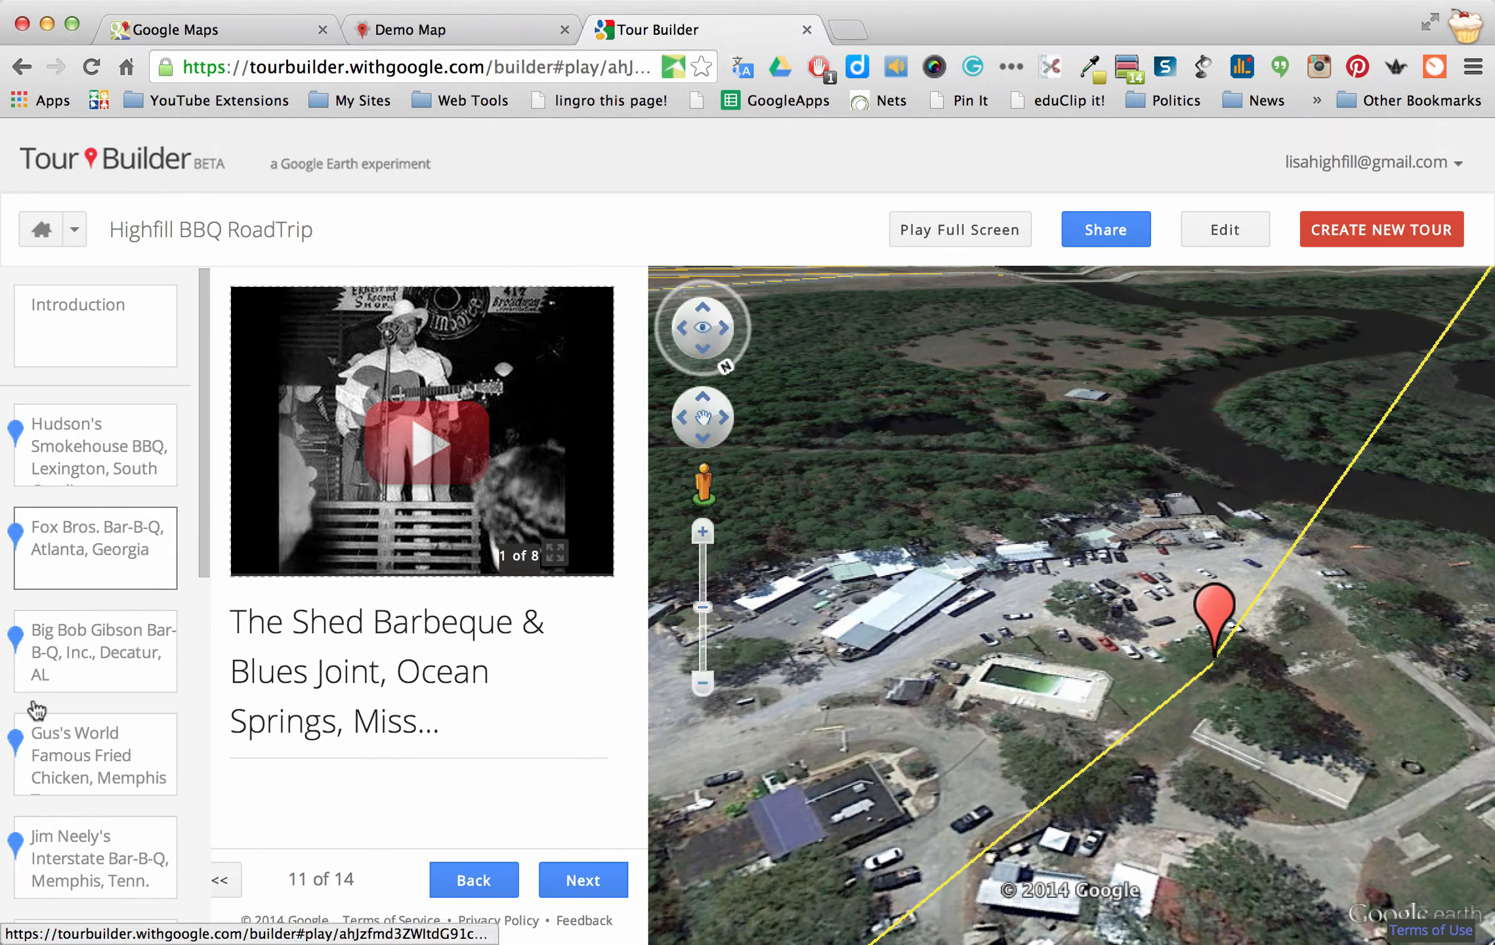
{"action": "scroll", "coordinate": [36, 707], "scroll_direction": "down", "scroll_amount": 10}
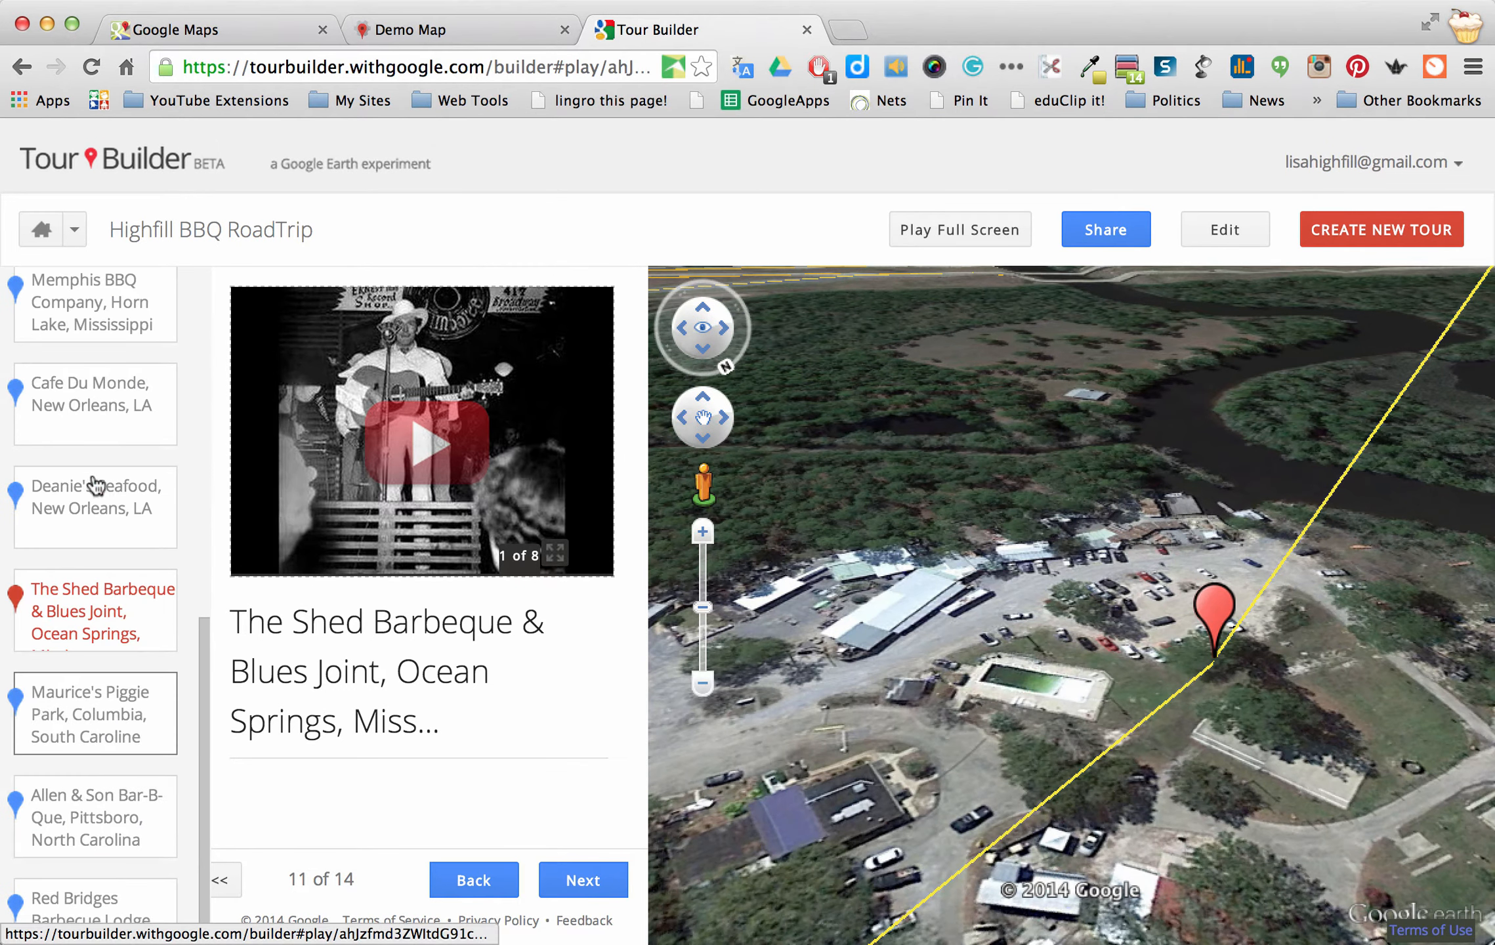
{"action": "scroll", "coordinate": [95, 486], "scroll_direction": "up", "scroll_amount": 10}
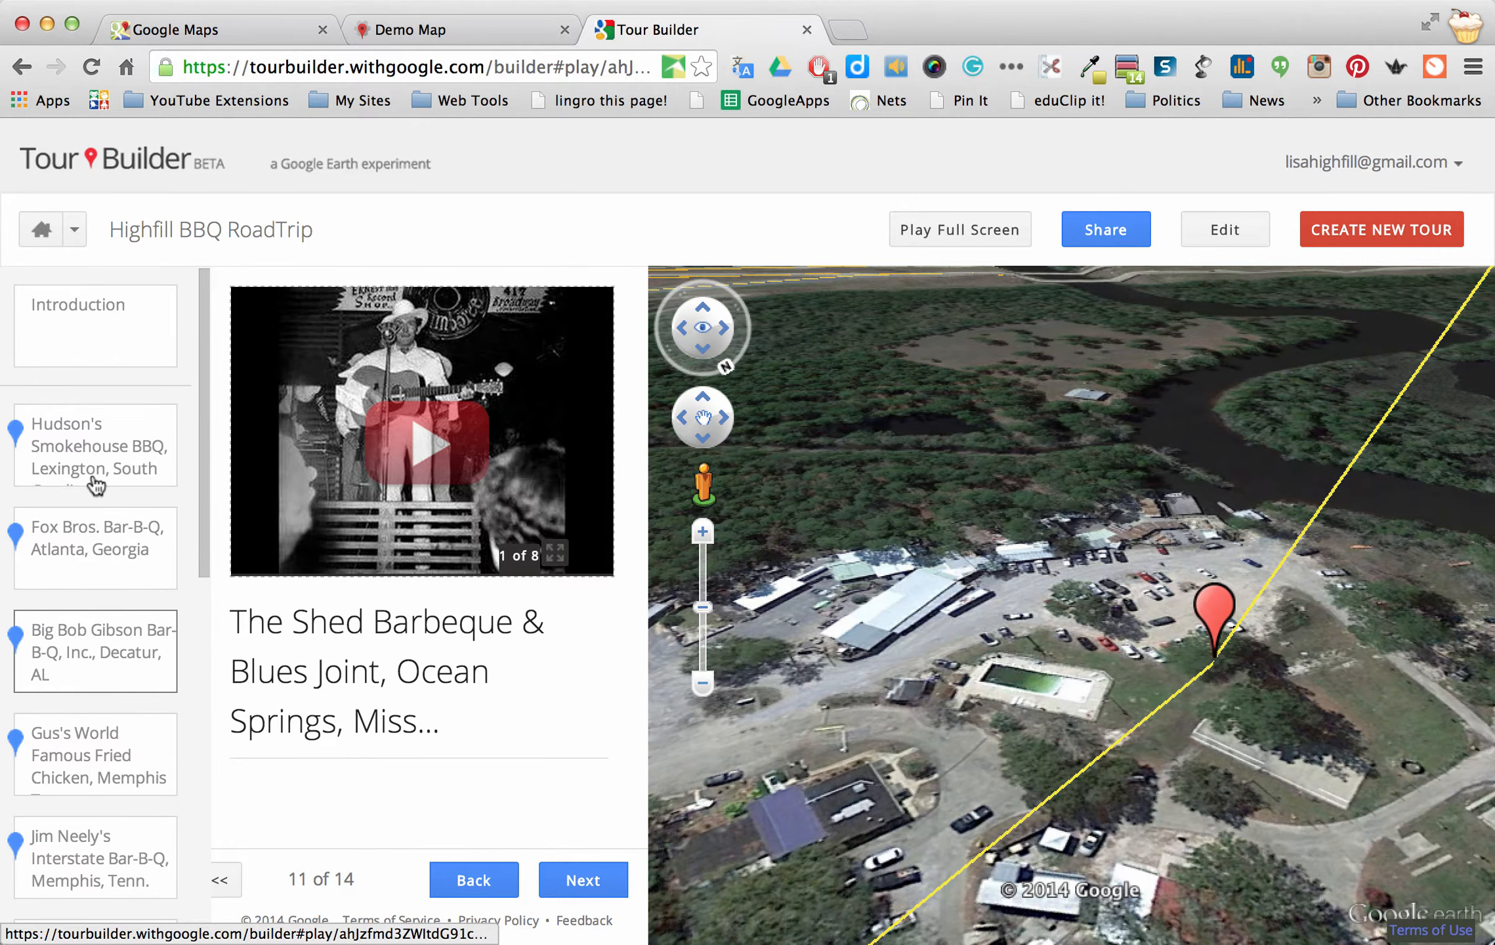
{"action": "left_click", "coordinate": [1380, 228]}
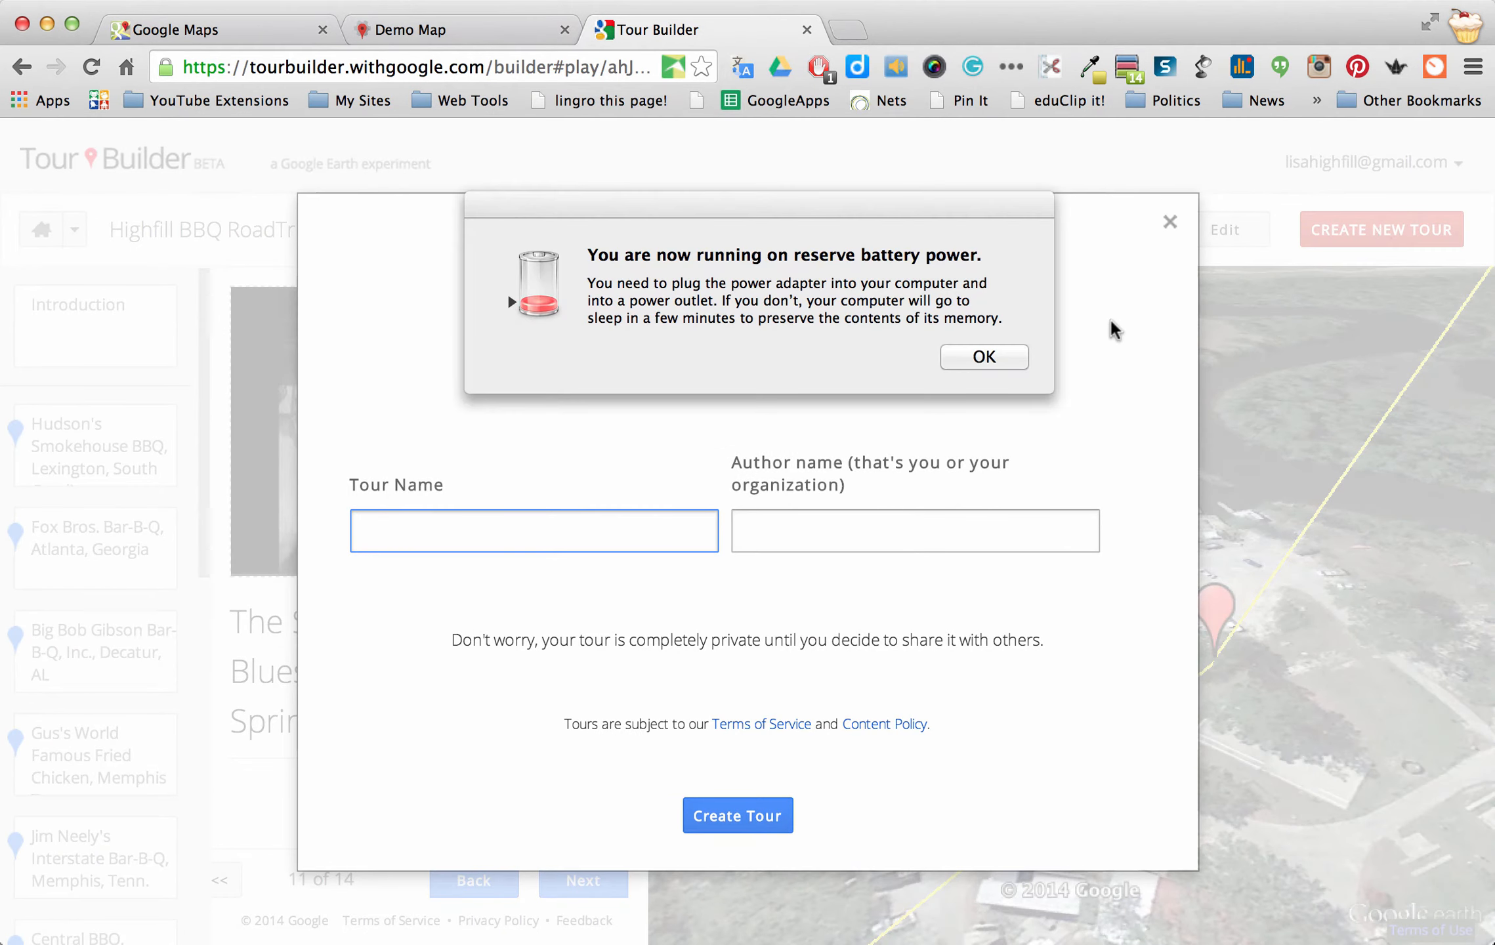
Dismiss the battery alert, name the tour 'Place I've lived', add the author's name, and create it
{"action": "left_click", "coordinate": [983, 357]}
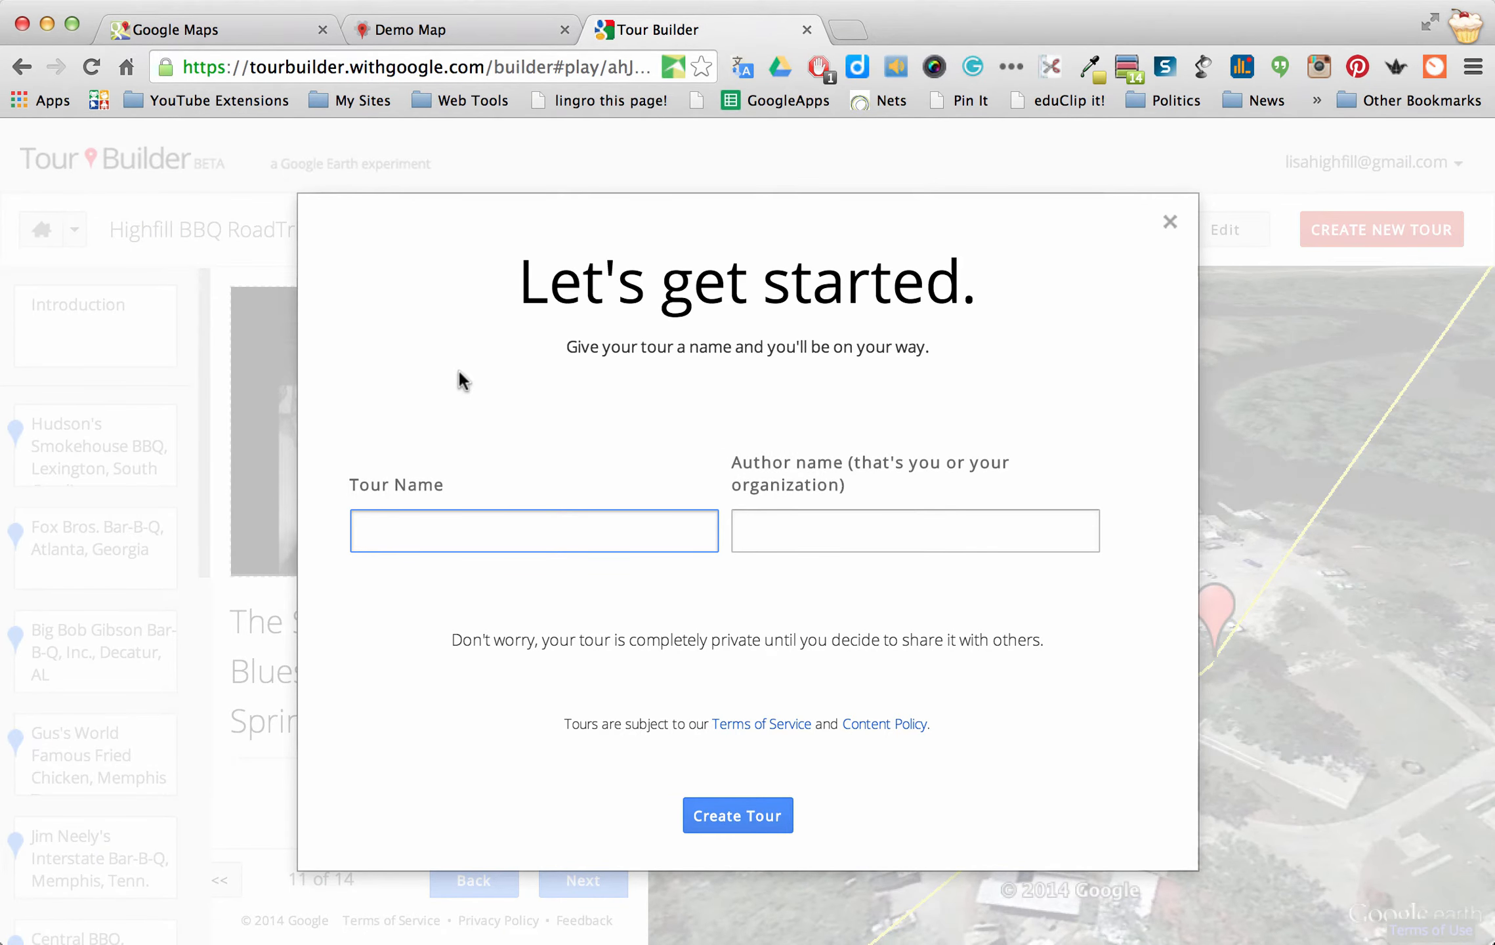
{"action": "type", "text": "Place I've lived"}
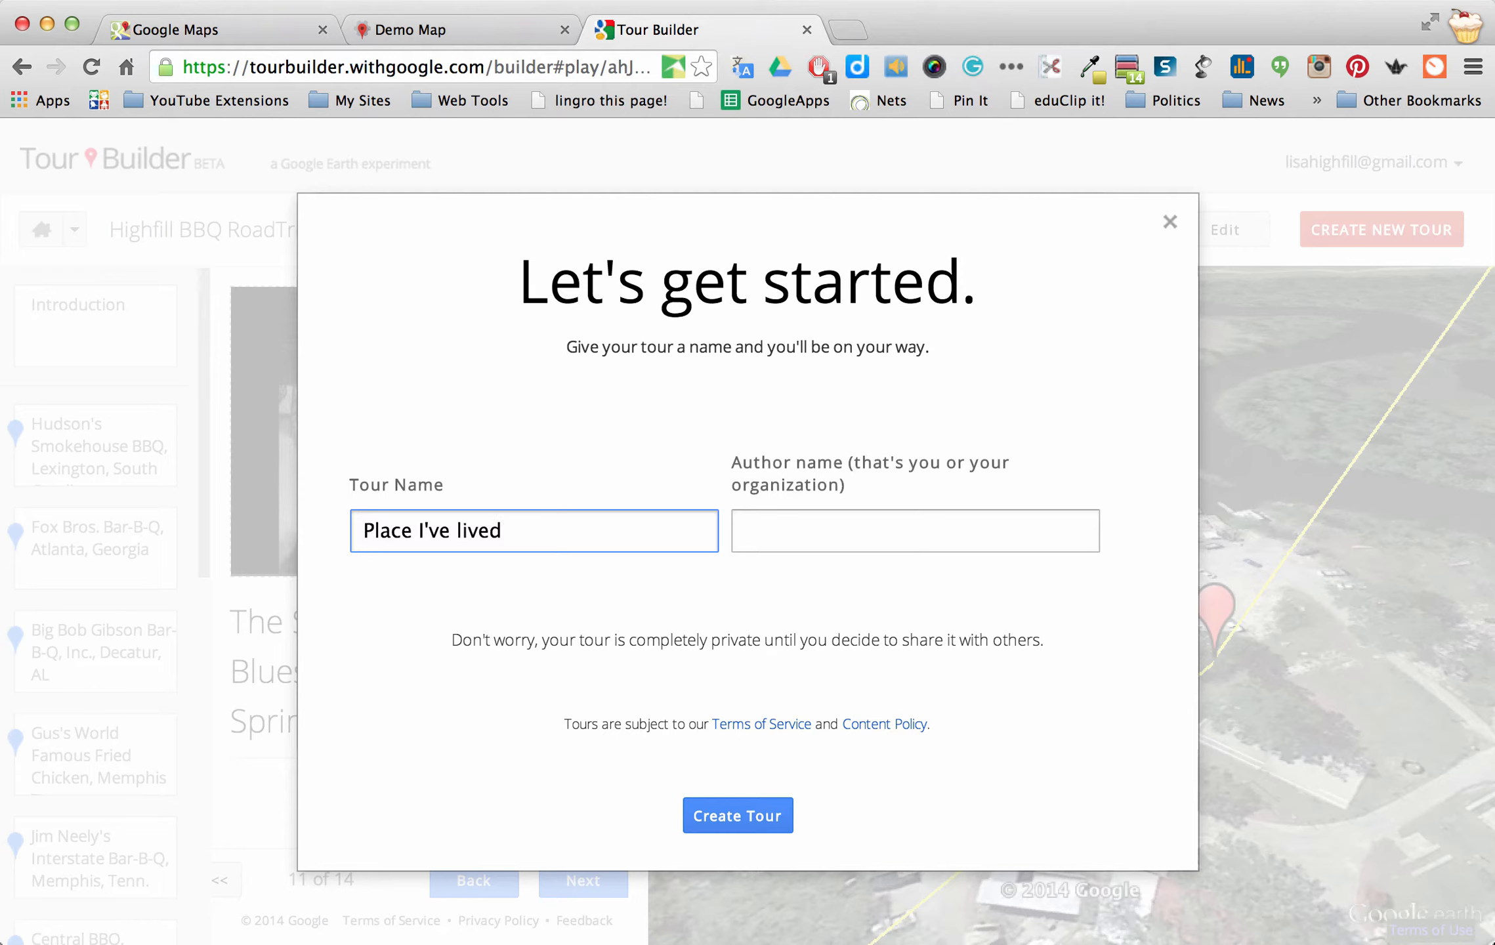
{"action": "left_click", "coordinate": [795, 528]}
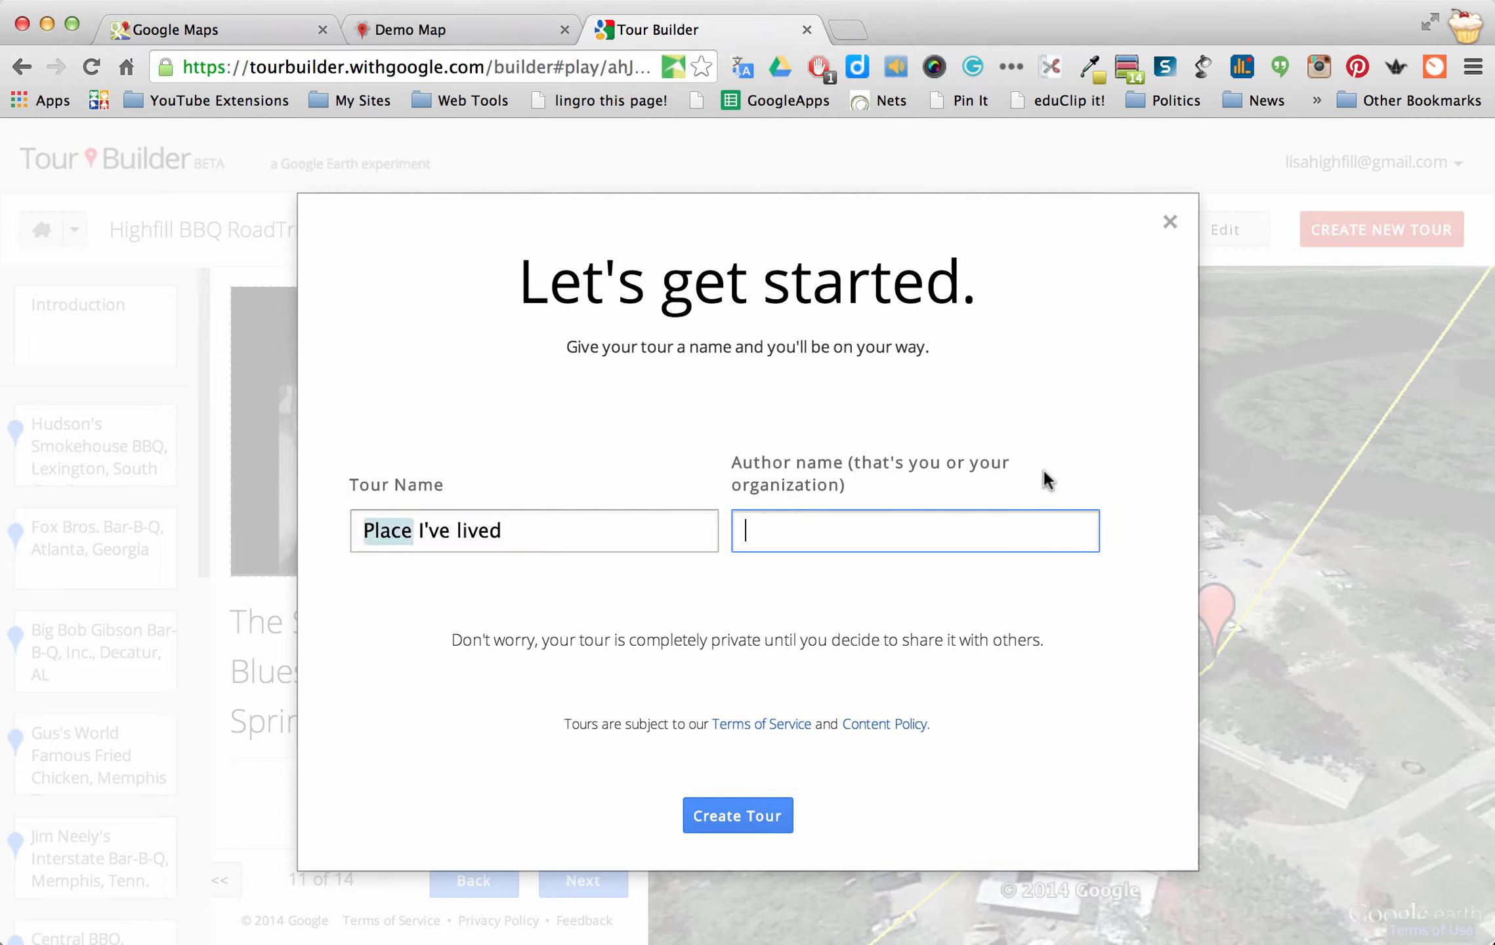
{"action": "type", "text": "Lisa Highfill"}
{"action": "left_click", "coordinate": [742, 821]}
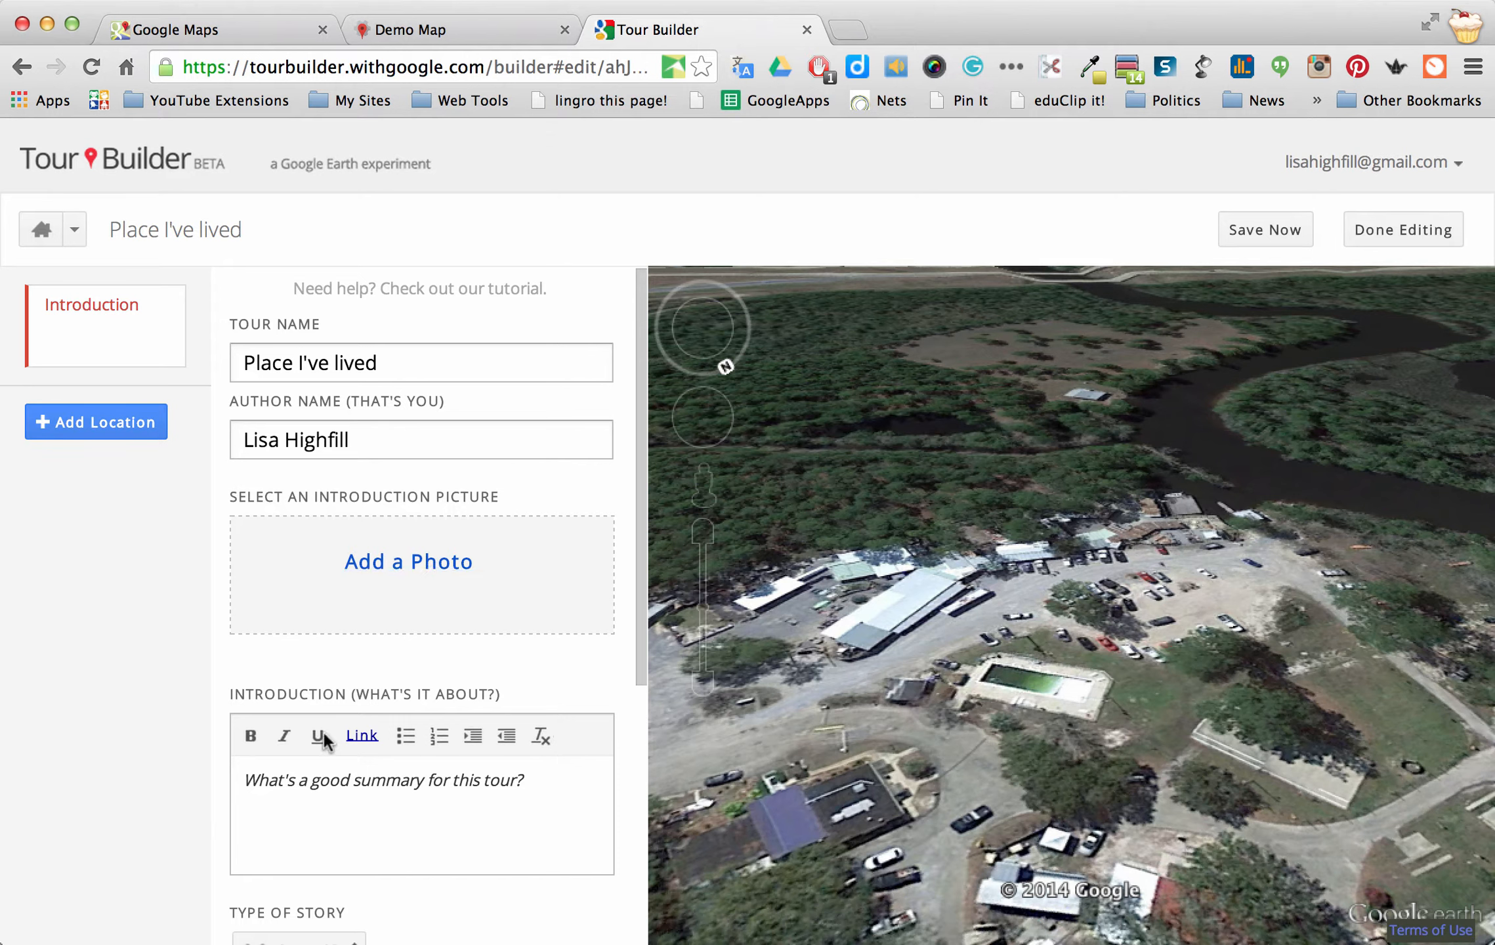
Write the introduction 'I've moved 13 times around the United states. Follow me on my journey.'
{"action": "left_click", "coordinate": [535, 783]}
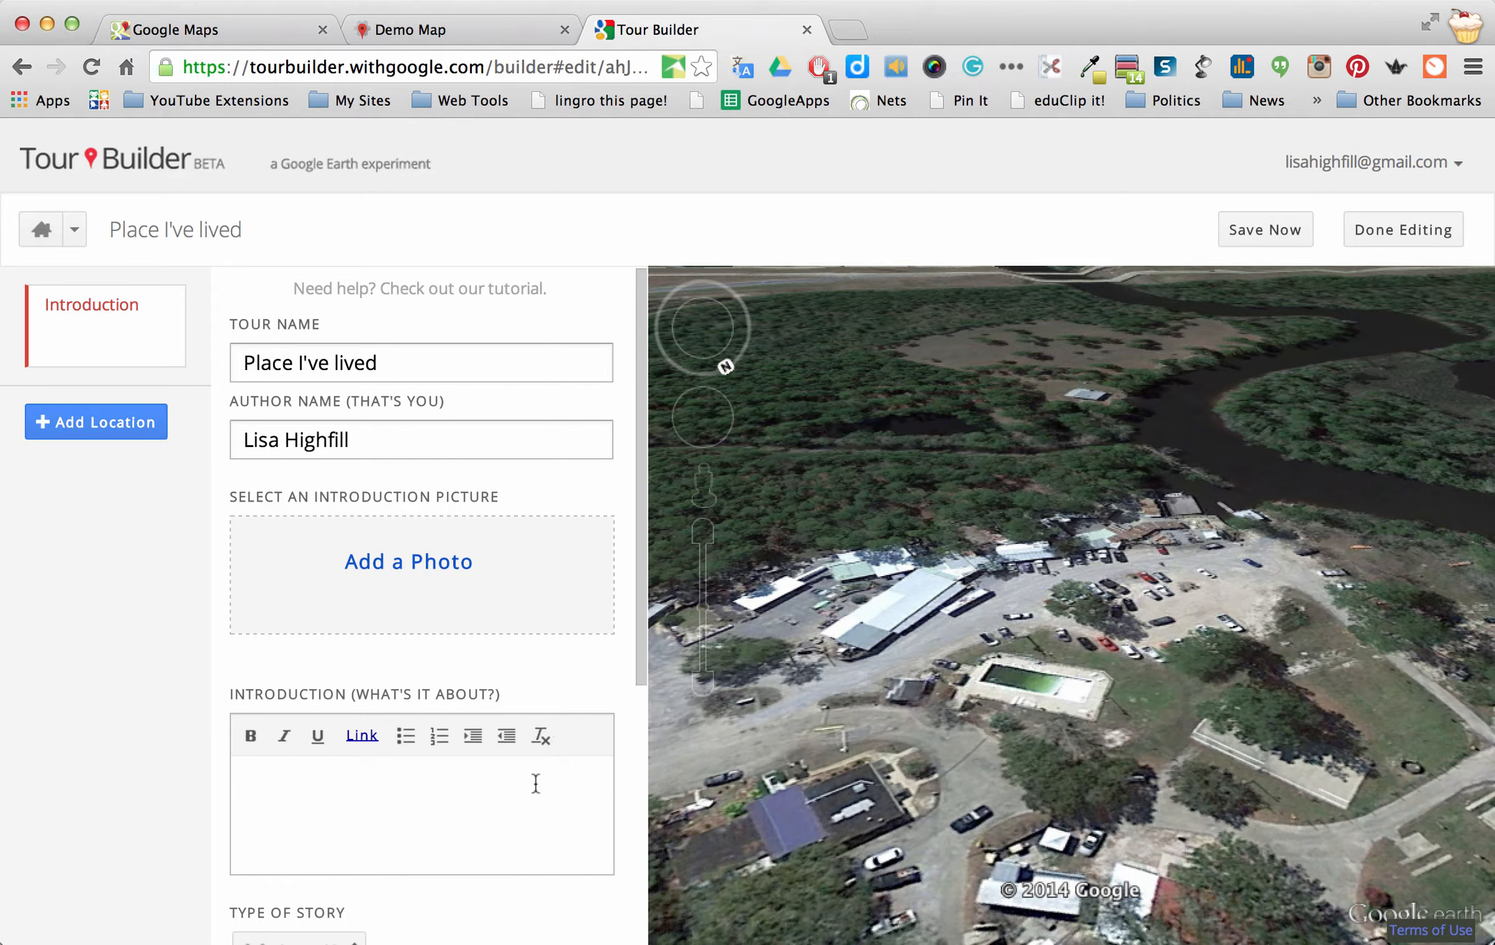
{"action": "type", "text": "I've moved 13 times around t"}
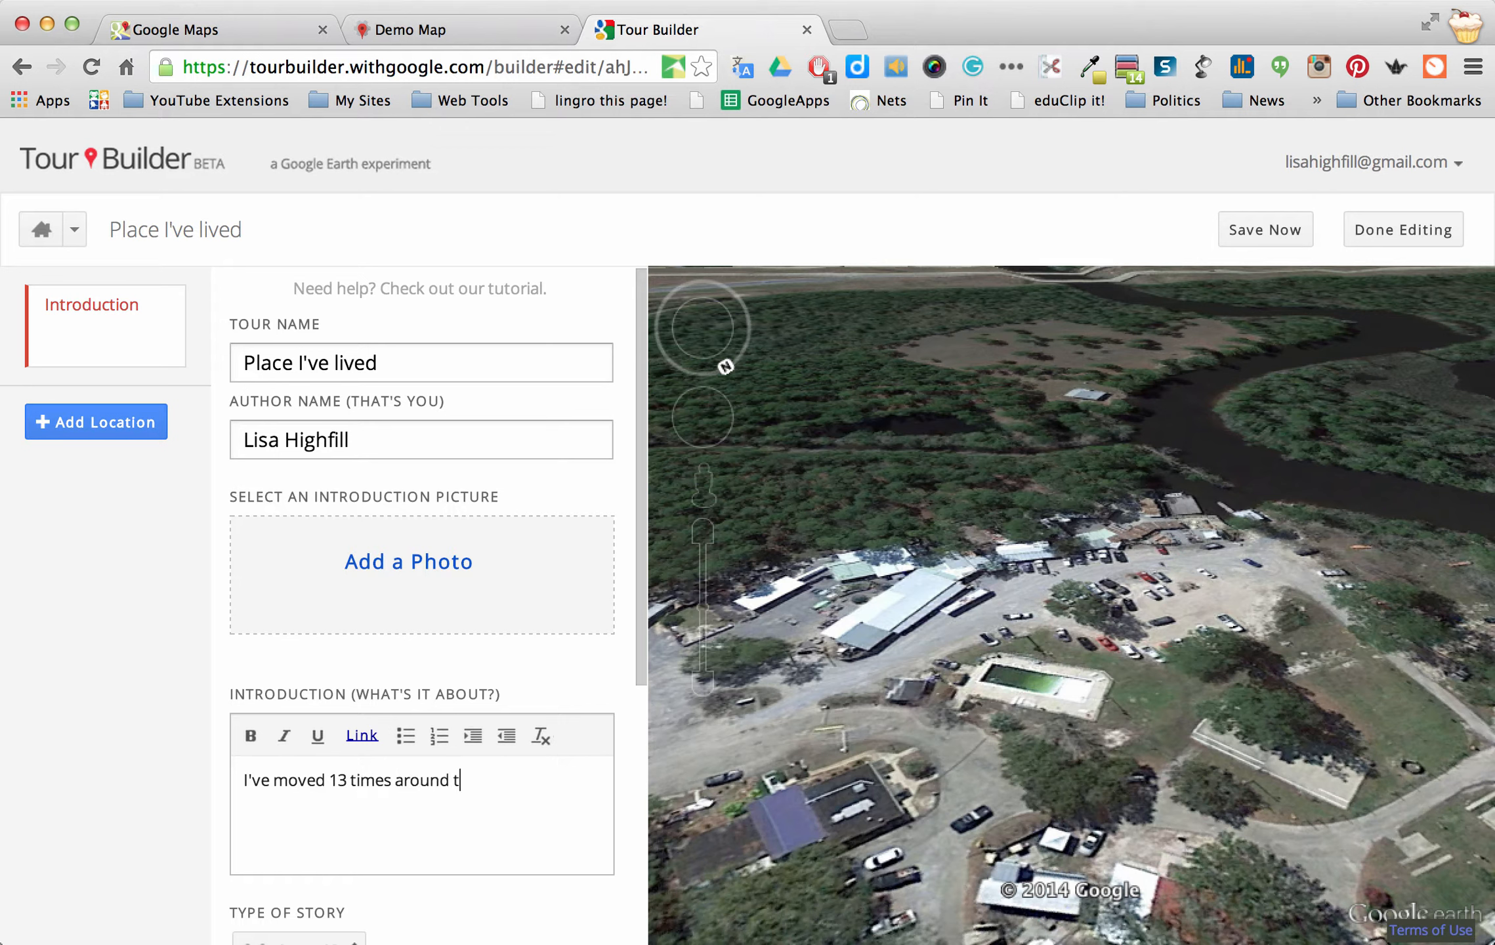
{"action": "type", "text": "he United states f"}
{"action": "key", "text": "BackSpace"}
{"action": "type", "text": ". Follow m"}
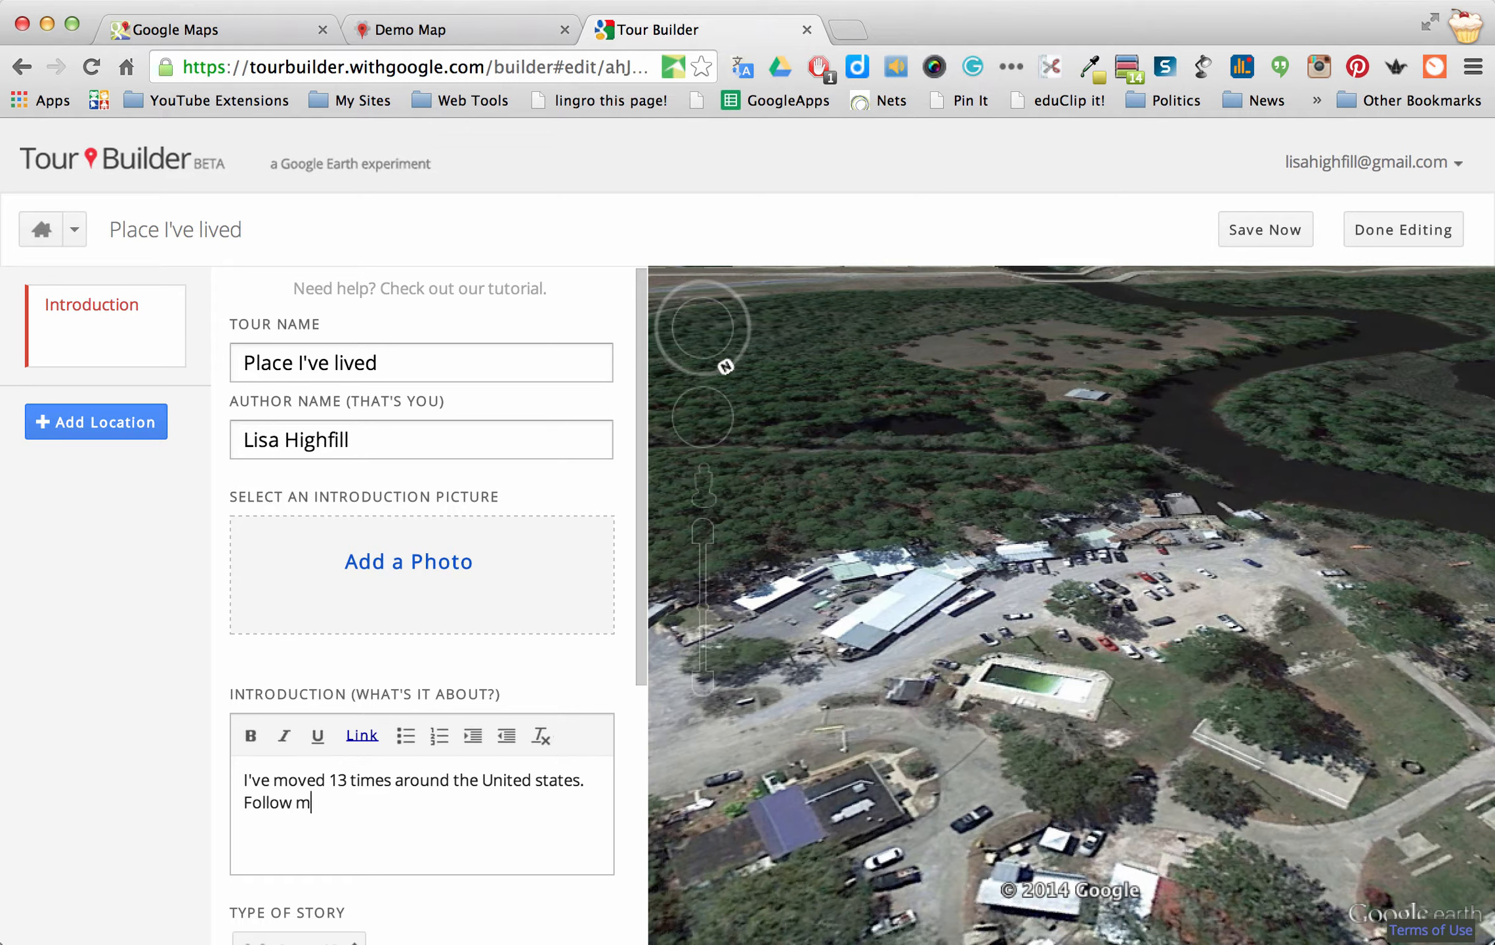
{"action": "type", "text": "e on my journey."}
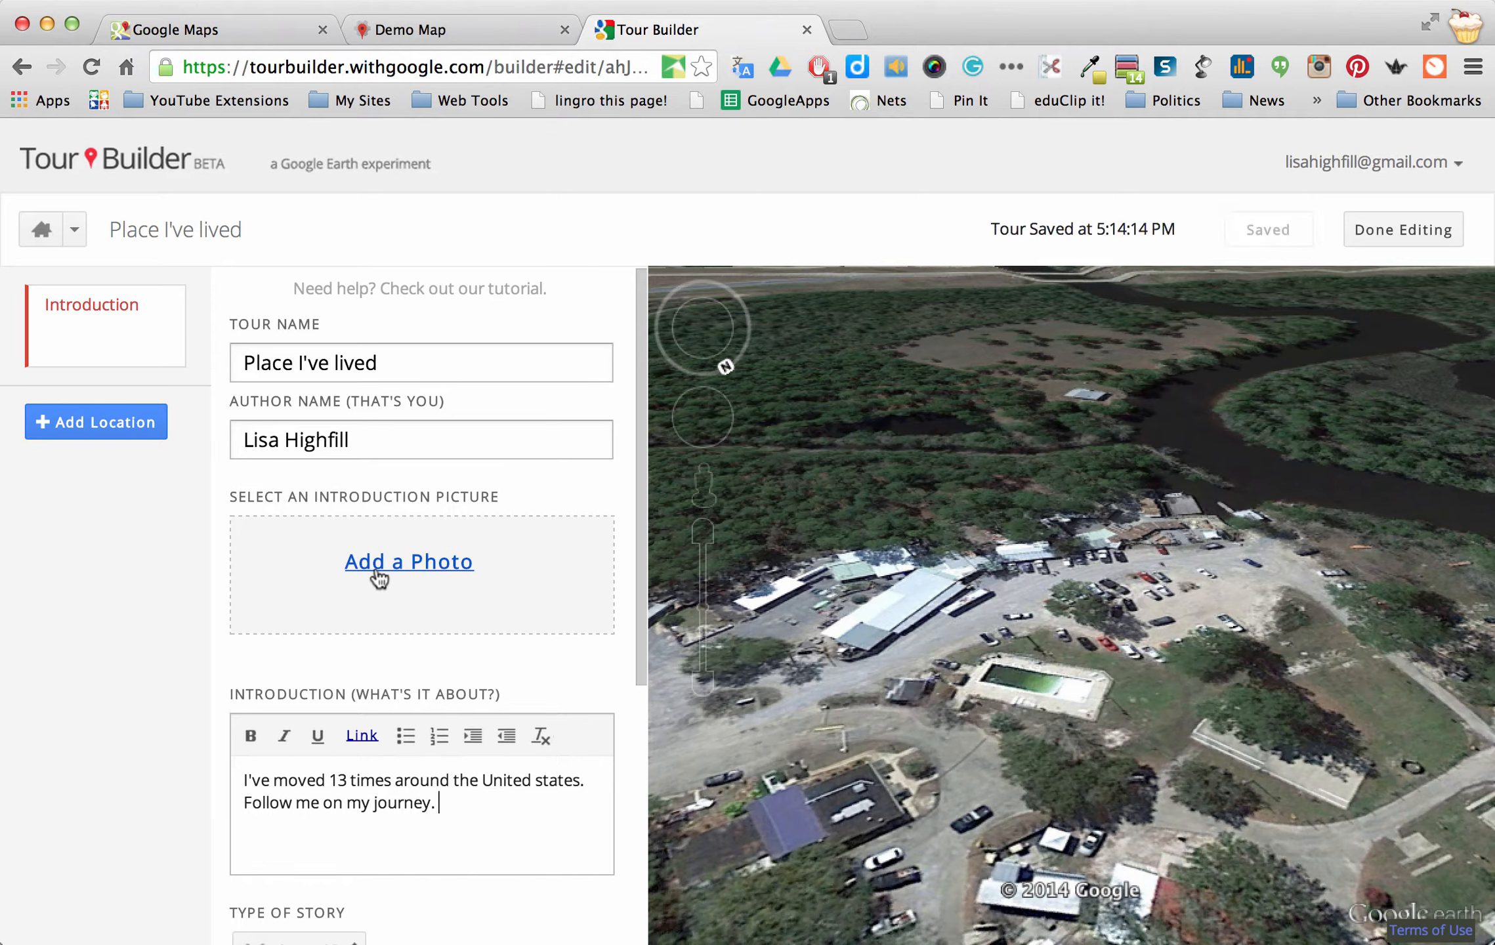
{"action": "scroll", "coordinate": [322, 604], "scroll_direction": "down", "scroll_amount": 5}
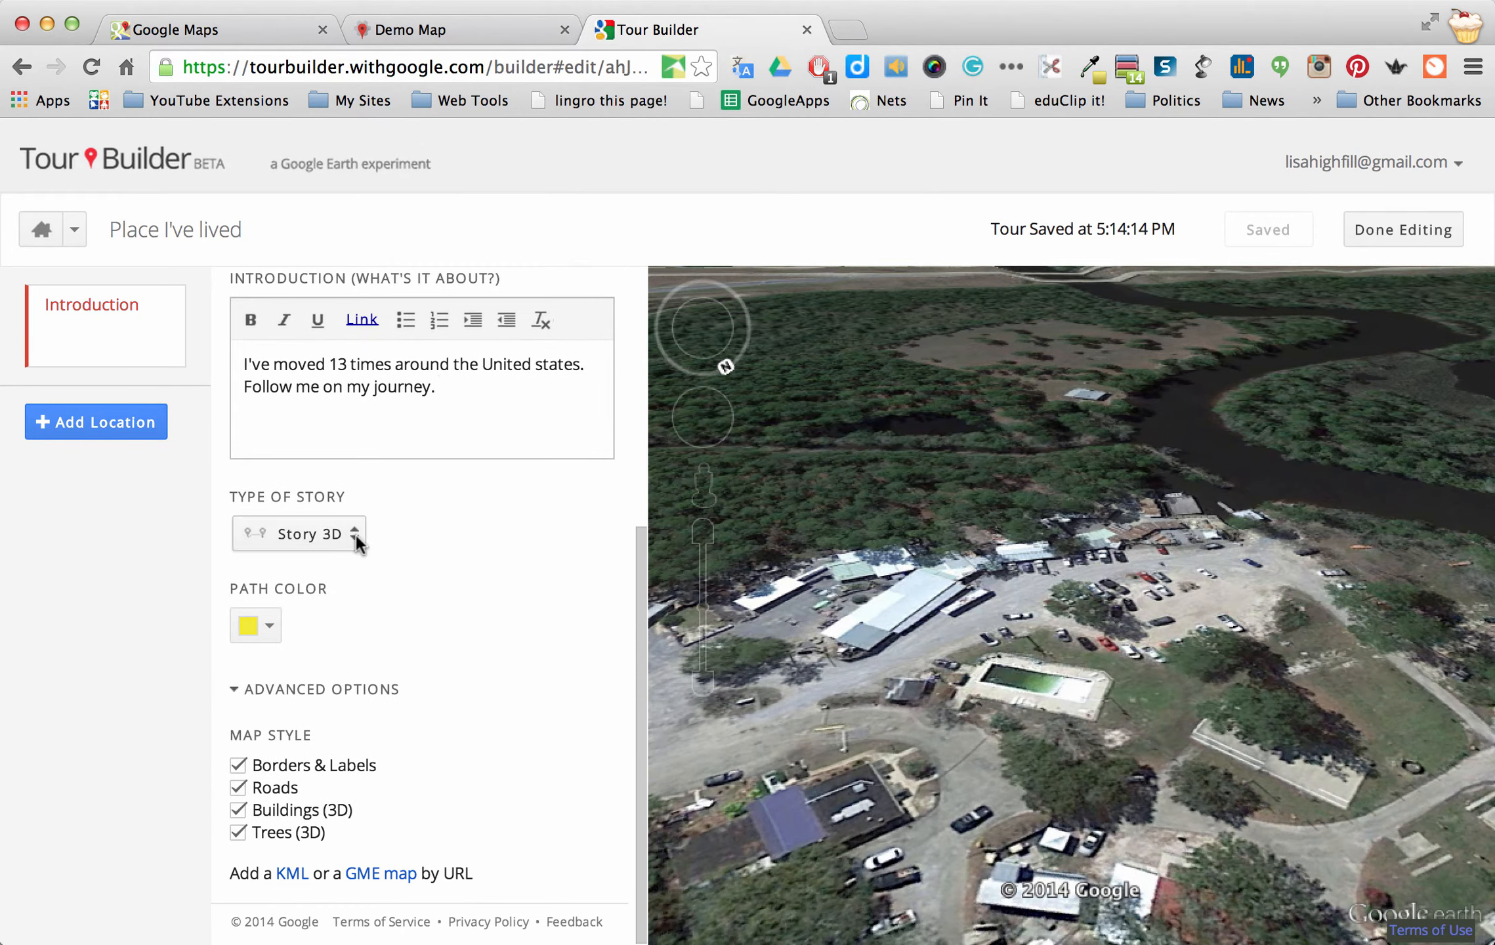
{"action": "left_click", "coordinate": [357, 534]}
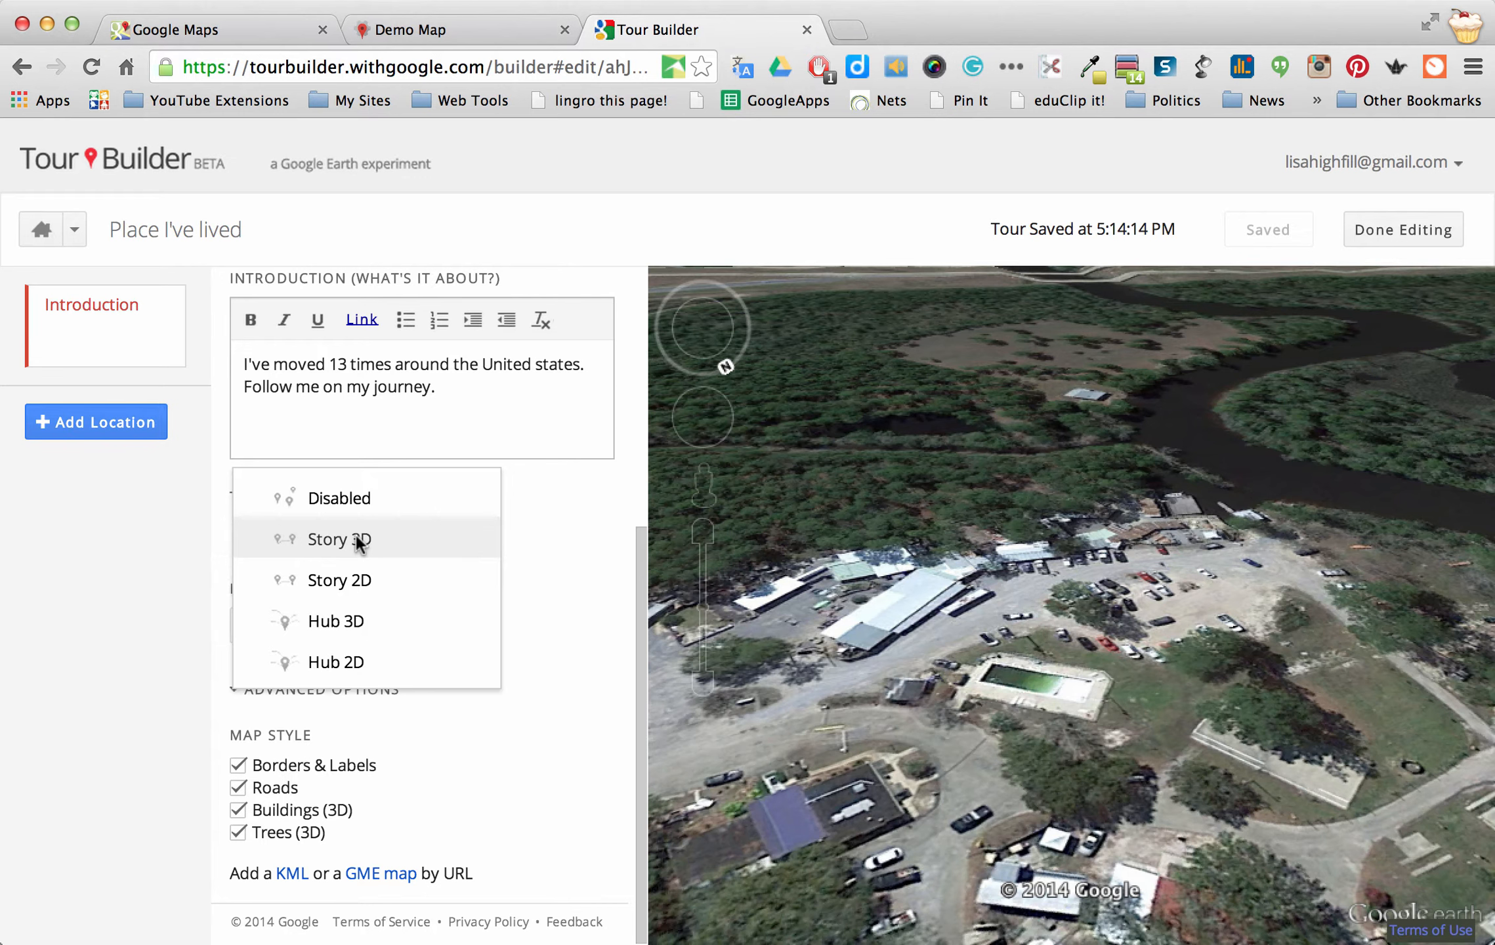
{"action": "left_click", "coordinate": [356, 538]}
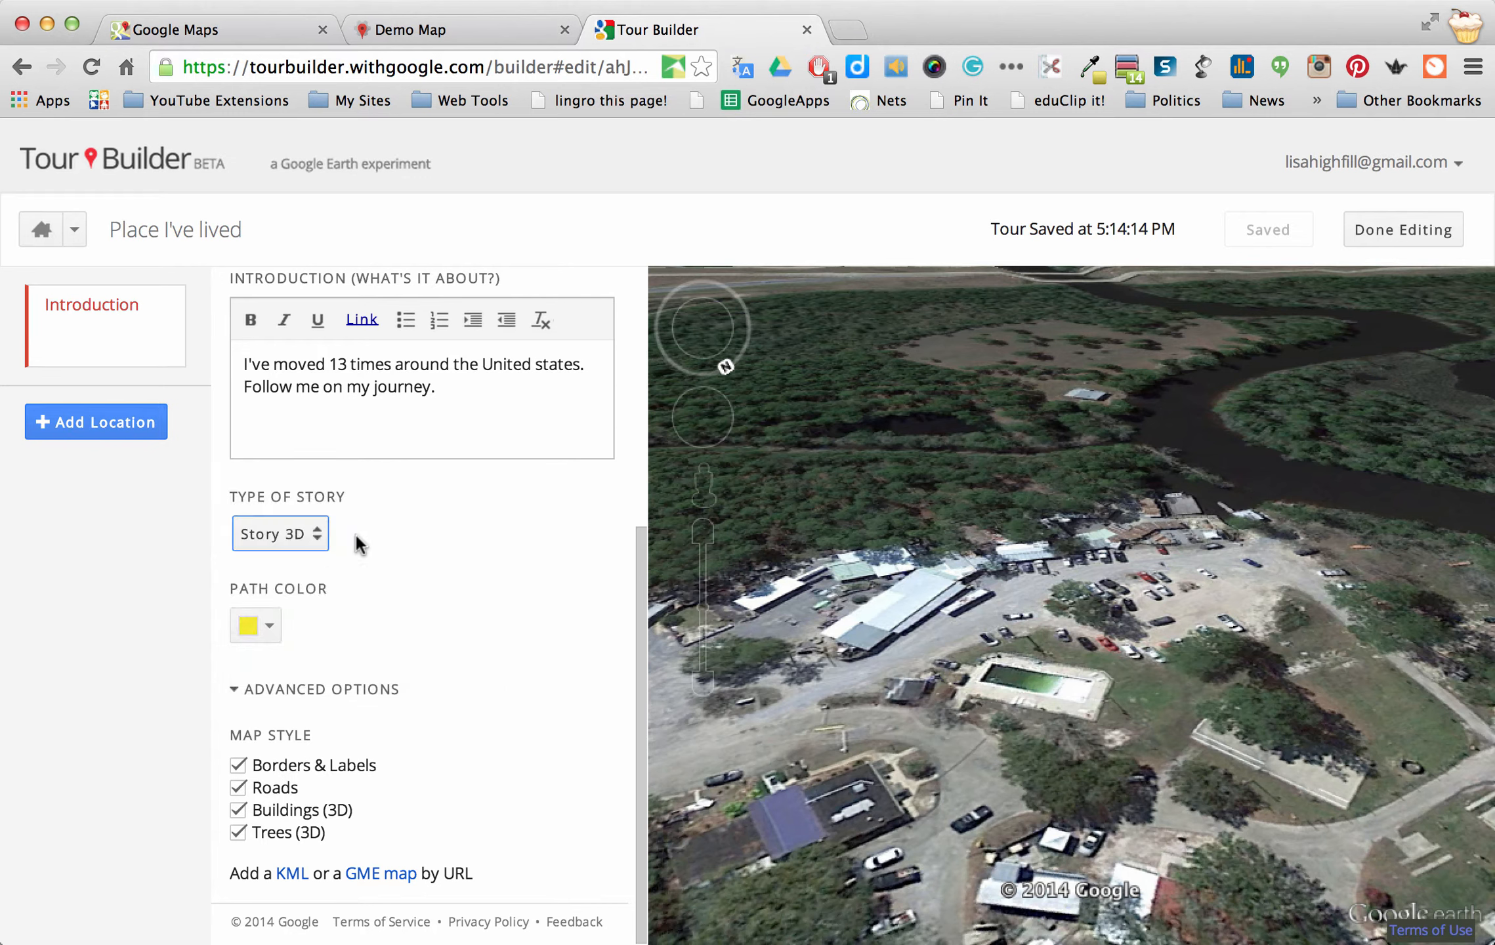
{"action": "left_click", "coordinate": [270, 627]}
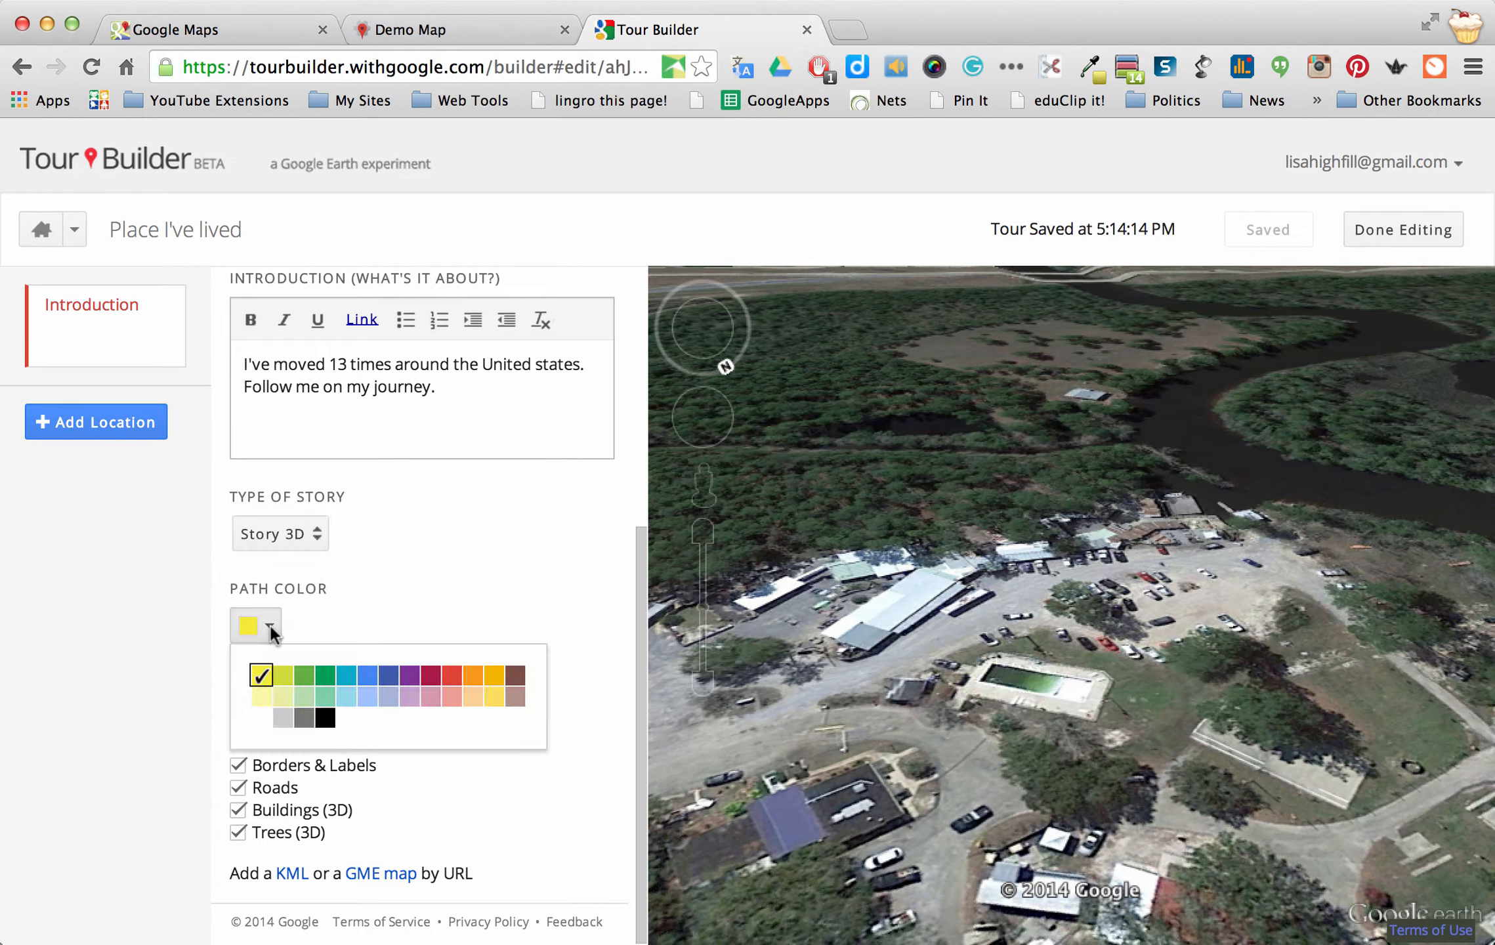
{"action": "left_click", "coordinate": [270, 627]}
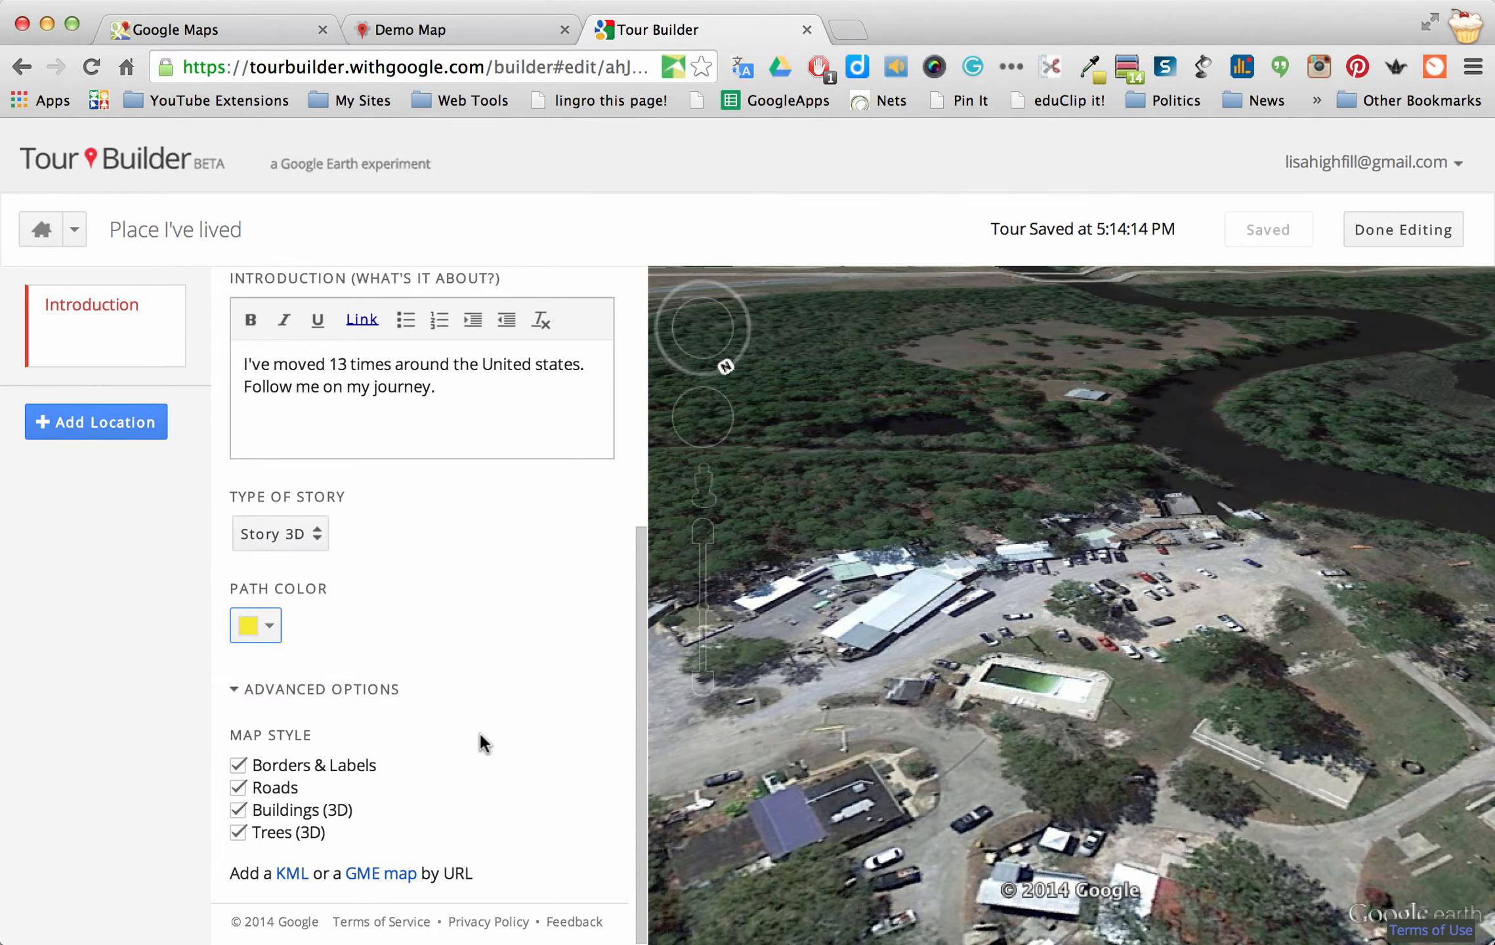
{"action": "scroll", "coordinate": [479, 731], "scroll_direction": "up", "scroll_amount": 6}
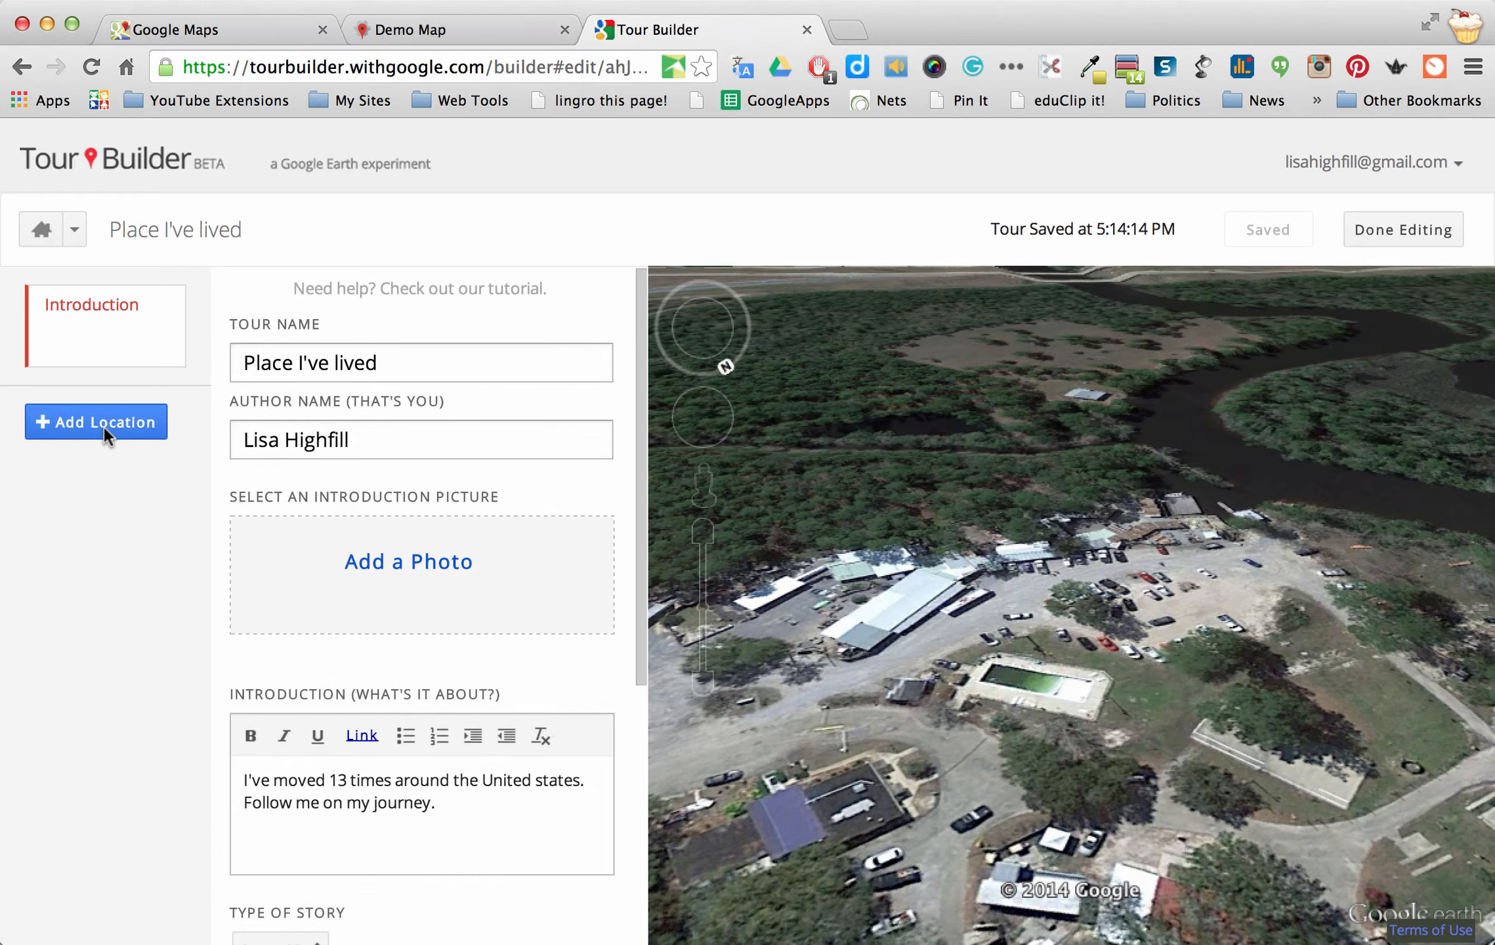
Add a new location and search for 'Charlottesville, Virginia'
{"action": "left_click", "coordinate": [102, 422]}
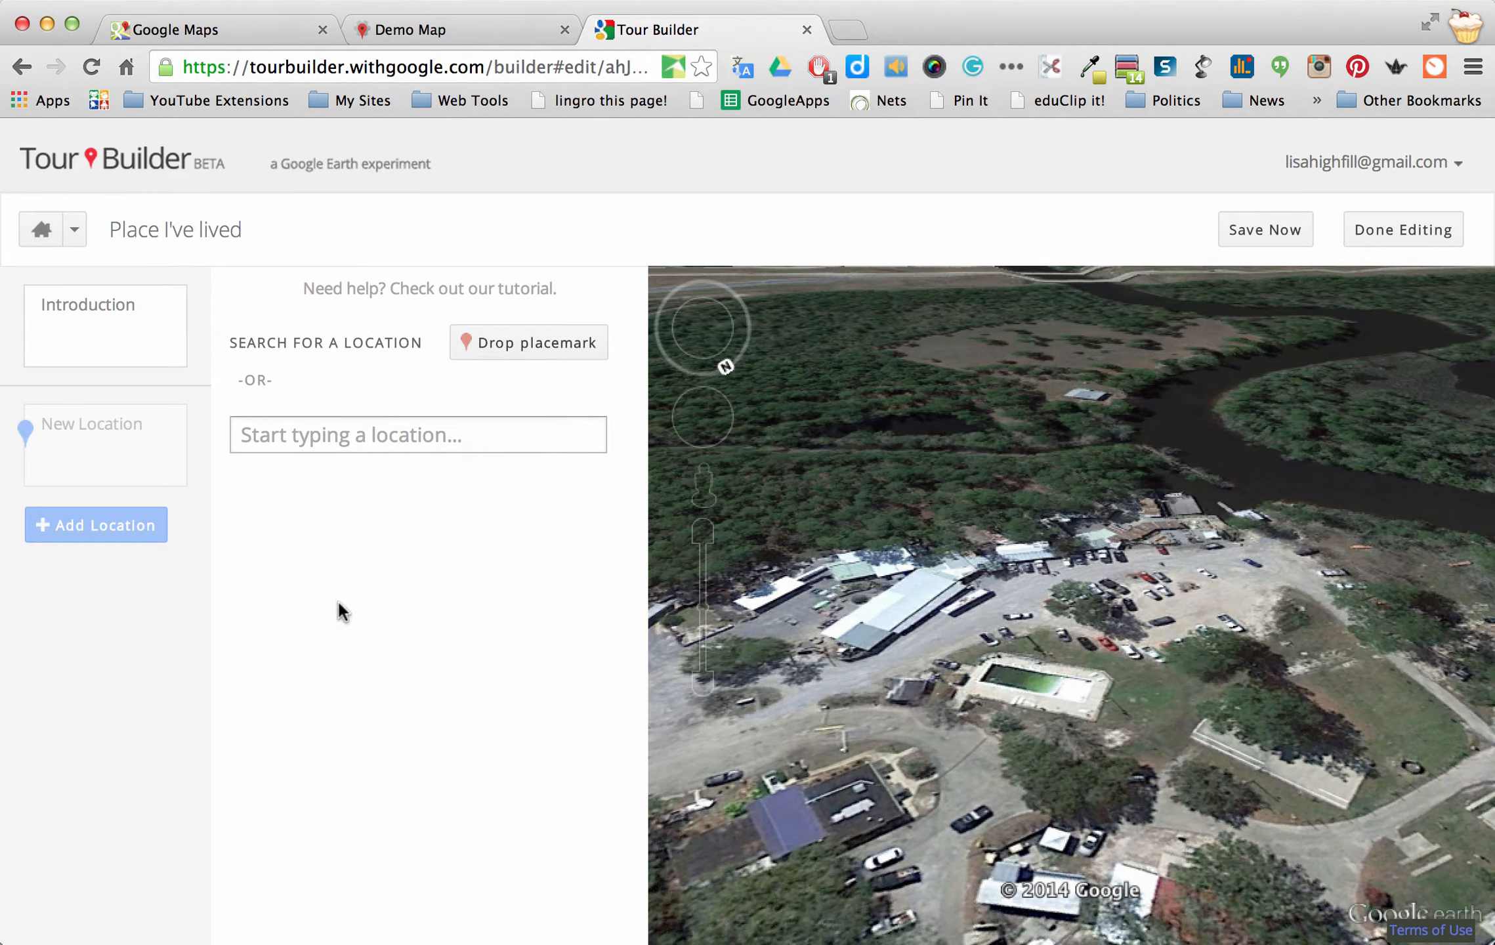
{"action": "left_click", "coordinate": [389, 436]}
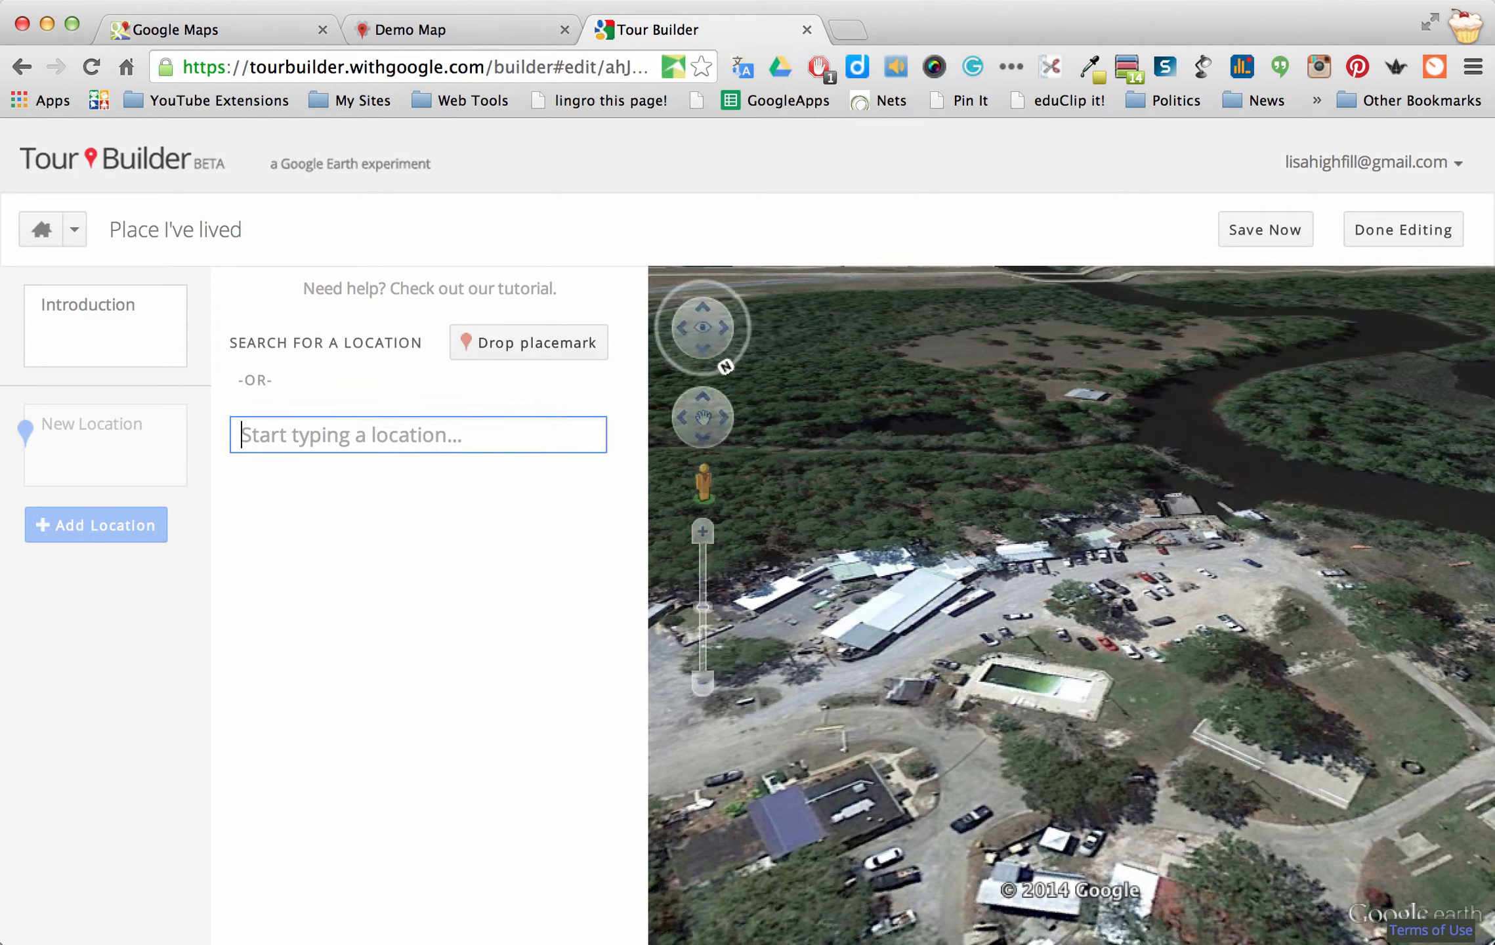
{"action": "type", "text": "Char"}
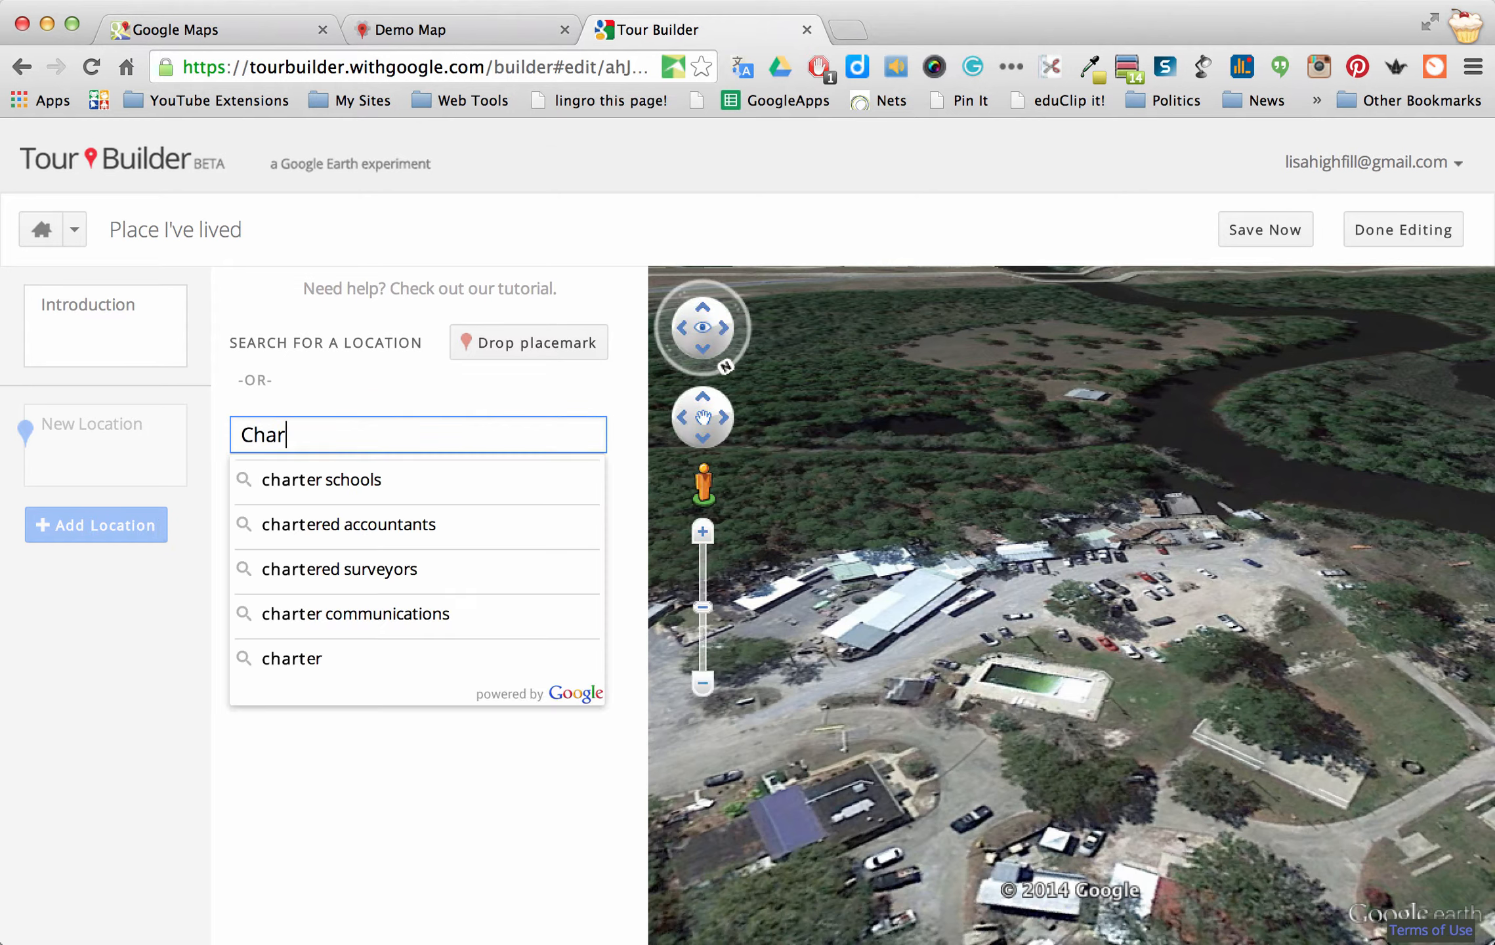
{"action": "type", "text": "tlottevi"}
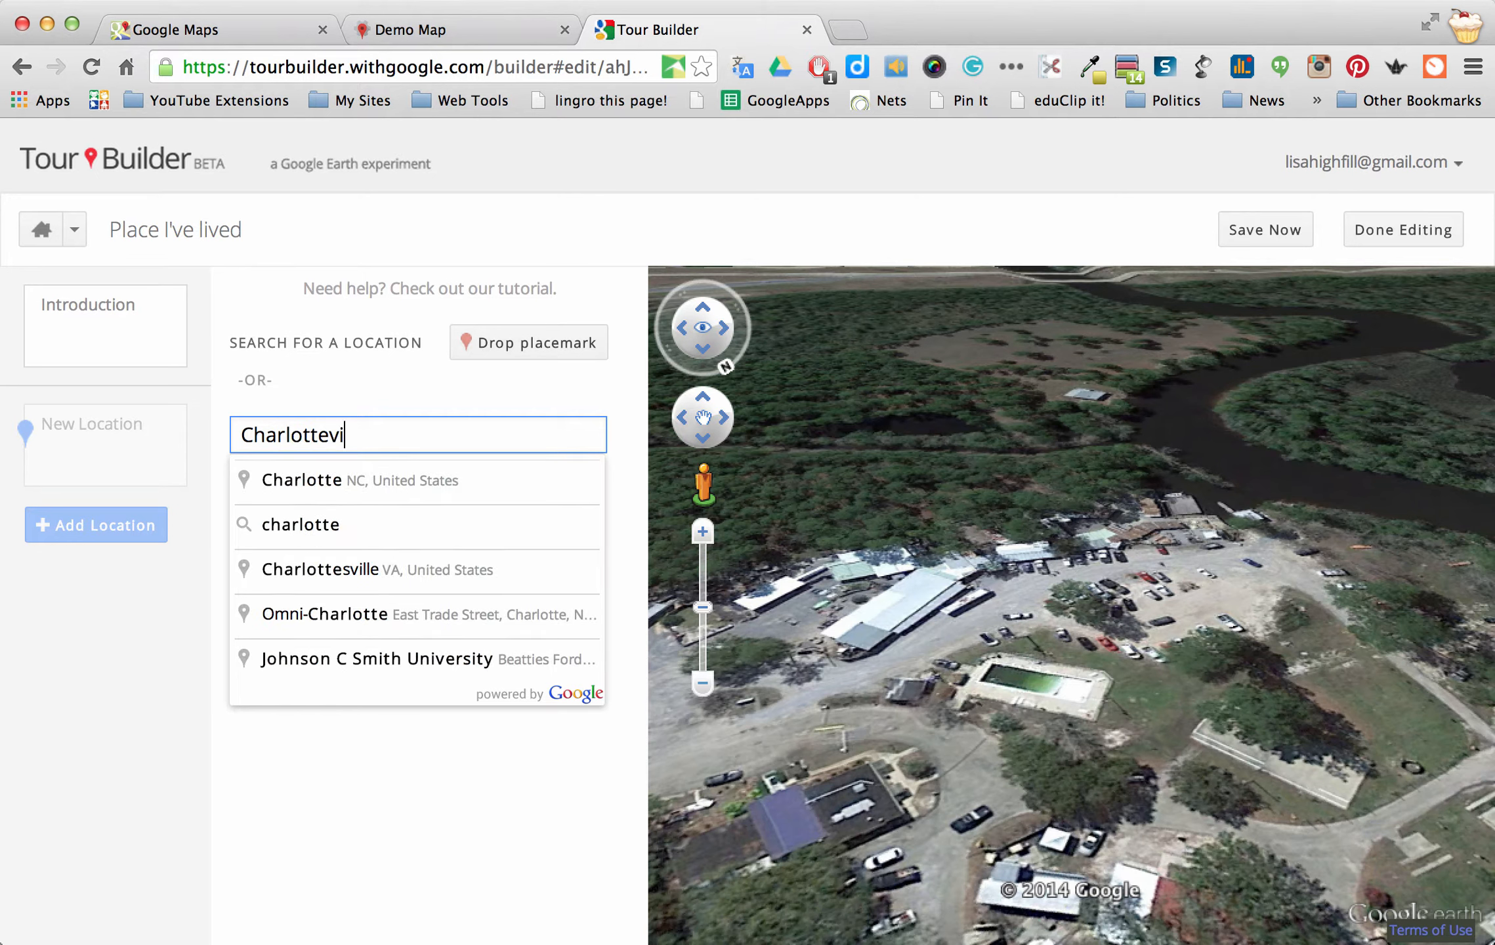
{"action": "type", "text": "lee"}
{"action": "key", "text": "BackSpace"}
{"action": "key", "text": "BackSpace"}
{"action": "key", "text": "BackSpace"}
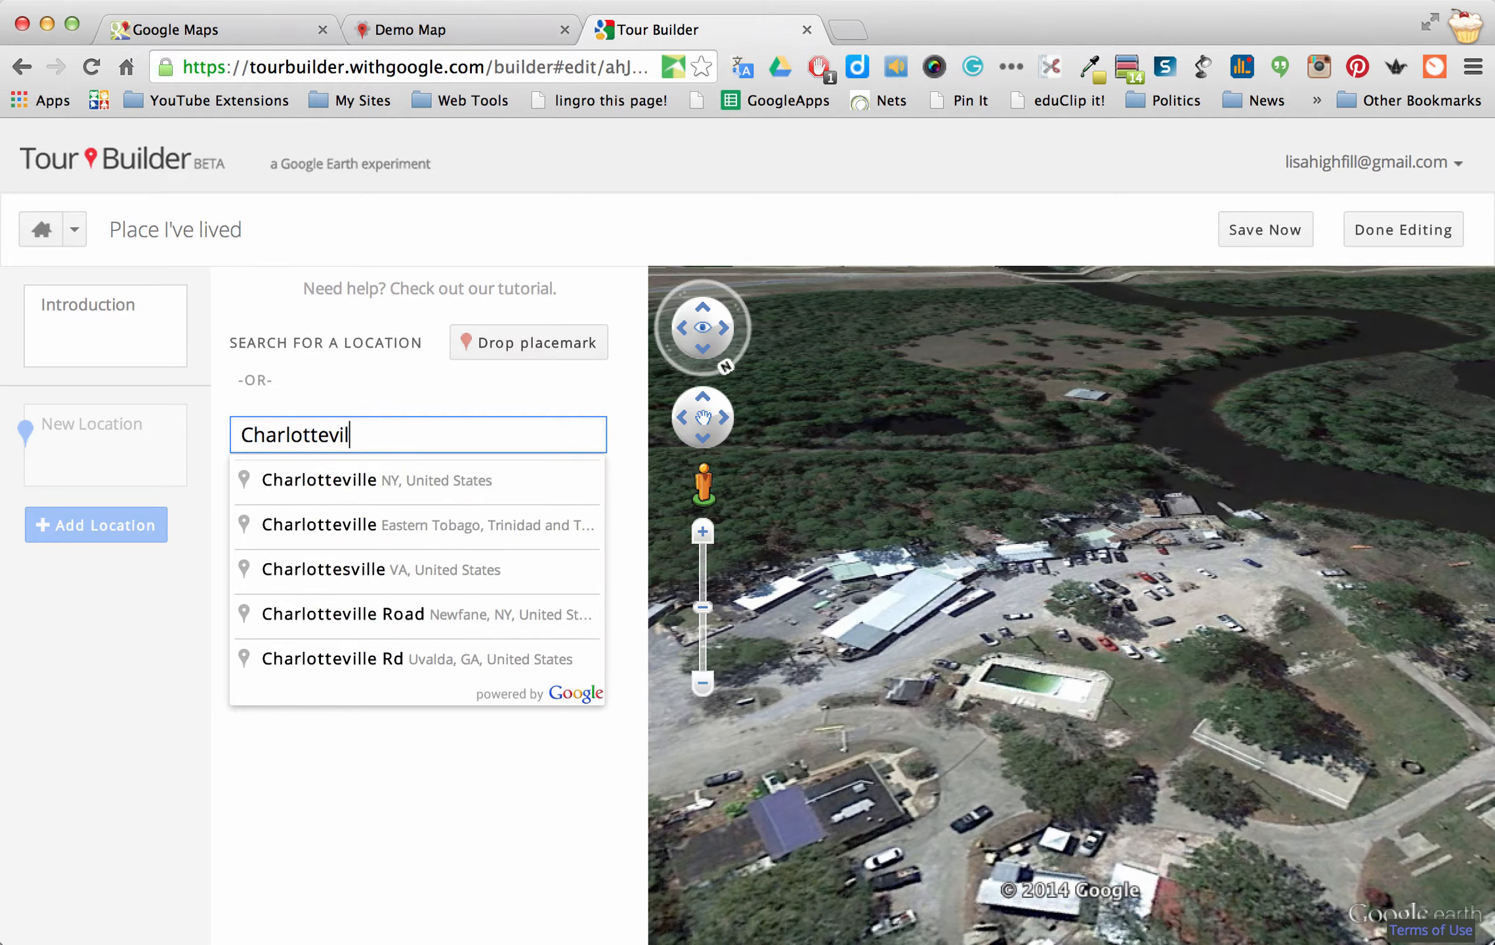
{"action": "type", "text": "le, "}
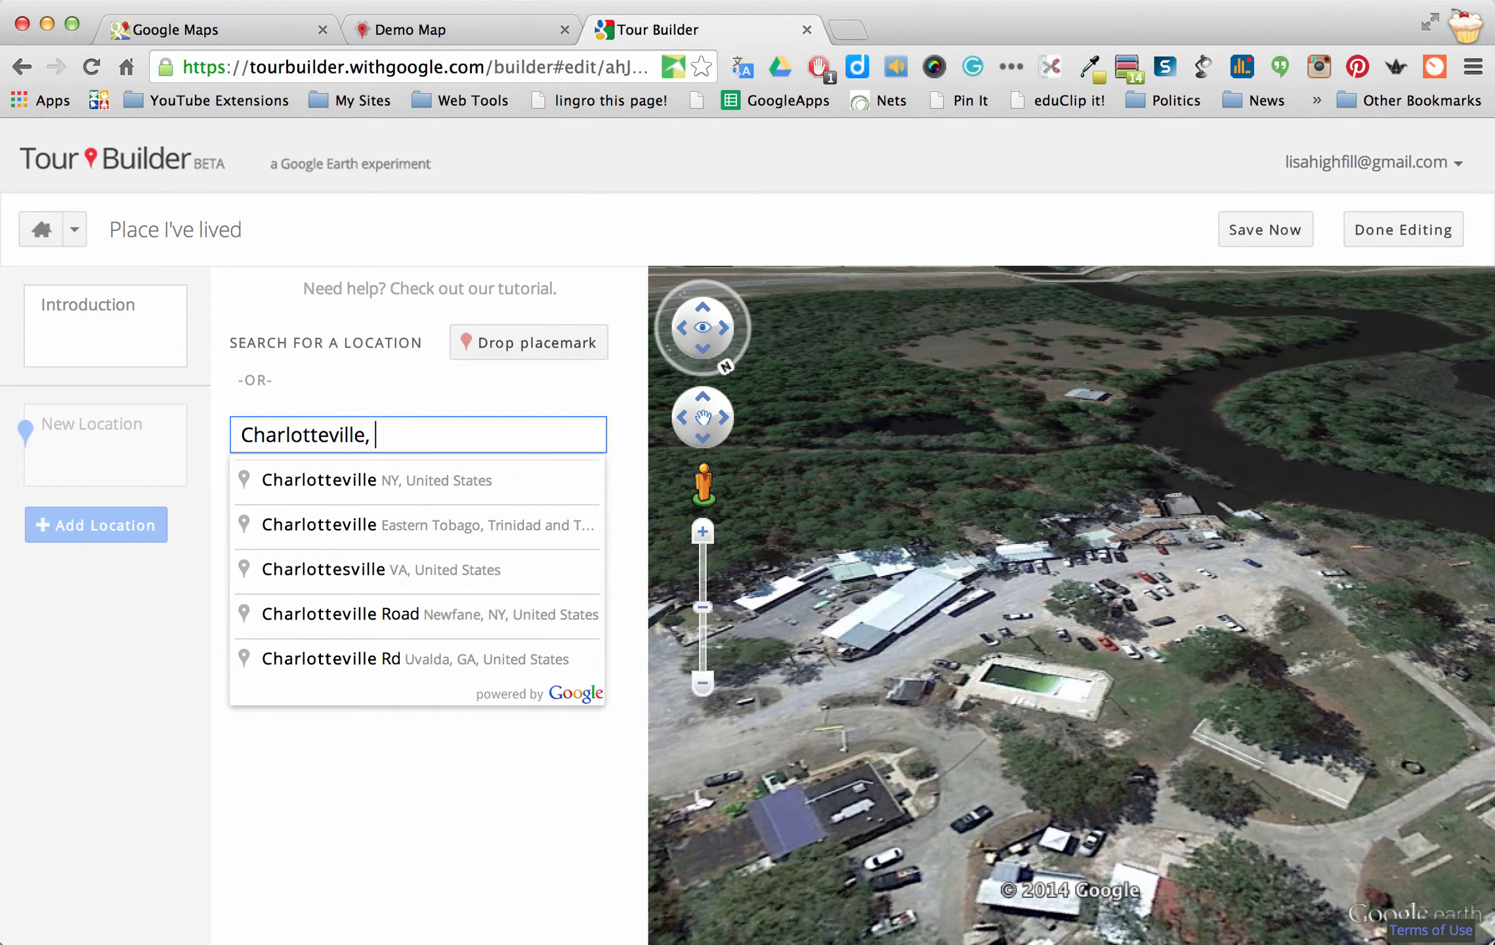
{"action": "type", "text": "Virgin"}
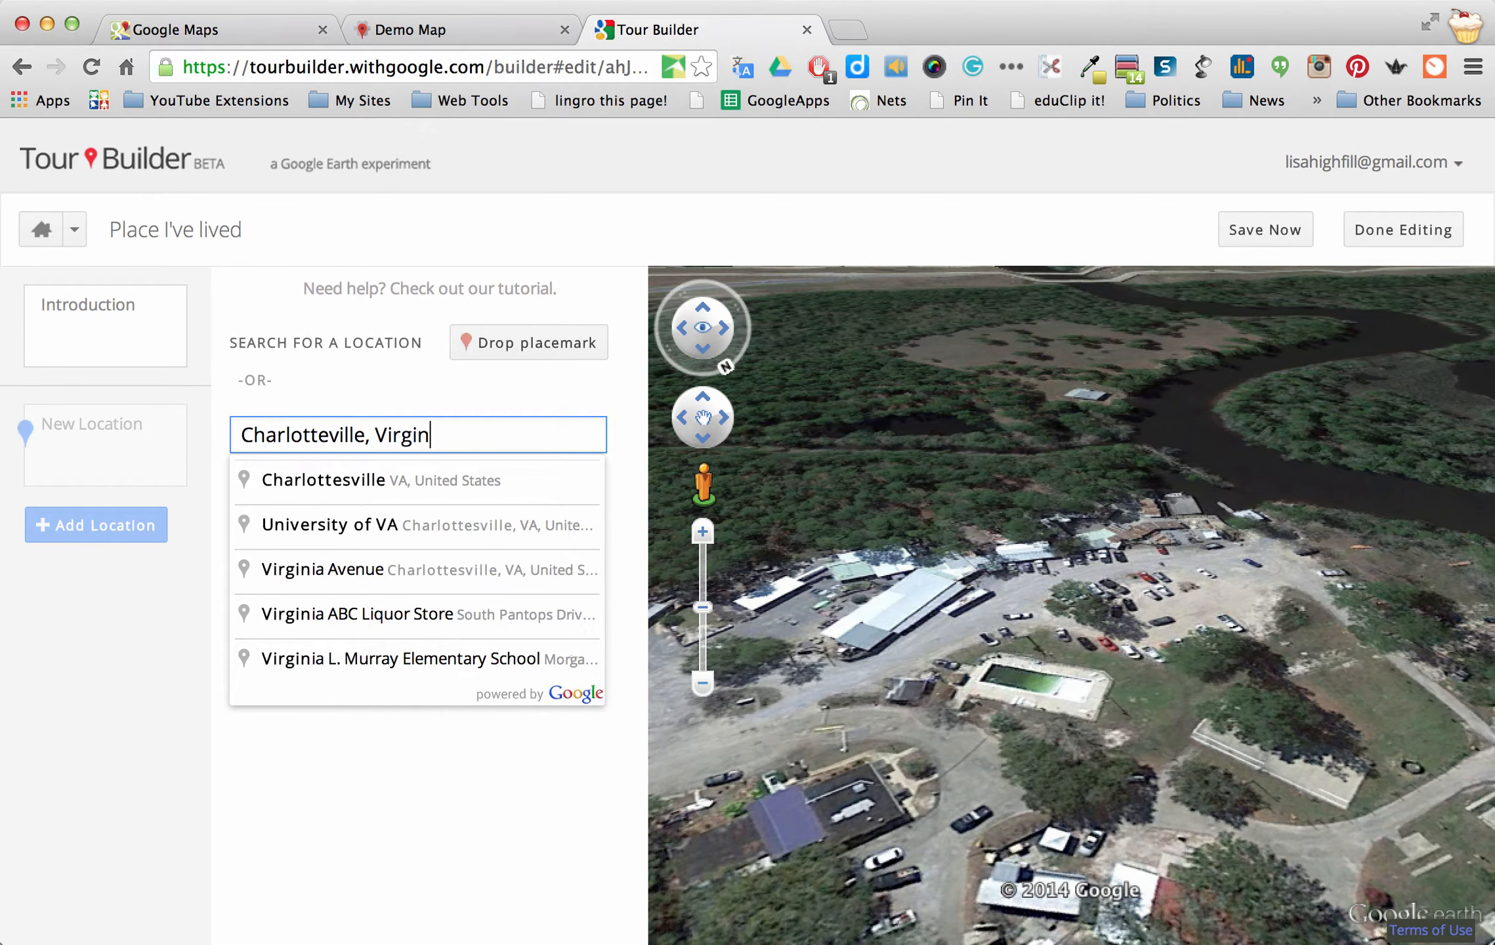
{"action": "type", "text": "ia"}
{"action": "key", "text": "Return"}
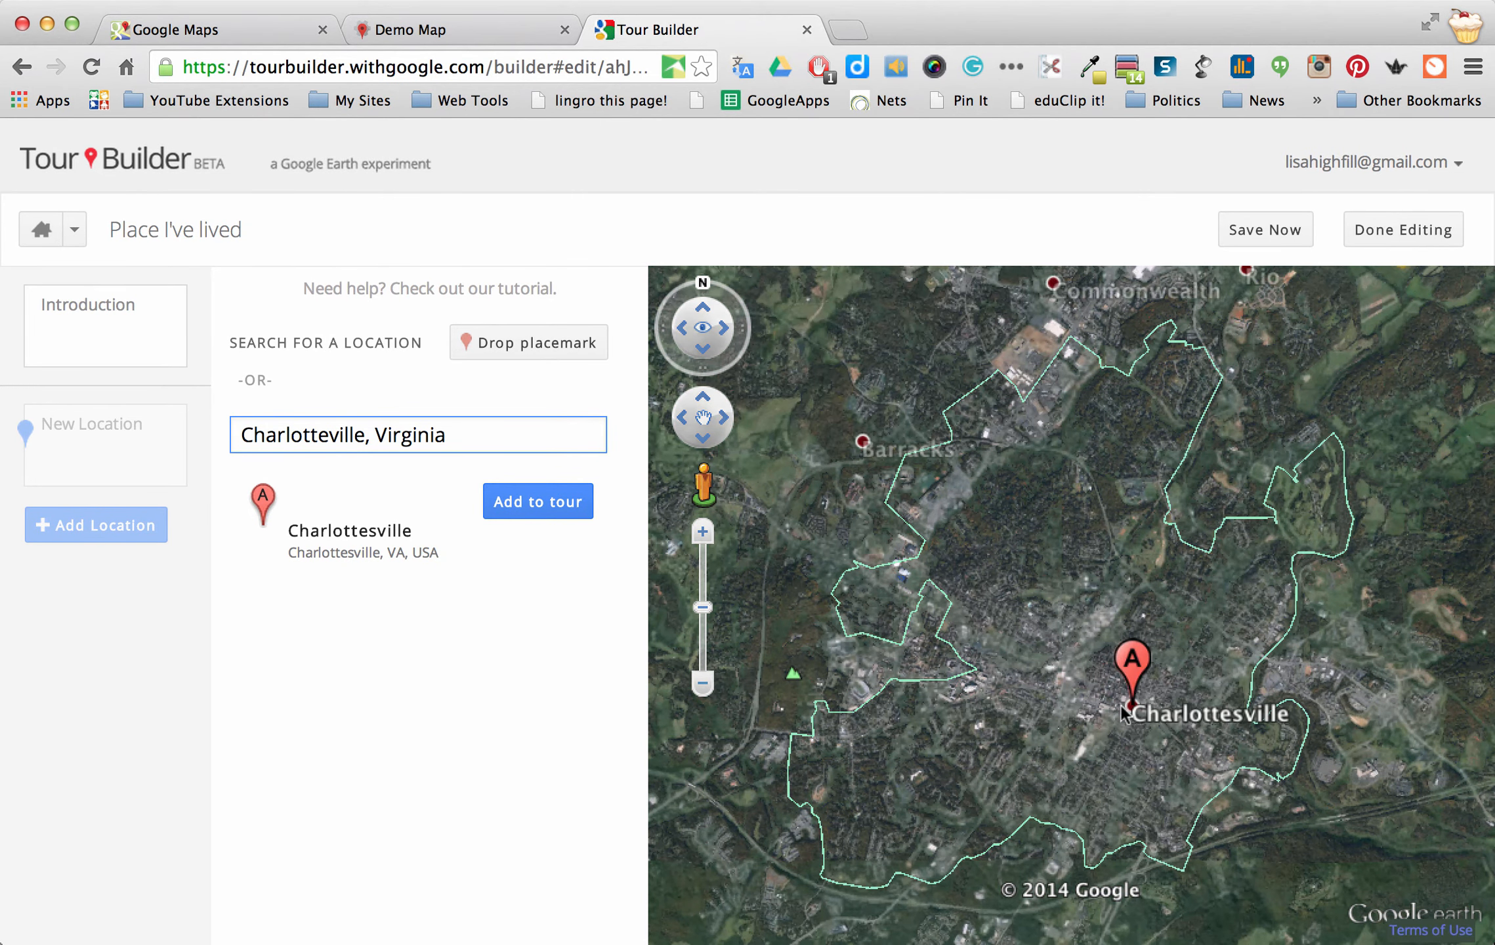
Zoom and pan the map in close on downtown Charlottesville
{"action": "left_click", "coordinate": [1087, 701]}
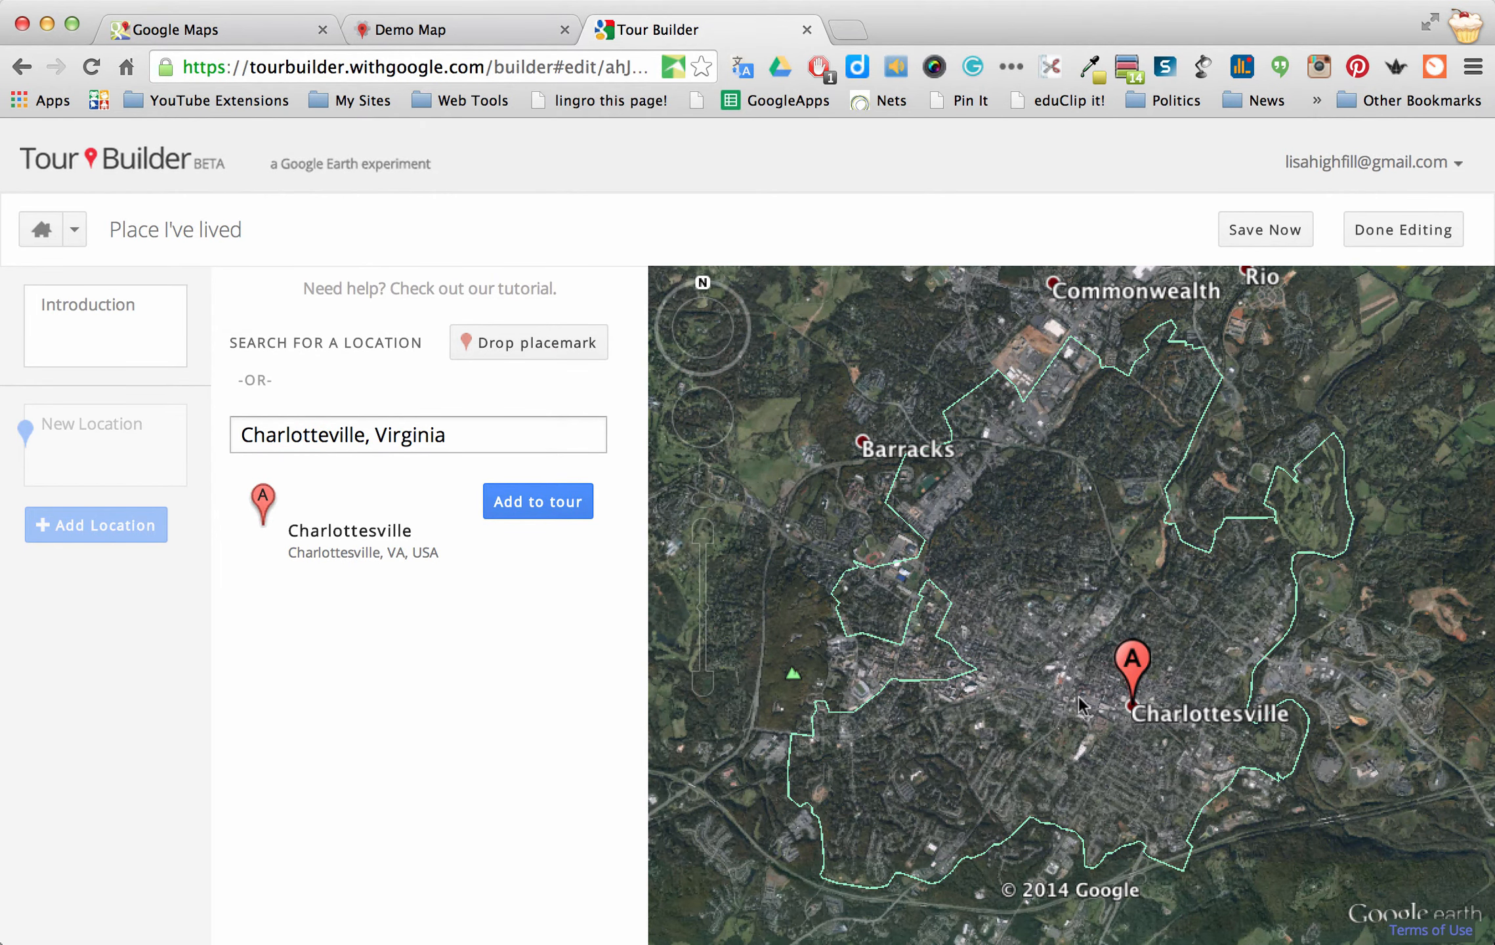
{"action": "scroll", "coordinate": [1079, 696], "scroll_direction": "up", "scroll_amount": 4}
{"action": "scroll", "coordinate": [1110, 705], "scroll_direction": "up", "scroll_amount": 3}
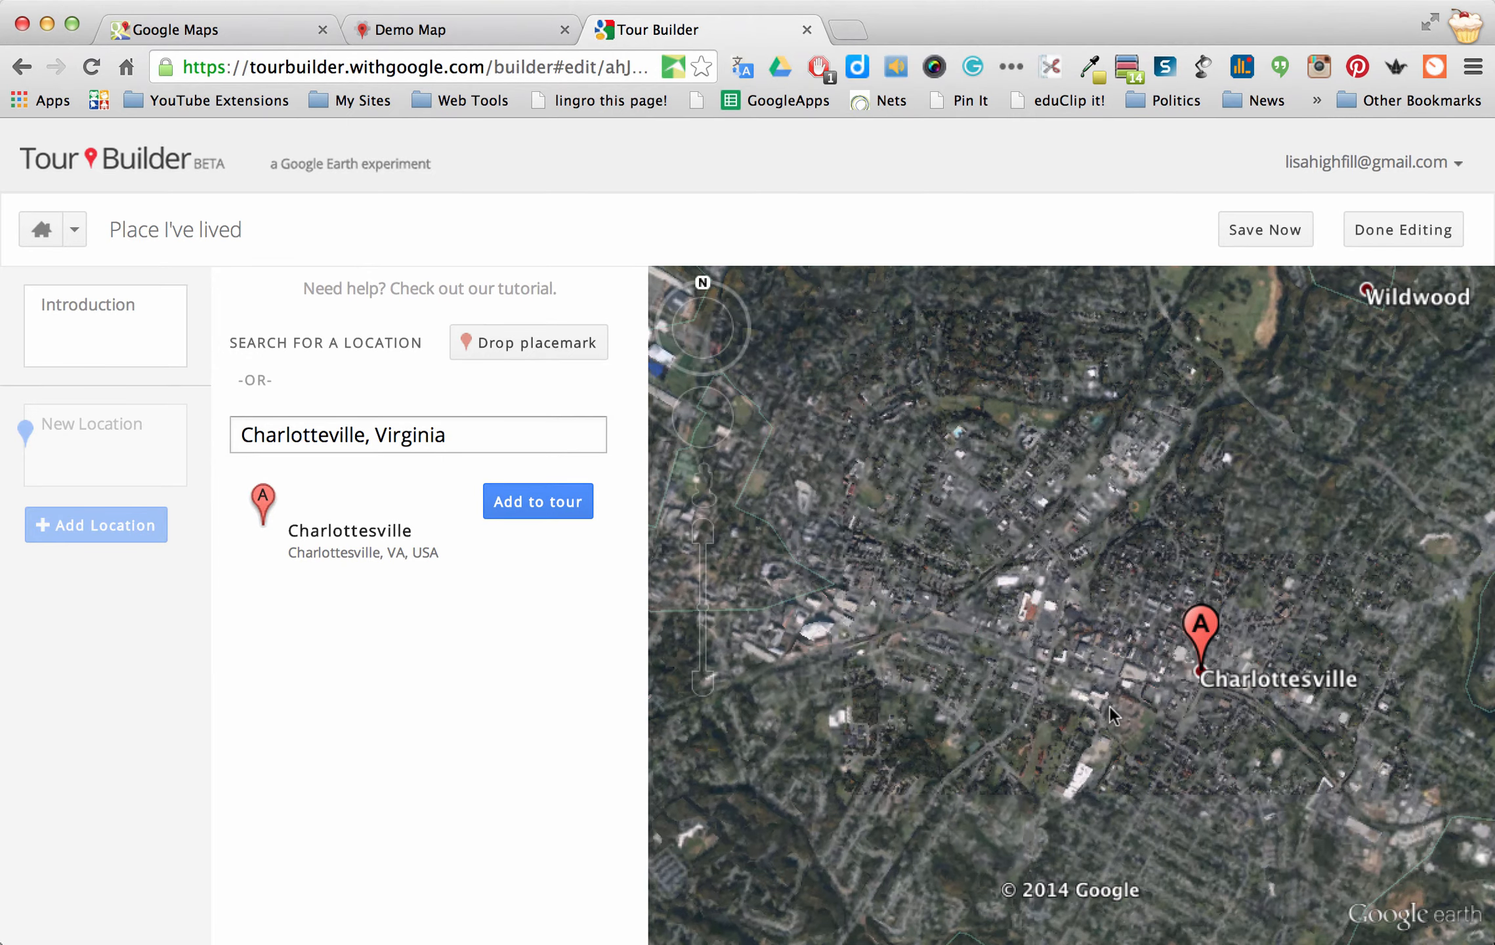
{"action": "scroll", "coordinate": [1110, 706], "scroll_direction": "up", "scroll_amount": 4}
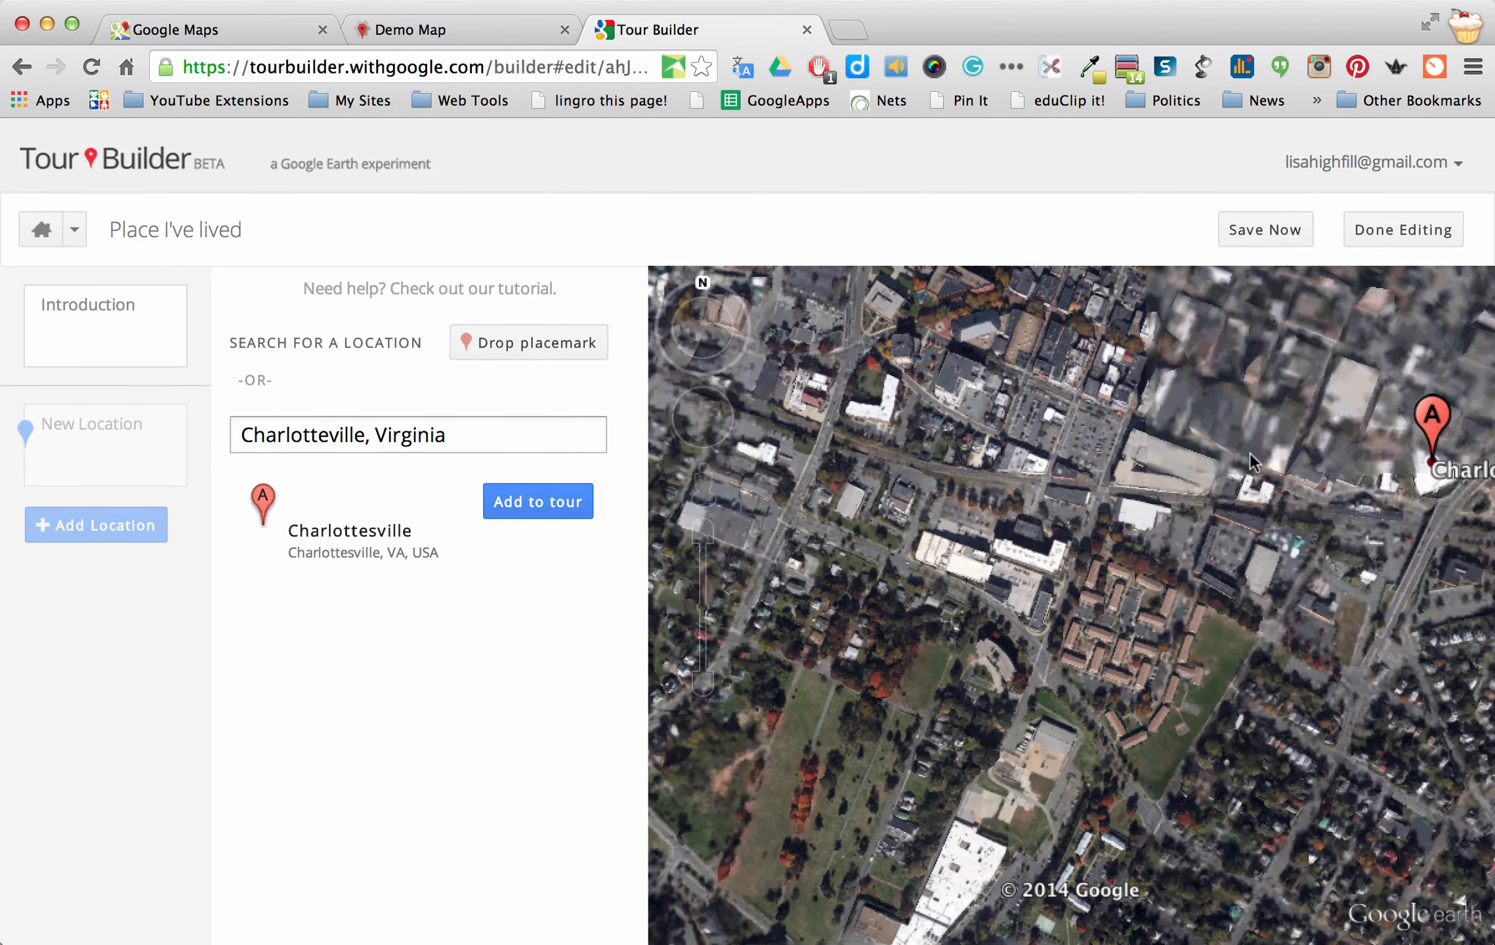
{"action": "left_click_drag", "start_coordinate": [1287, 437], "coordinate": [1026, 494]}
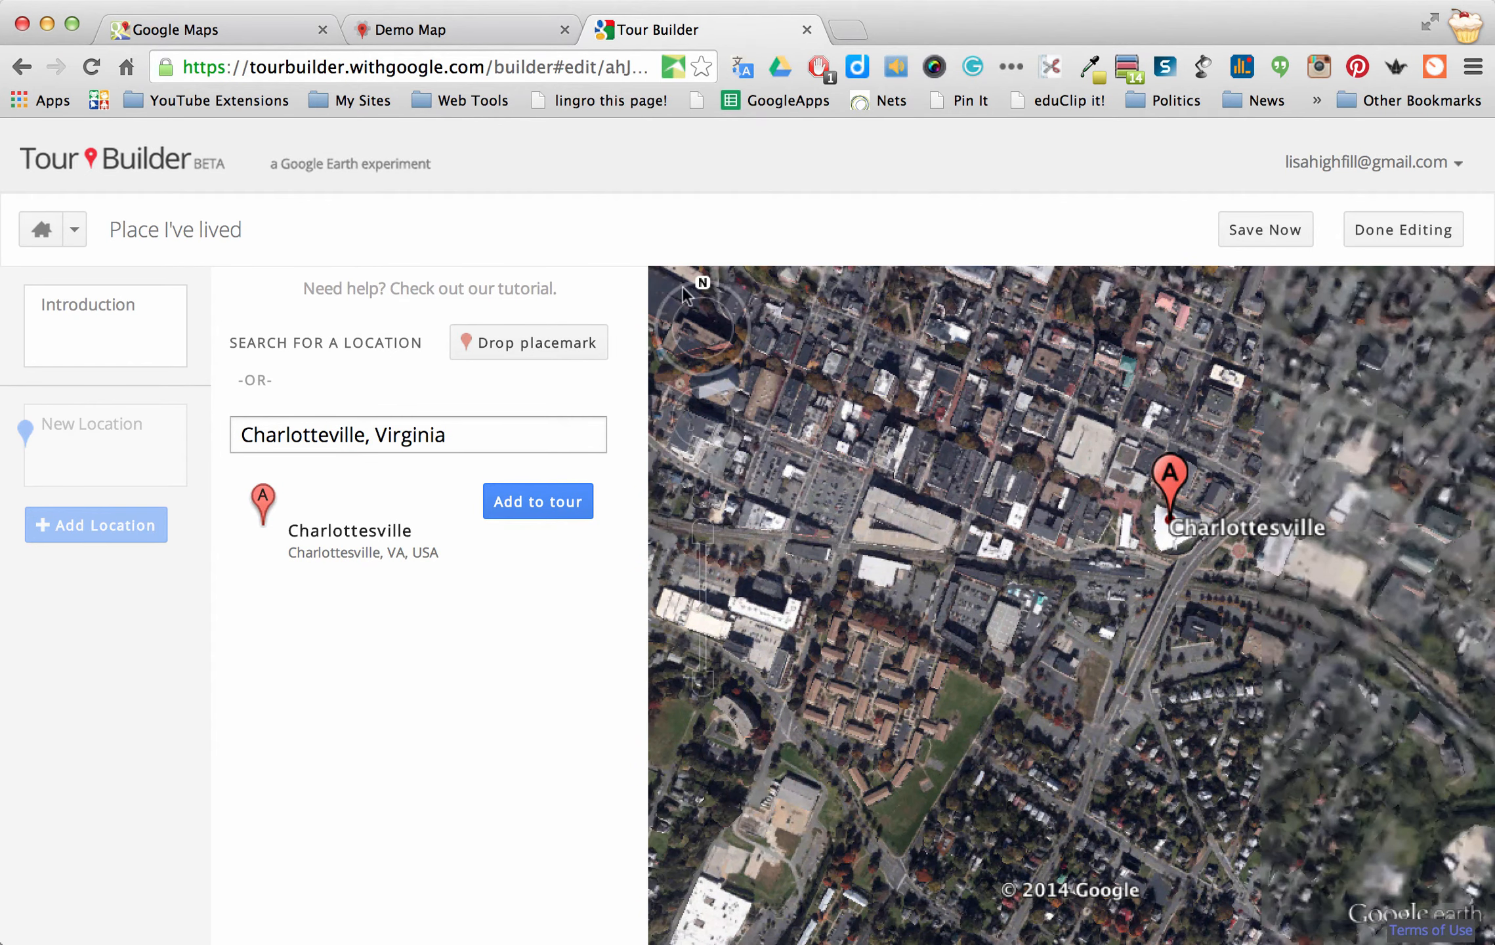
Change the location search to the University of VA suggestion
{"action": "left_click", "coordinate": [240, 436]}
{"action": "type", "text": "Univer"}
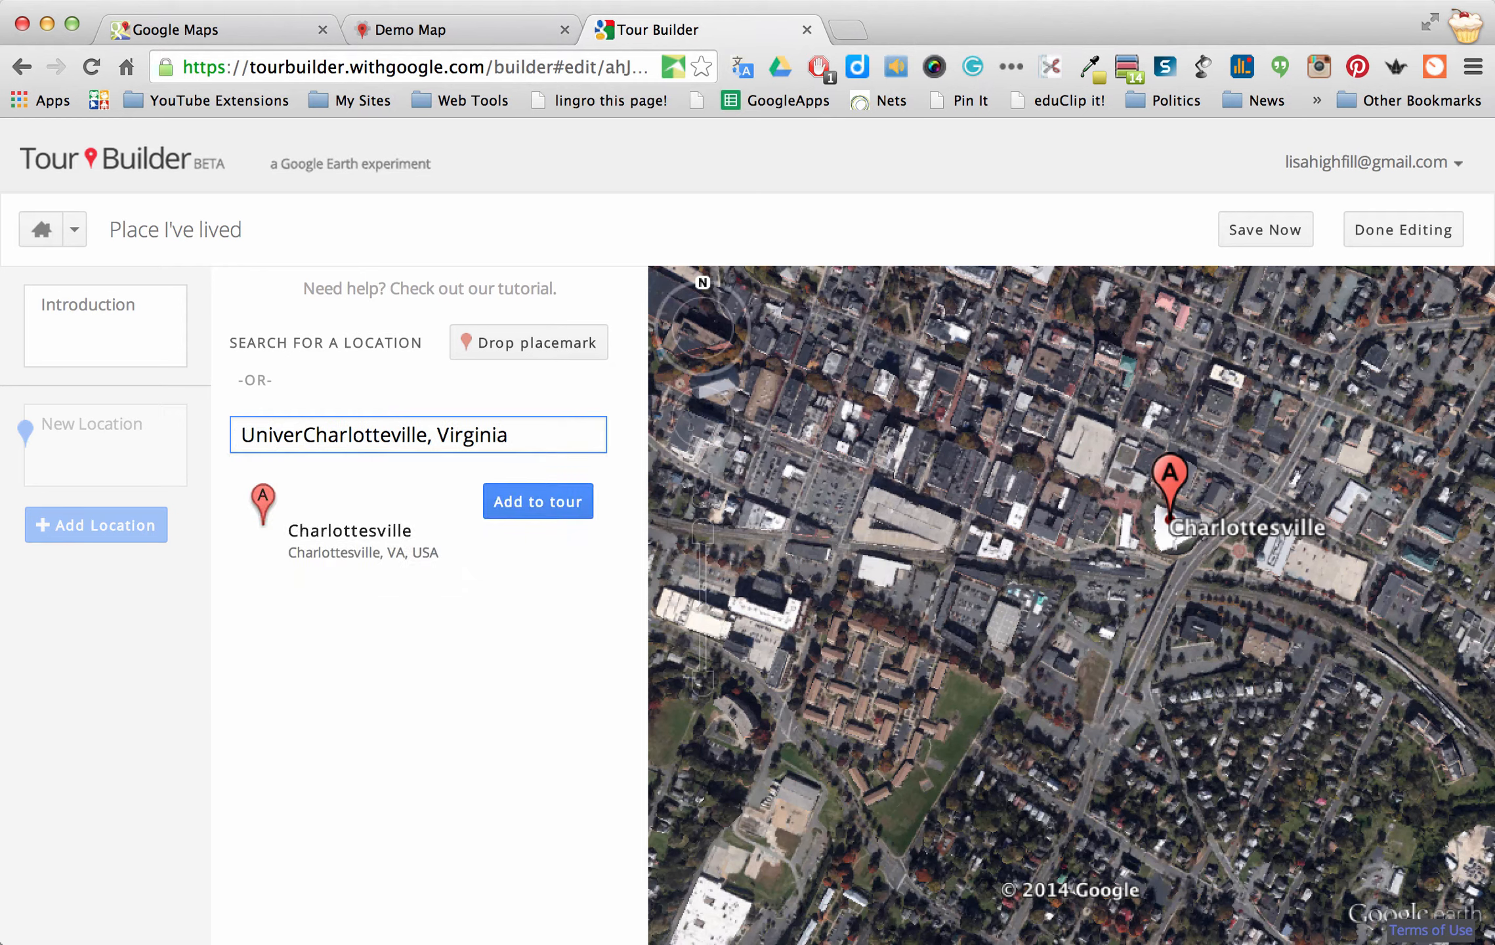
{"action": "double_click", "coordinate": [304, 434]}
{"action": "left_click", "coordinate": [304, 435]}
{"action": "type", "text": "sity"}
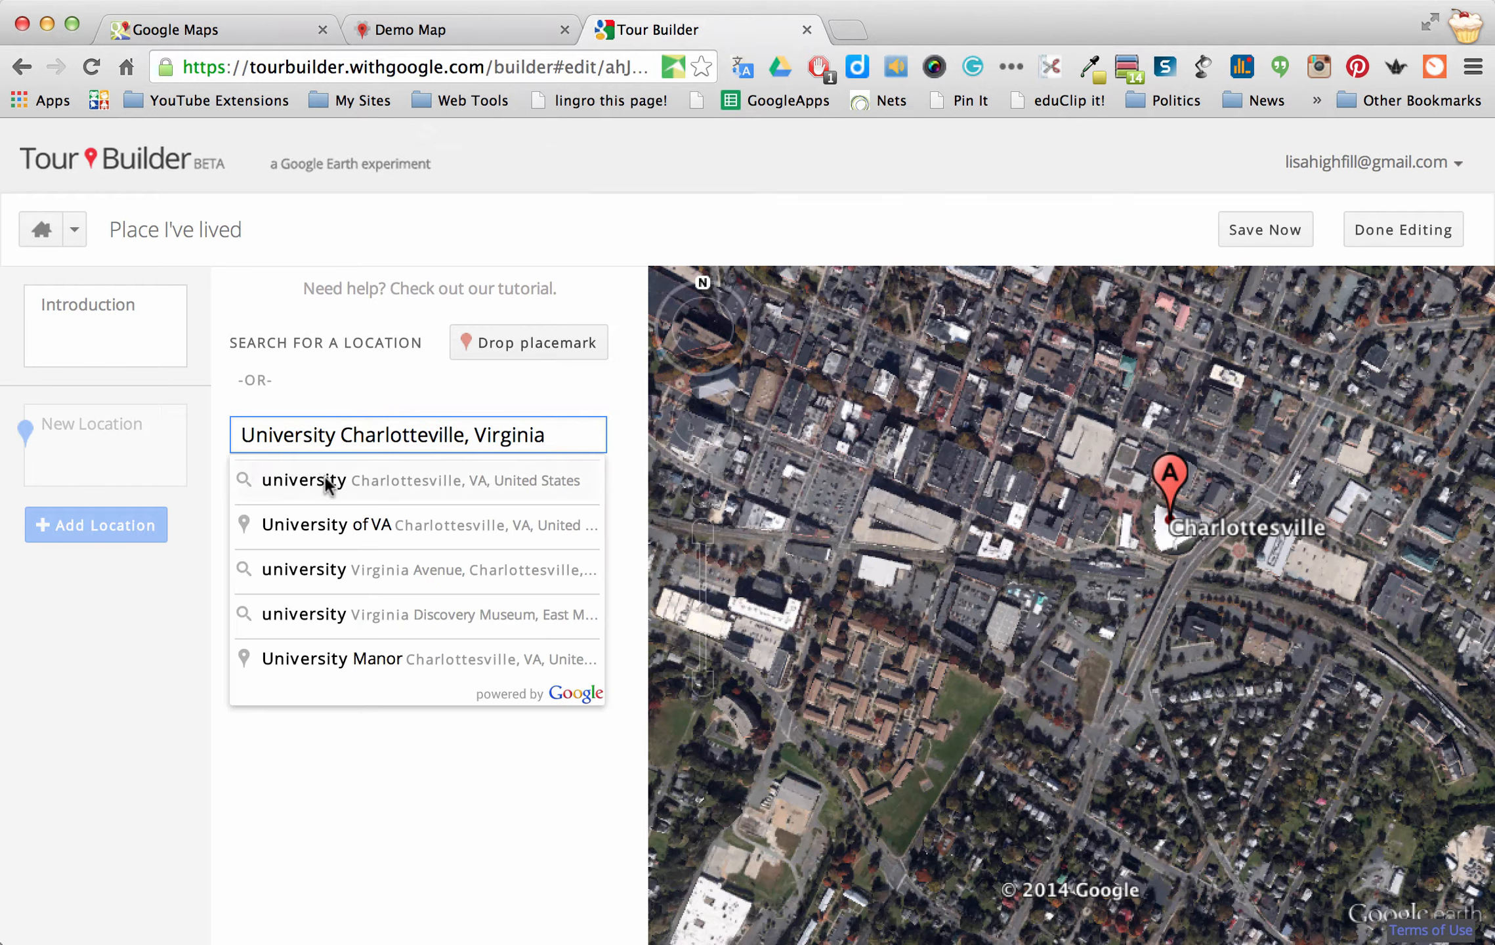
{"action": "left_click", "coordinate": [358, 527]}
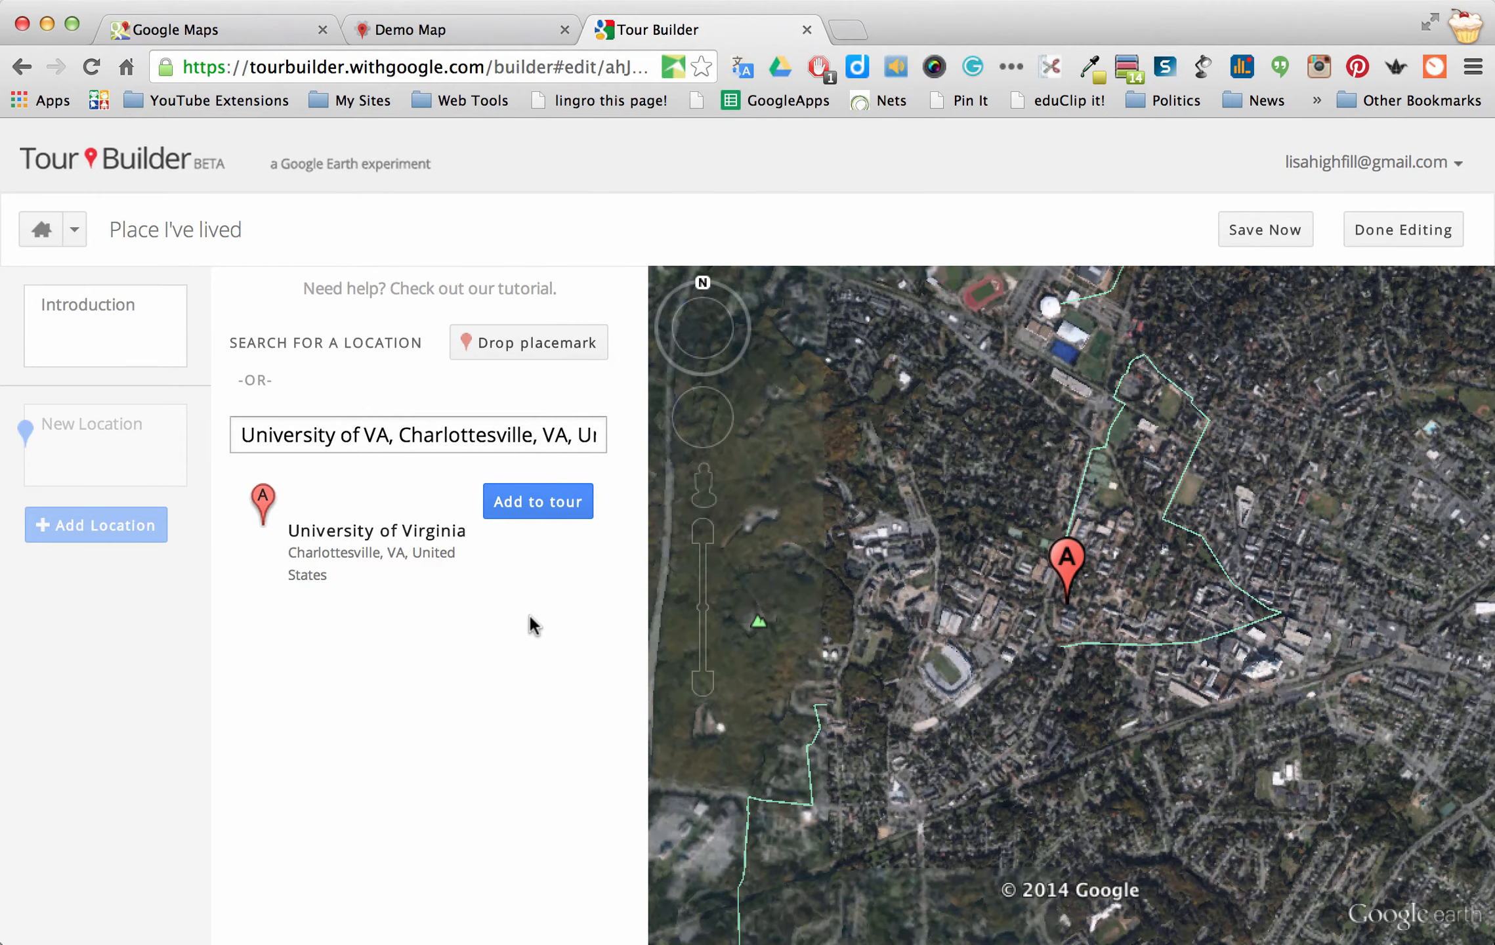
Zoom in twice on campus and enter Street View on McCormick Rd
{"action": "left_click", "coordinate": [703, 531]}
{"action": "left_click", "coordinate": [703, 532]}
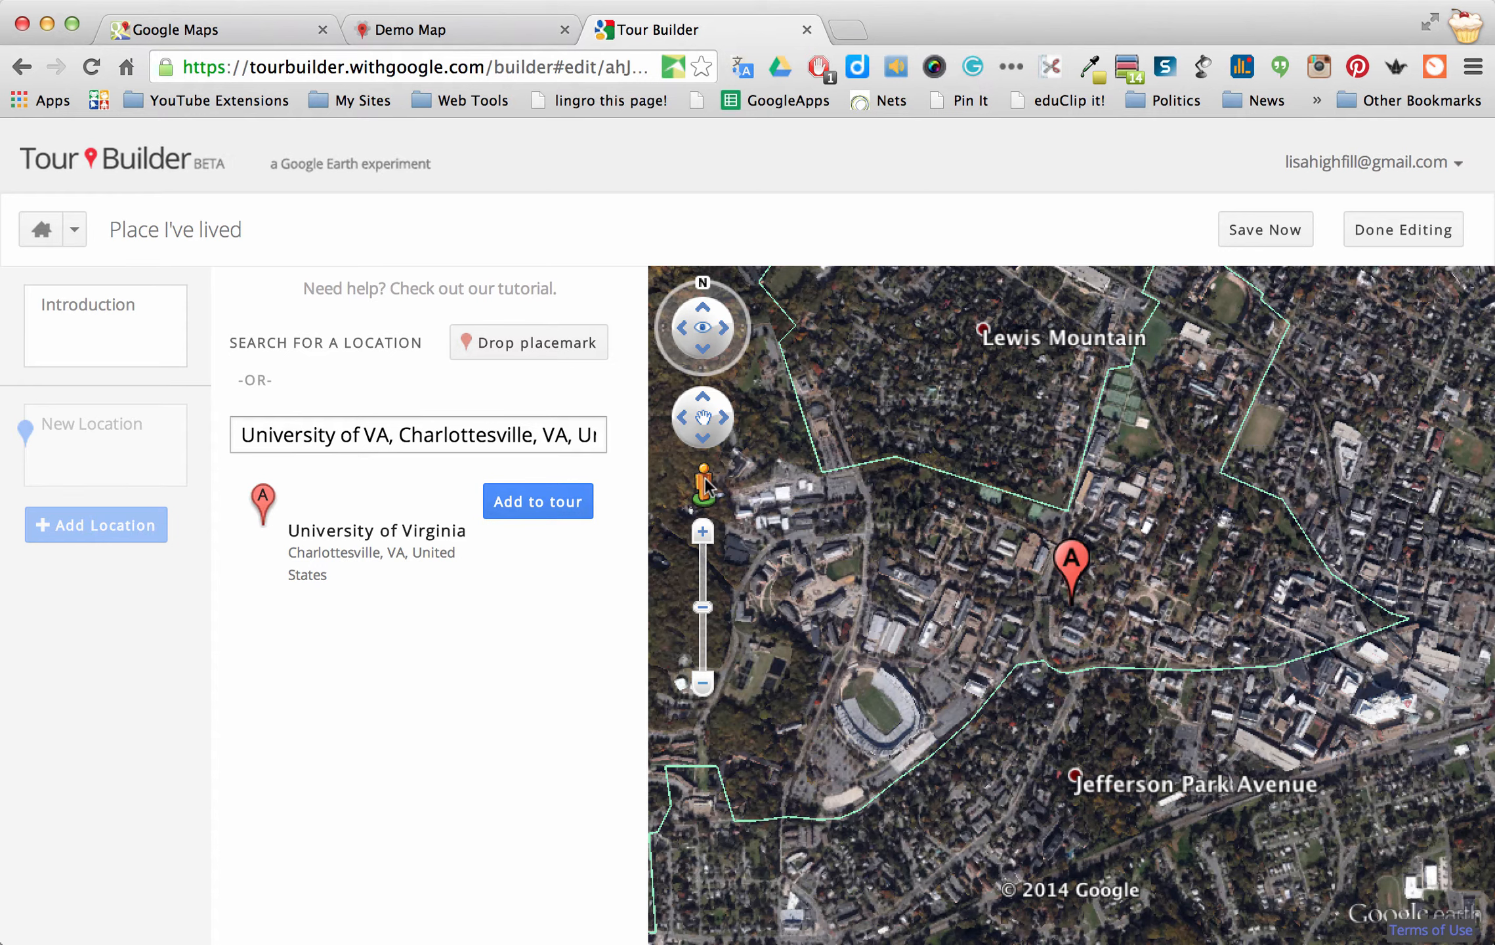
{"action": "mouse_move", "coordinate": [883, 528]}
{"action": "left_mouse_down"}
{"action": "mouse_move", "coordinate": [1037, 567]}
{"action": "mouse_move", "coordinate": [1049, 555]}
{"action": "left_mouse_up"}
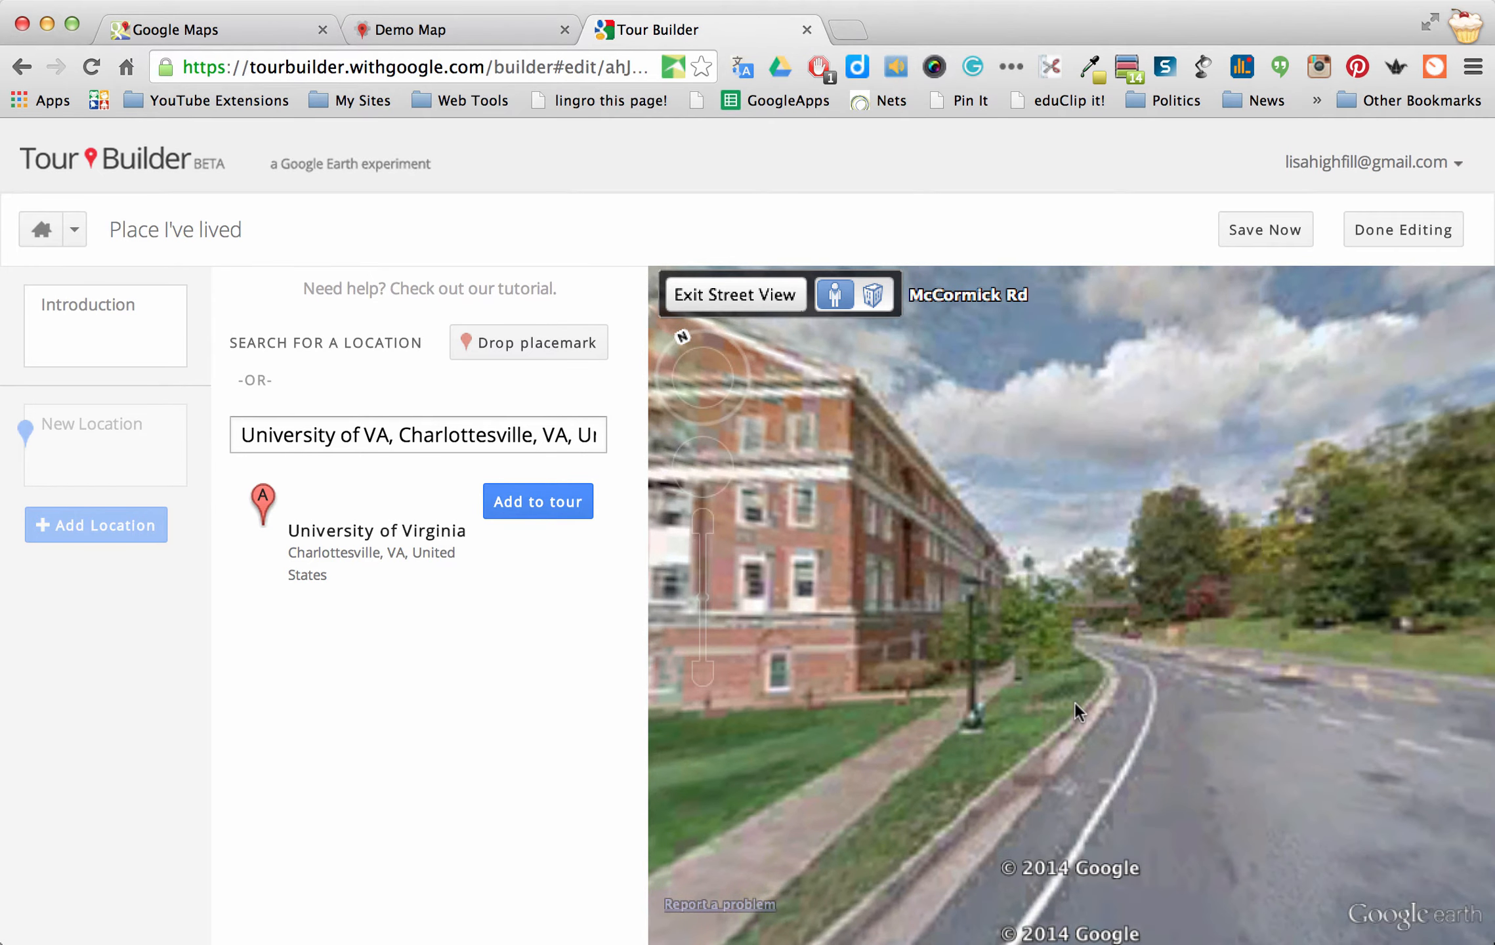
Walk down McCormick Rd past the buses to a viewpoint facing the brick building
{"action": "left_click", "coordinate": [1176, 619]}
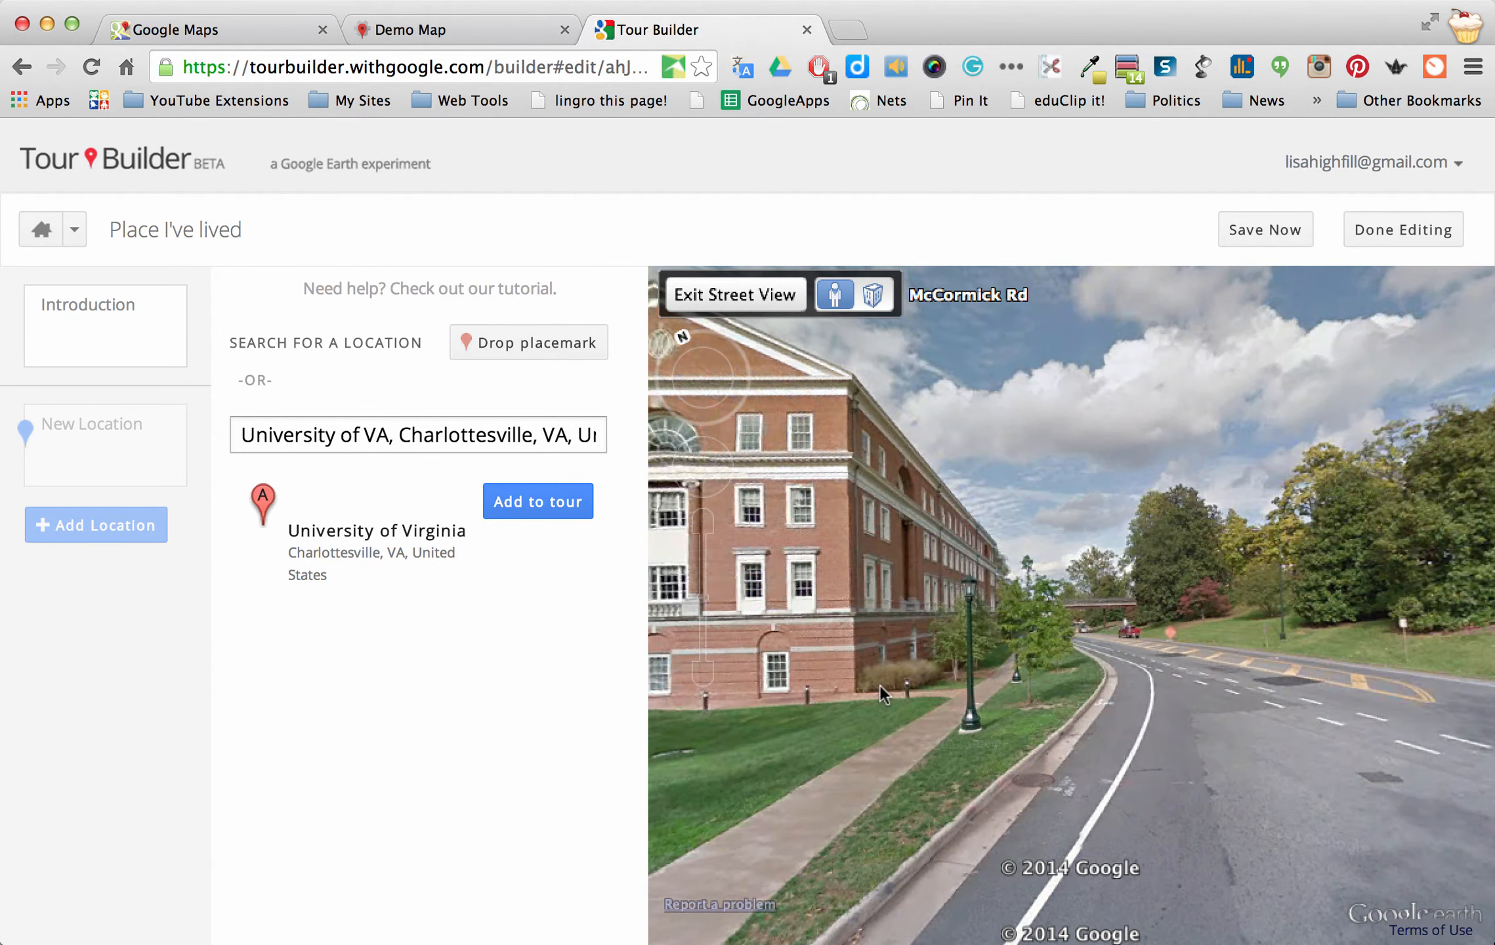
{"action": "left_click", "coordinate": [1382, 614]}
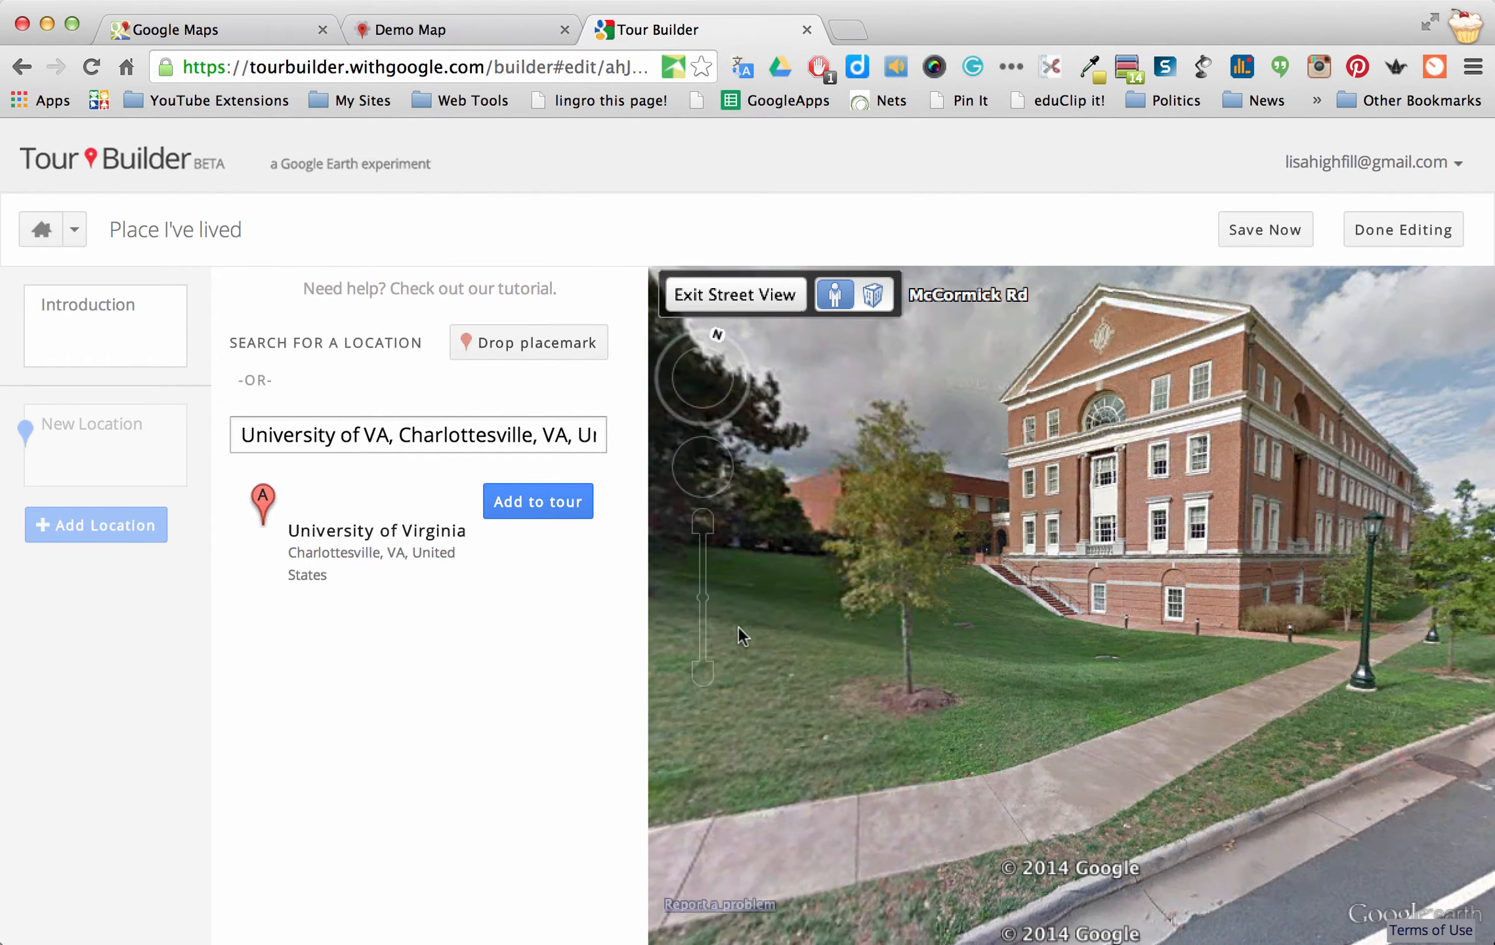
{"action": "left_click", "coordinate": [1287, 614]}
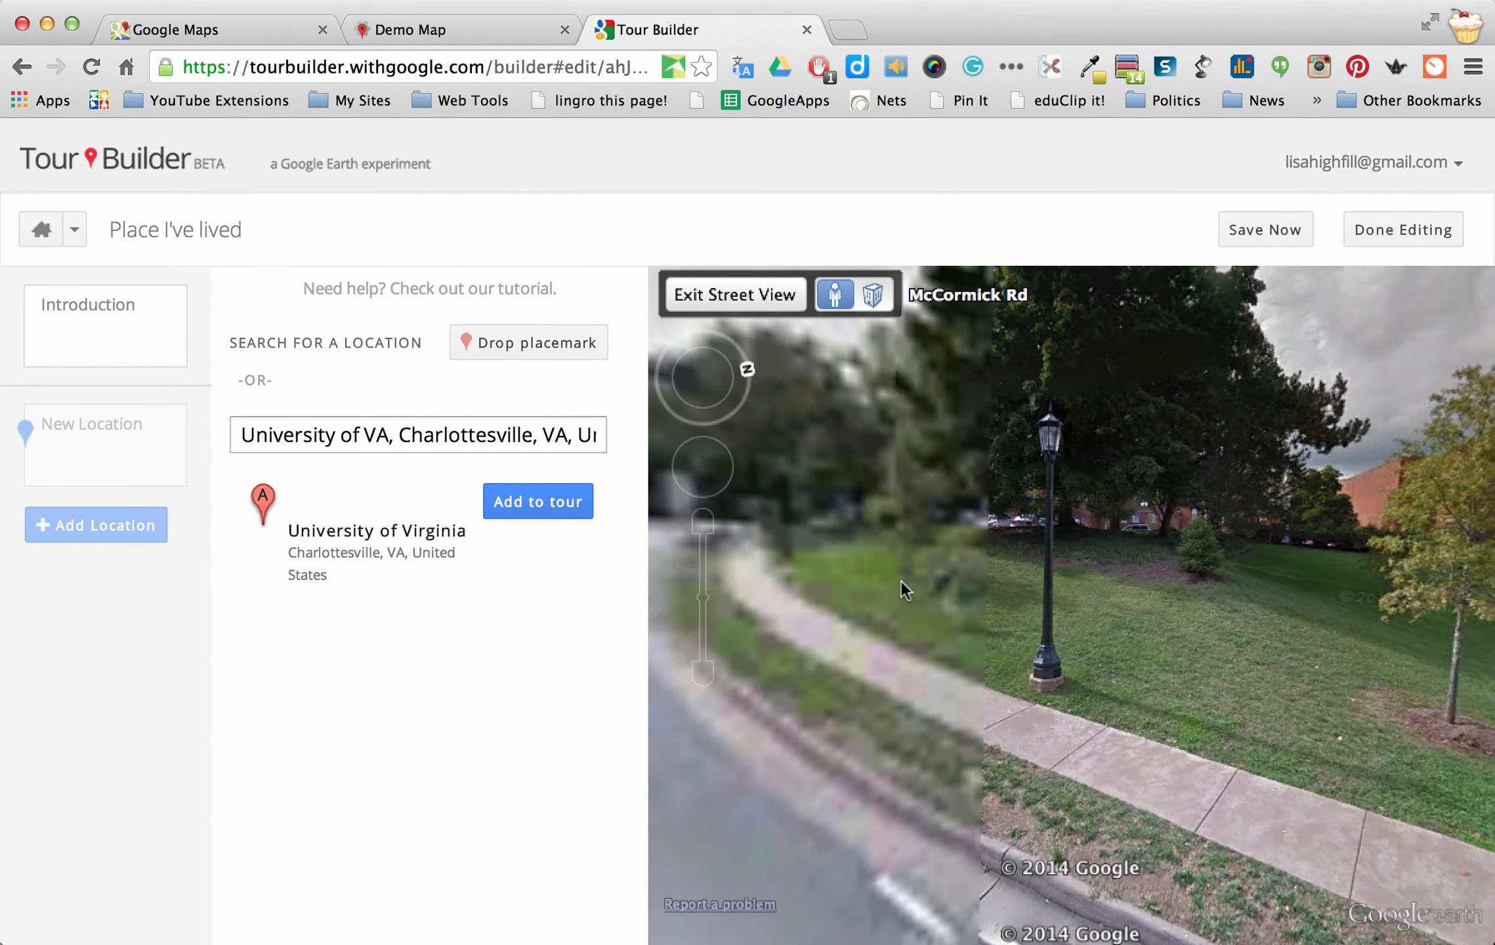
{"action": "left_click", "coordinate": [1332, 591]}
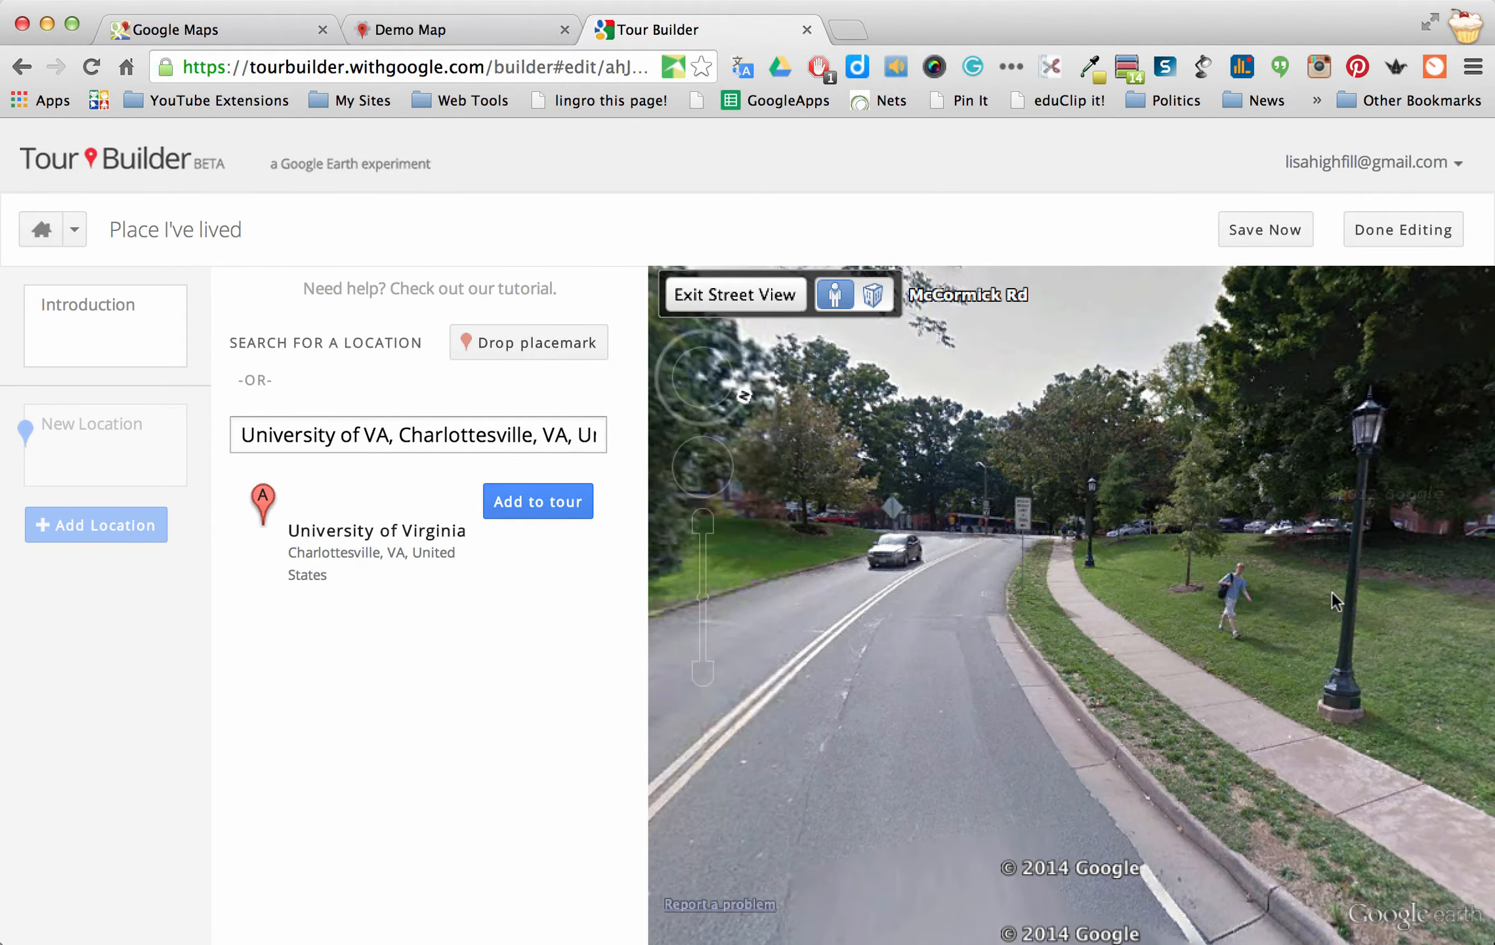
{"action": "left_click", "coordinate": [979, 547]}
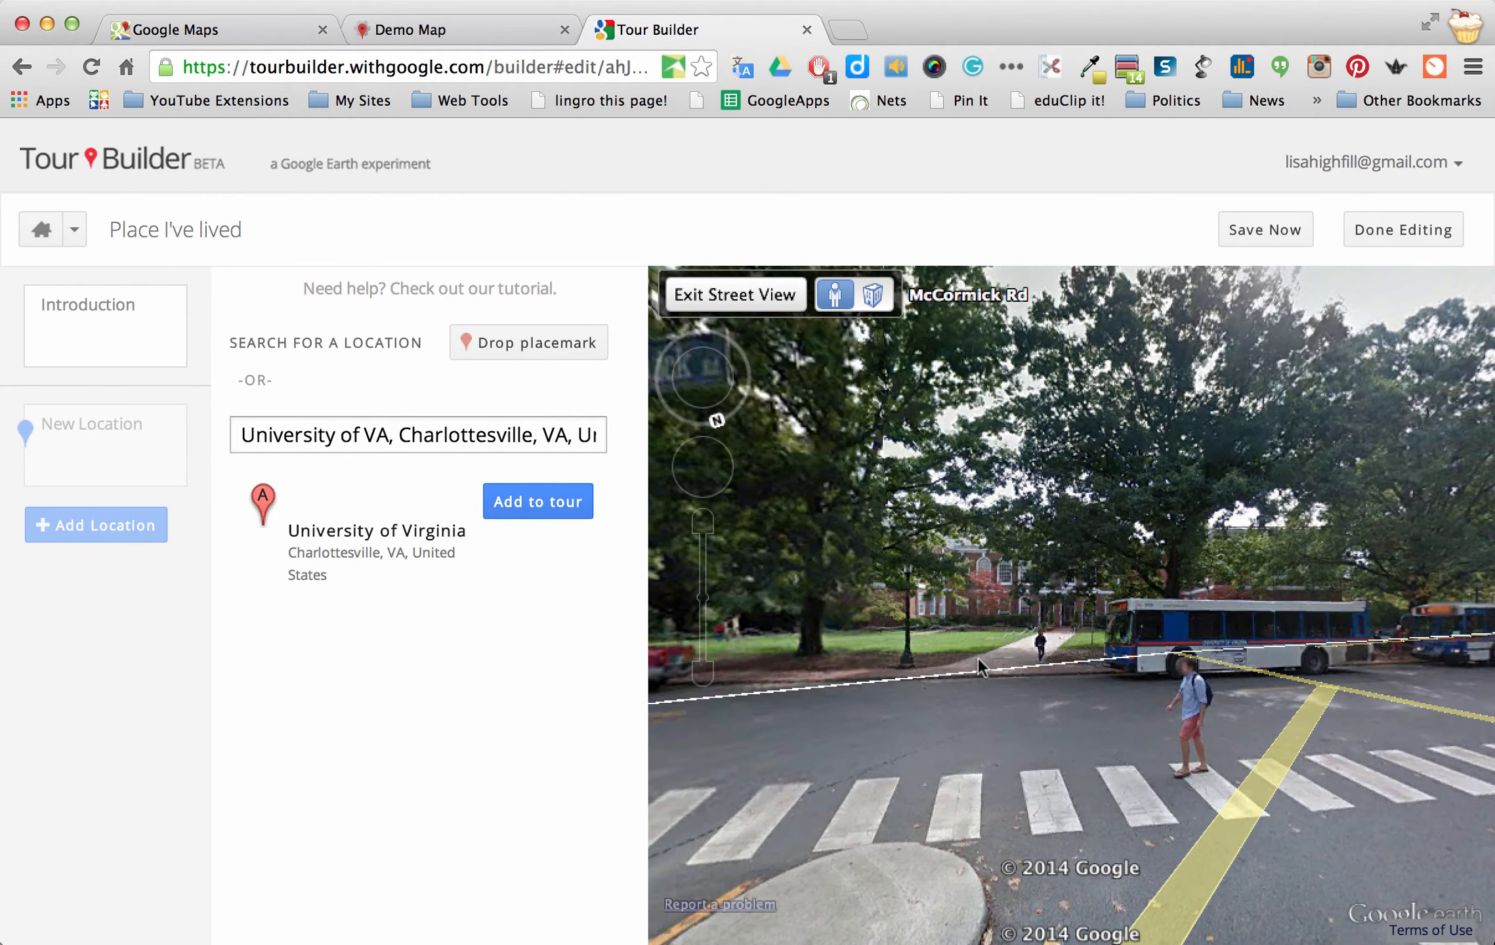
{"action": "left_click", "coordinate": [945, 659]}
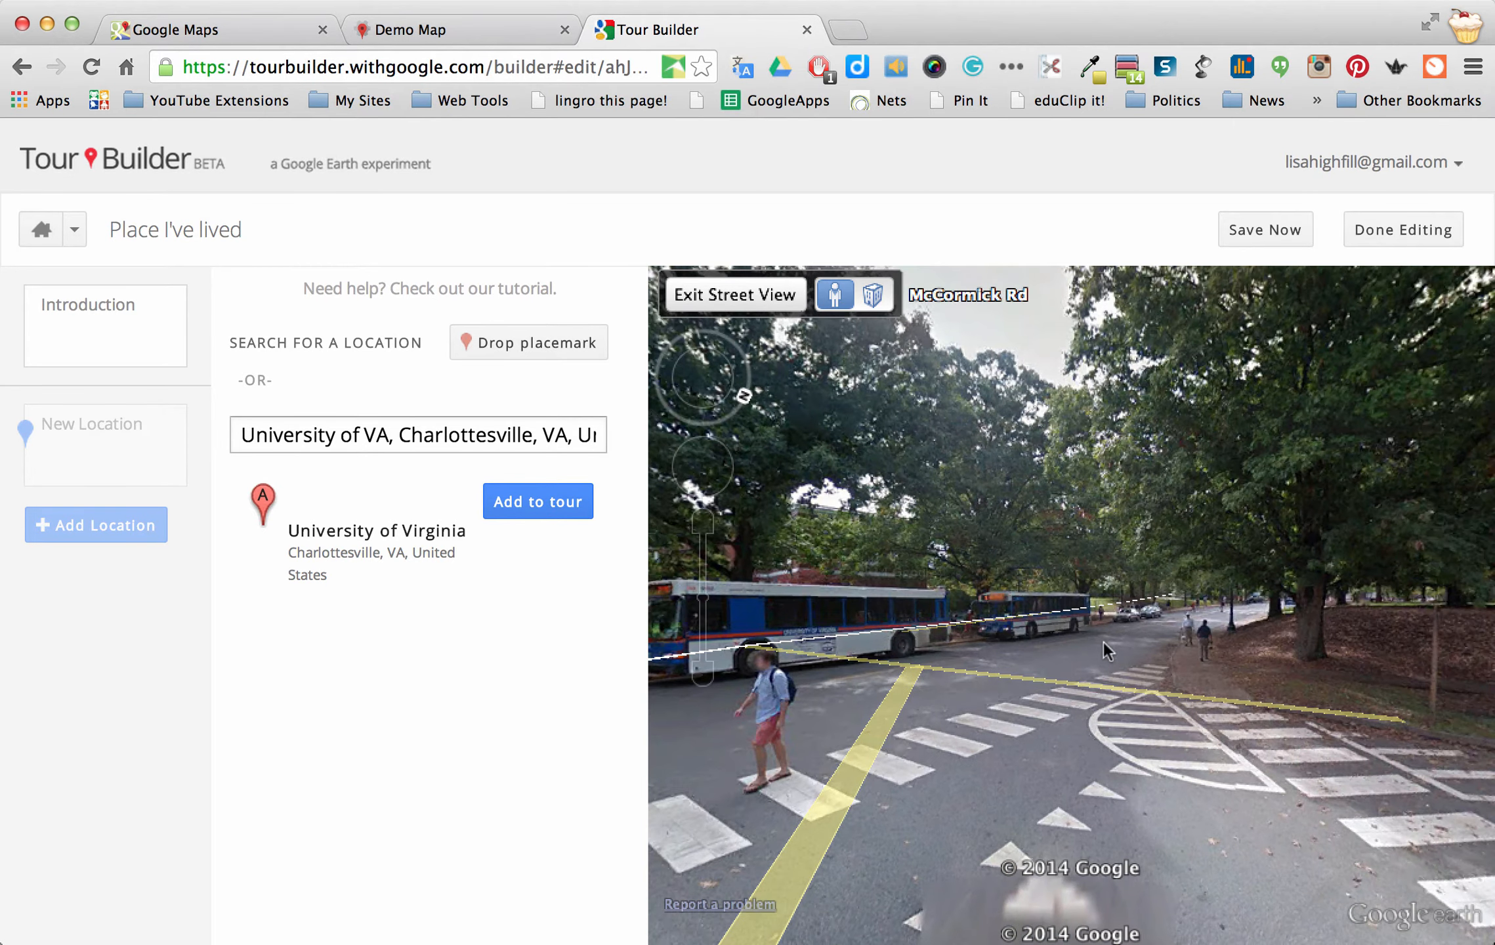
{"action": "left_click", "coordinate": [1151, 633]}
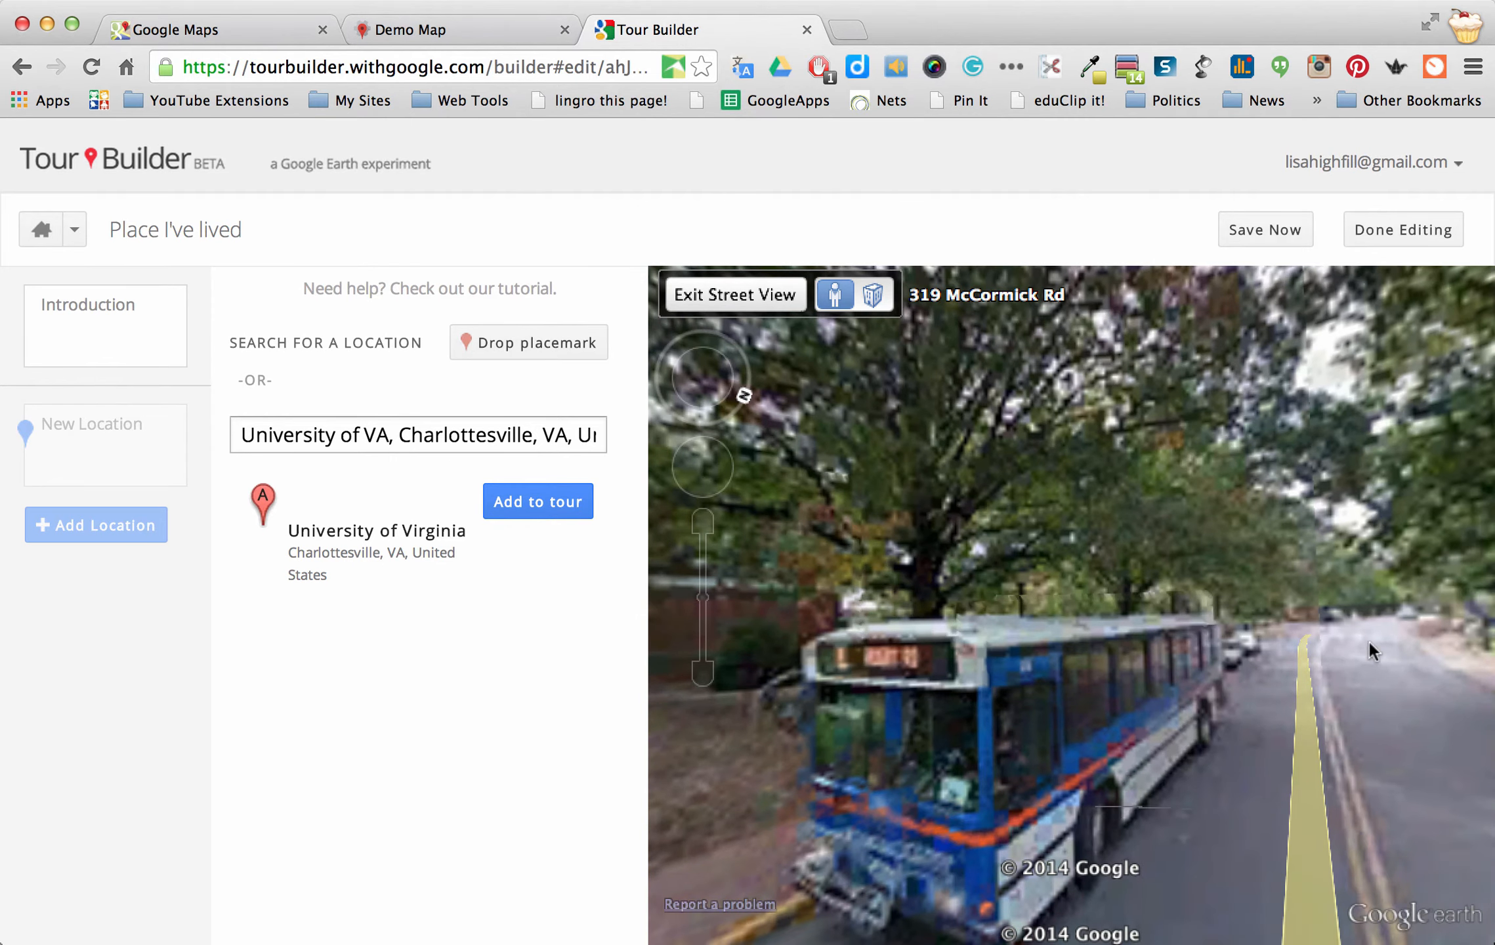
{"action": "left_click", "coordinate": [1178, 646]}
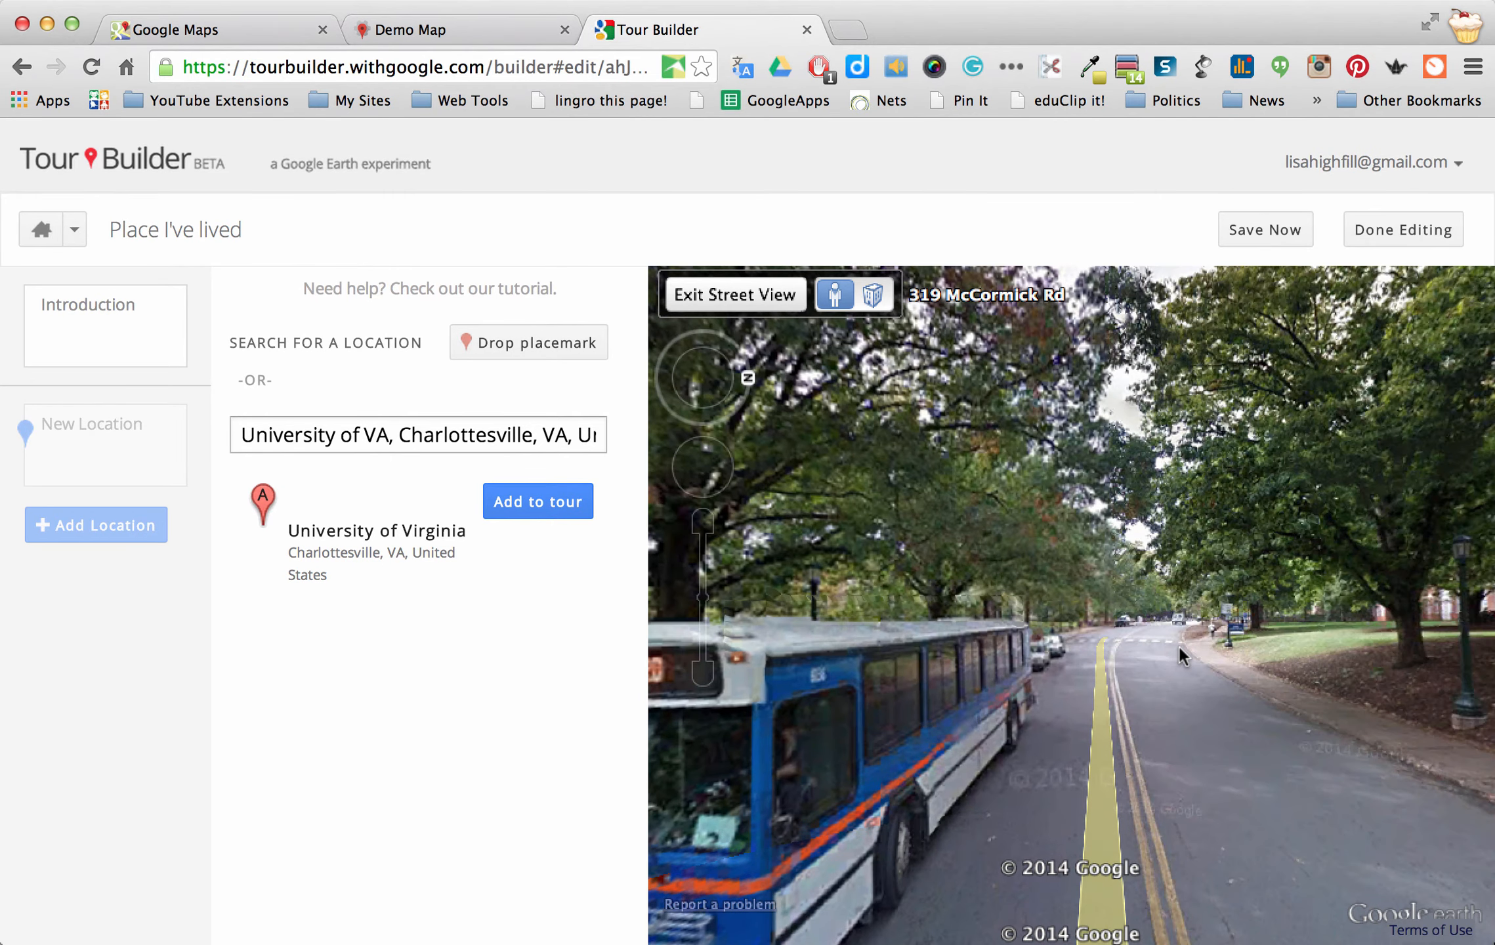
{"action": "left_click", "coordinate": [1173, 644]}
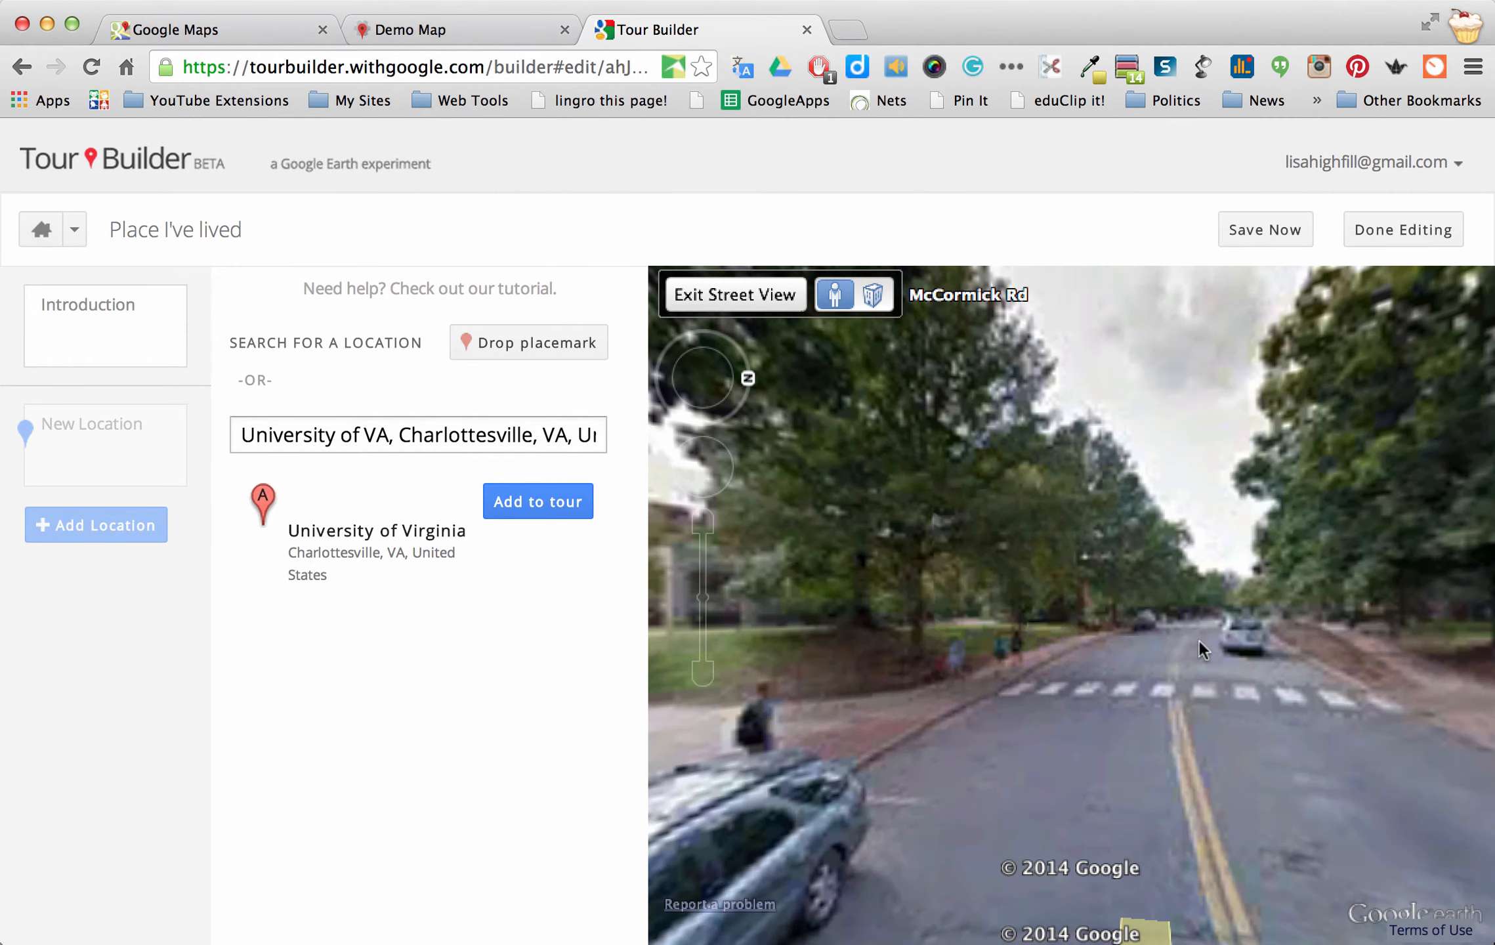
{"action": "left_click", "coordinate": [896, 662]}
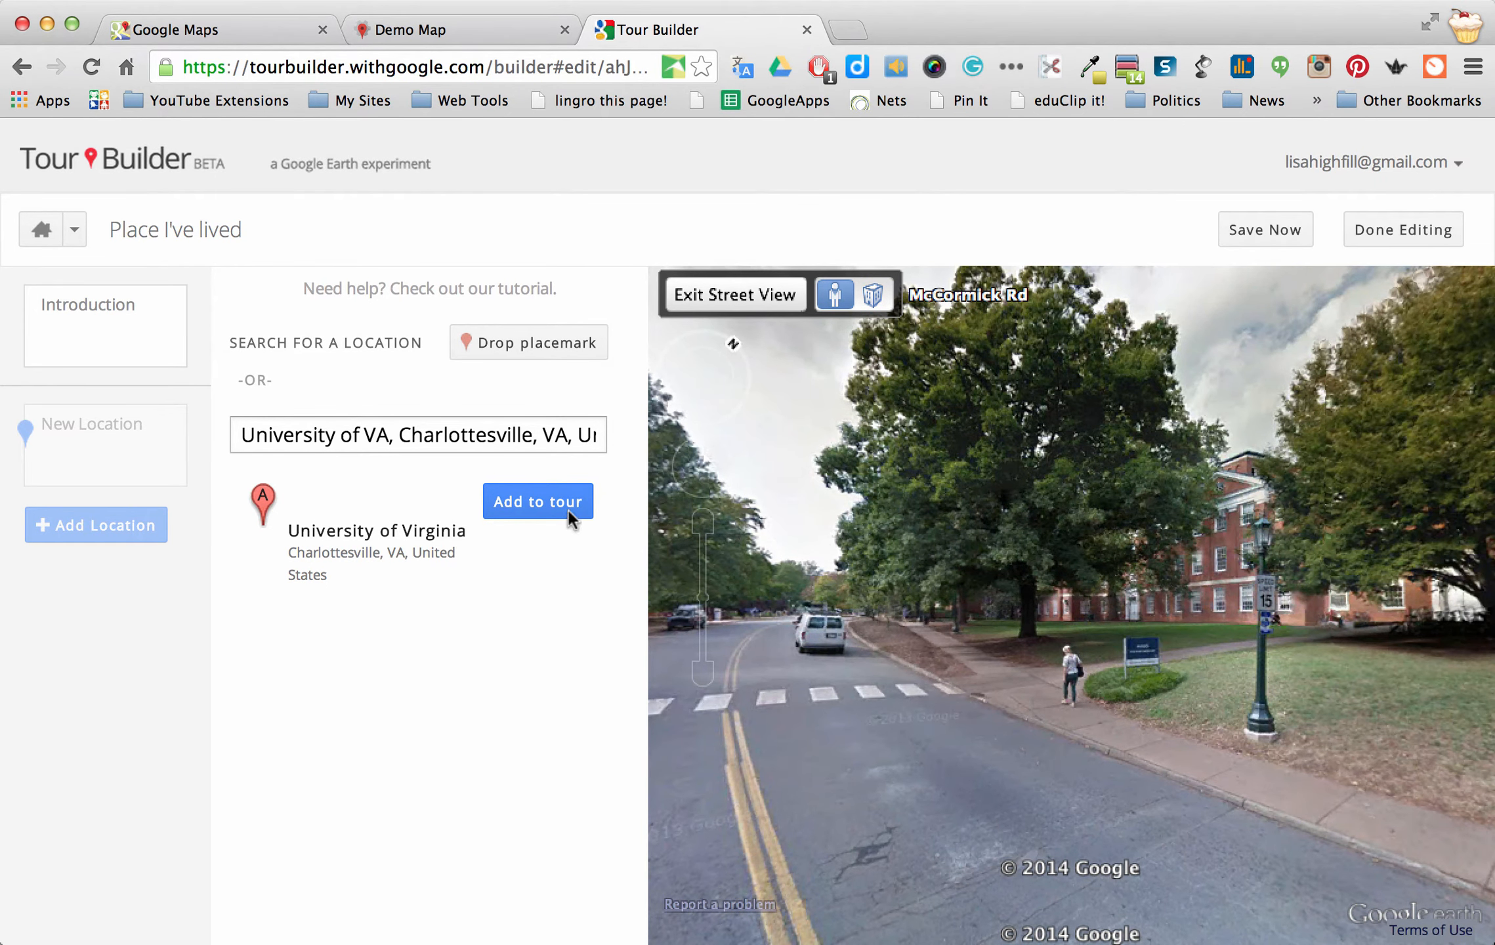
Add University of Virginia to the tour and lock its Street View facing the brick building
{"action": "left_click", "coordinate": [535, 504]}
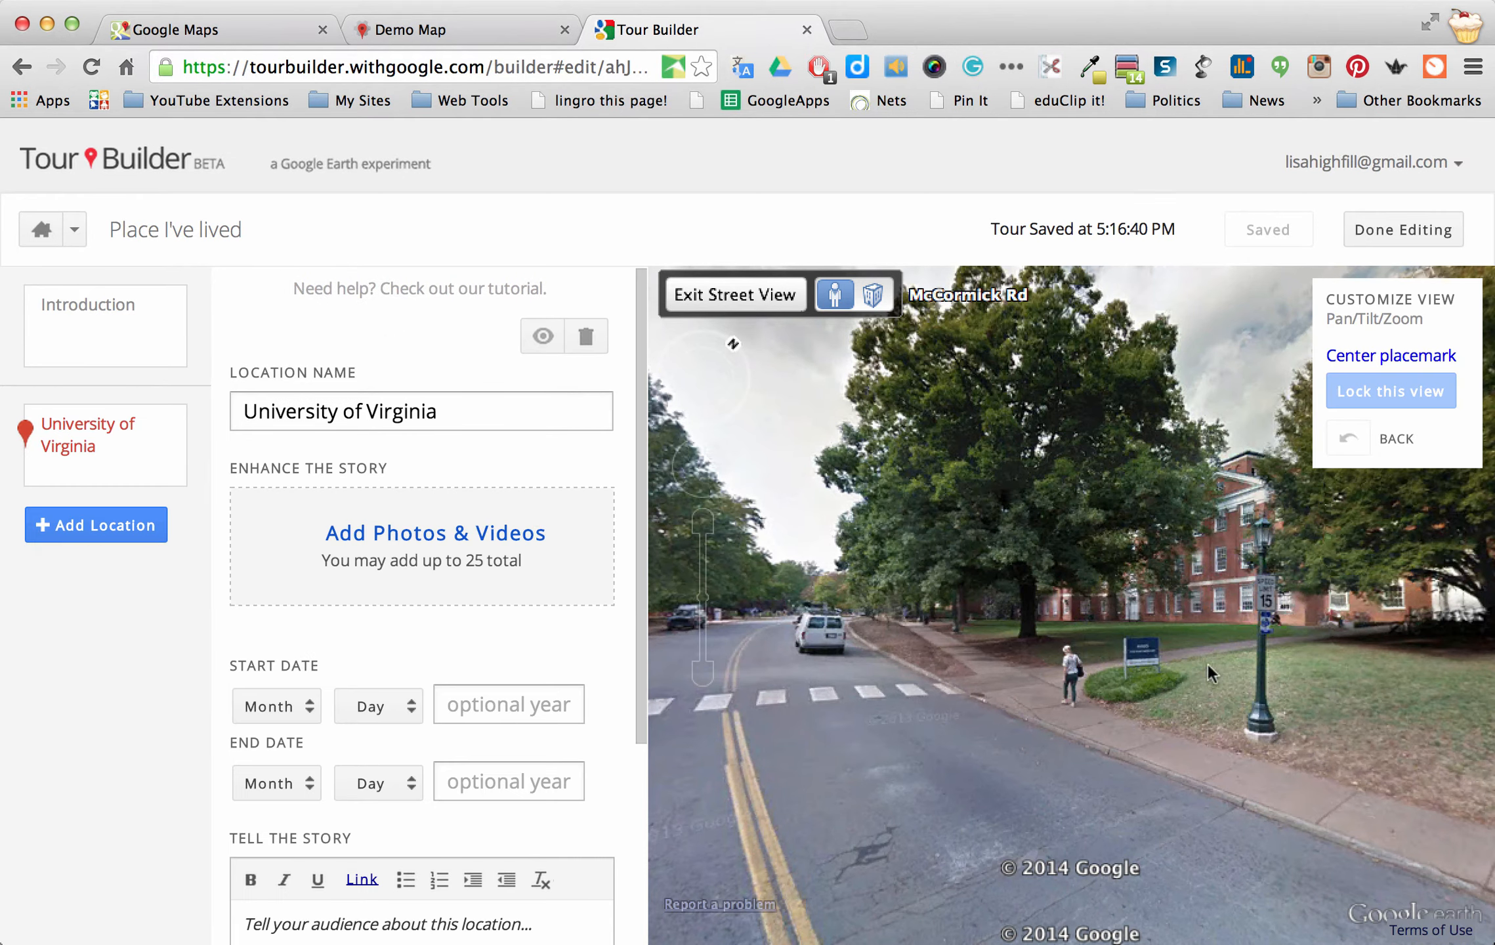
{"action": "left_click", "coordinate": [925, 565]}
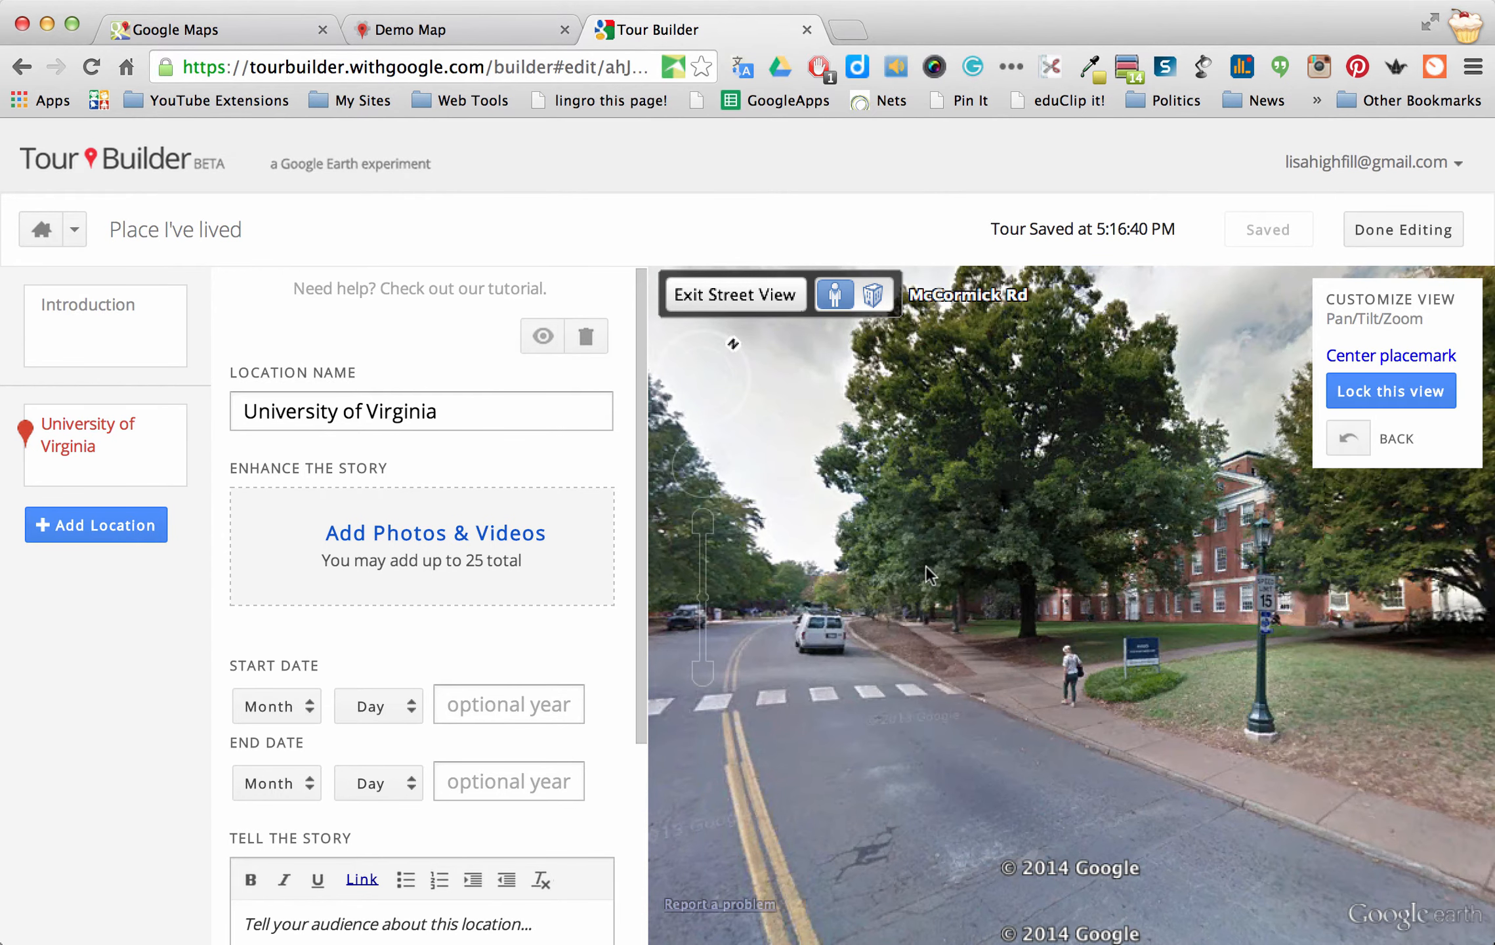
{"action": "left_click", "coordinate": [1397, 396]}
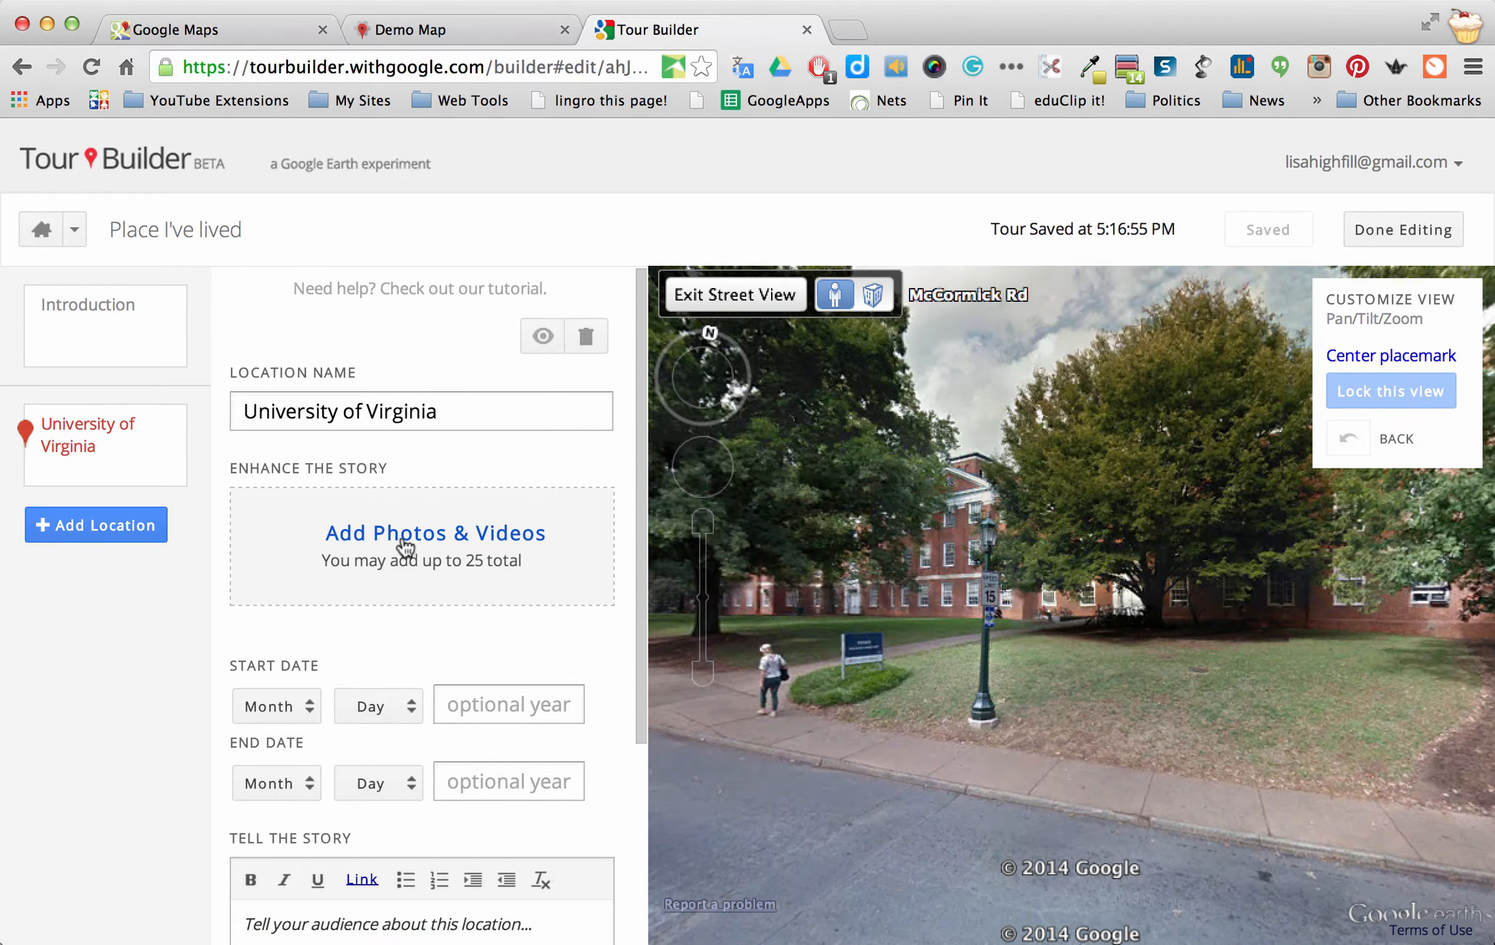
Add a new blank location below the University of Virginia stop
{"action": "scroll", "coordinate": [440, 578], "scroll_direction": "down", "scroll_amount": 3}
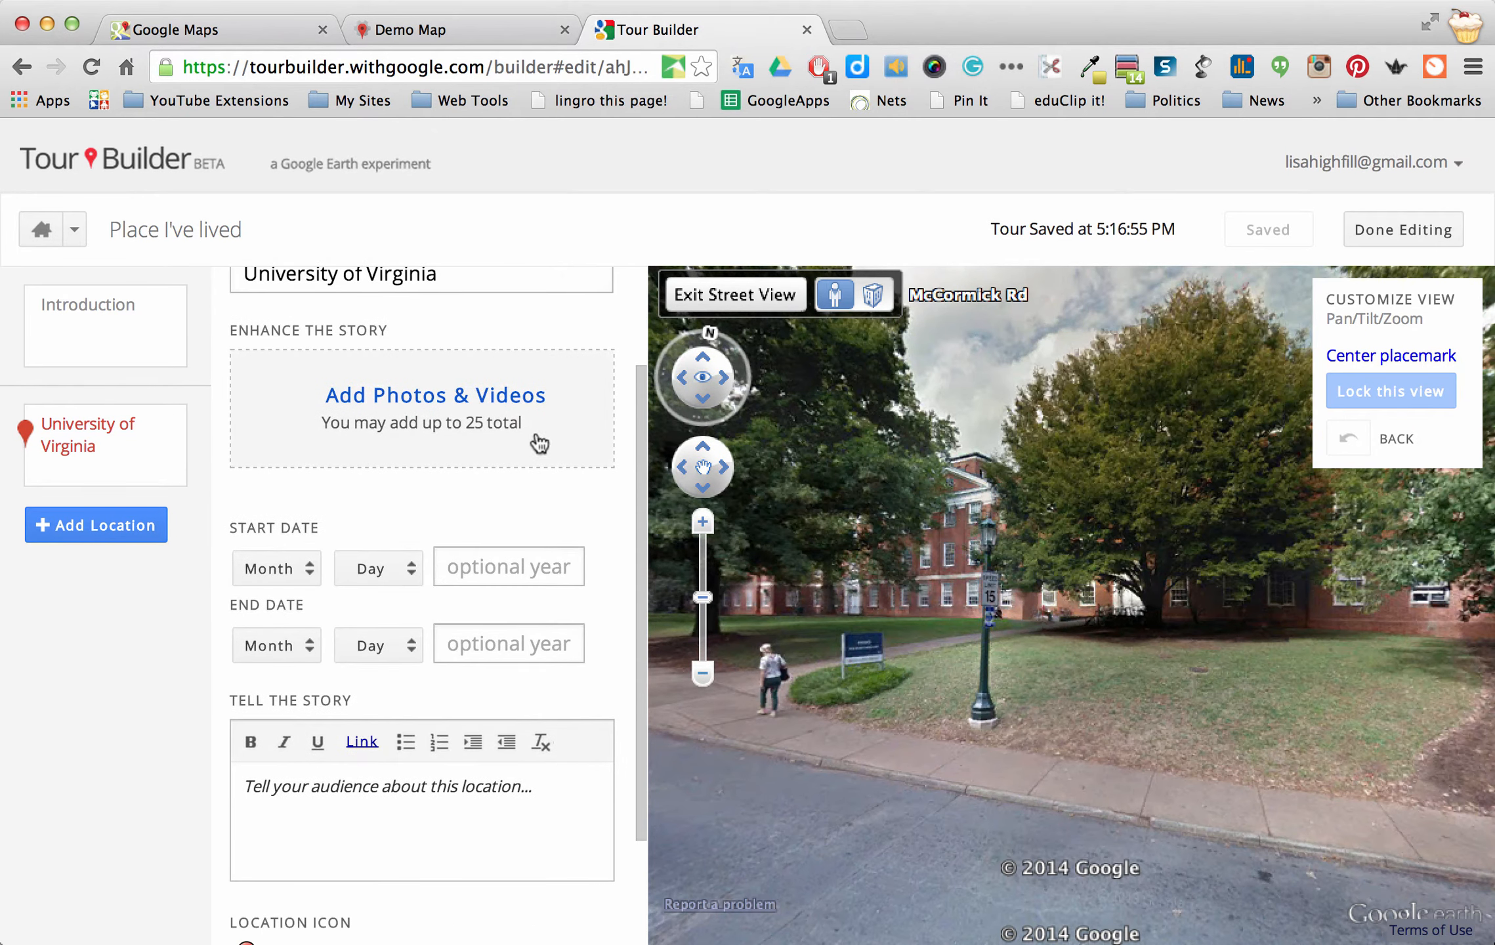
{"action": "scroll", "coordinate": [388, 477], "scroll_direction": "down", "scroll_amount": 2}
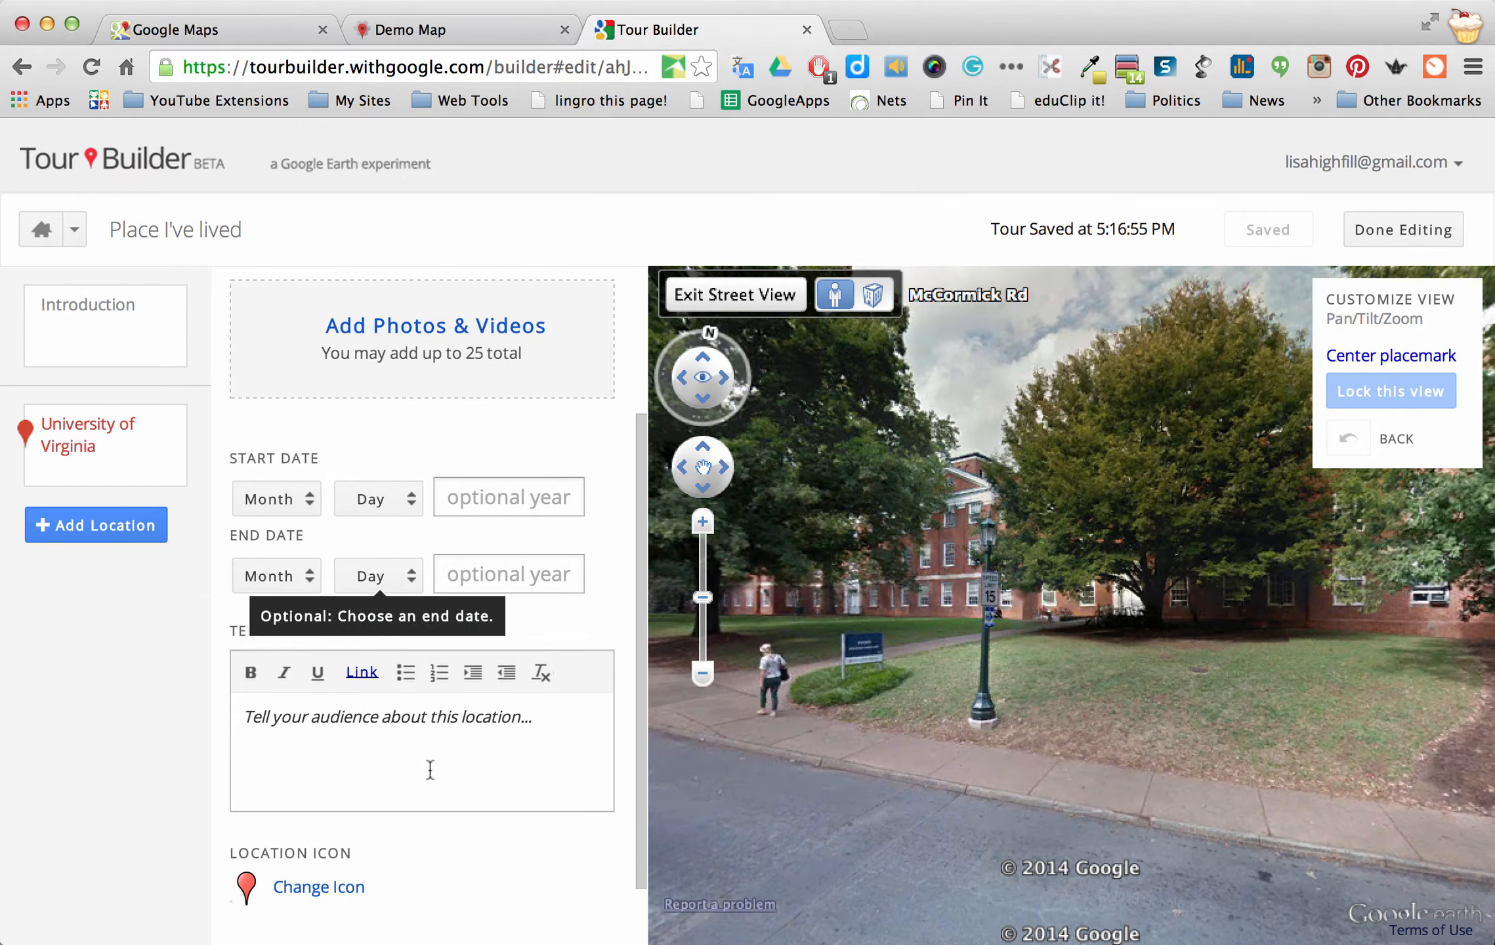
{"action": "scroll", "coordinate": [381, 738], "scroll_direction": "down", "scroll_amount": 2}
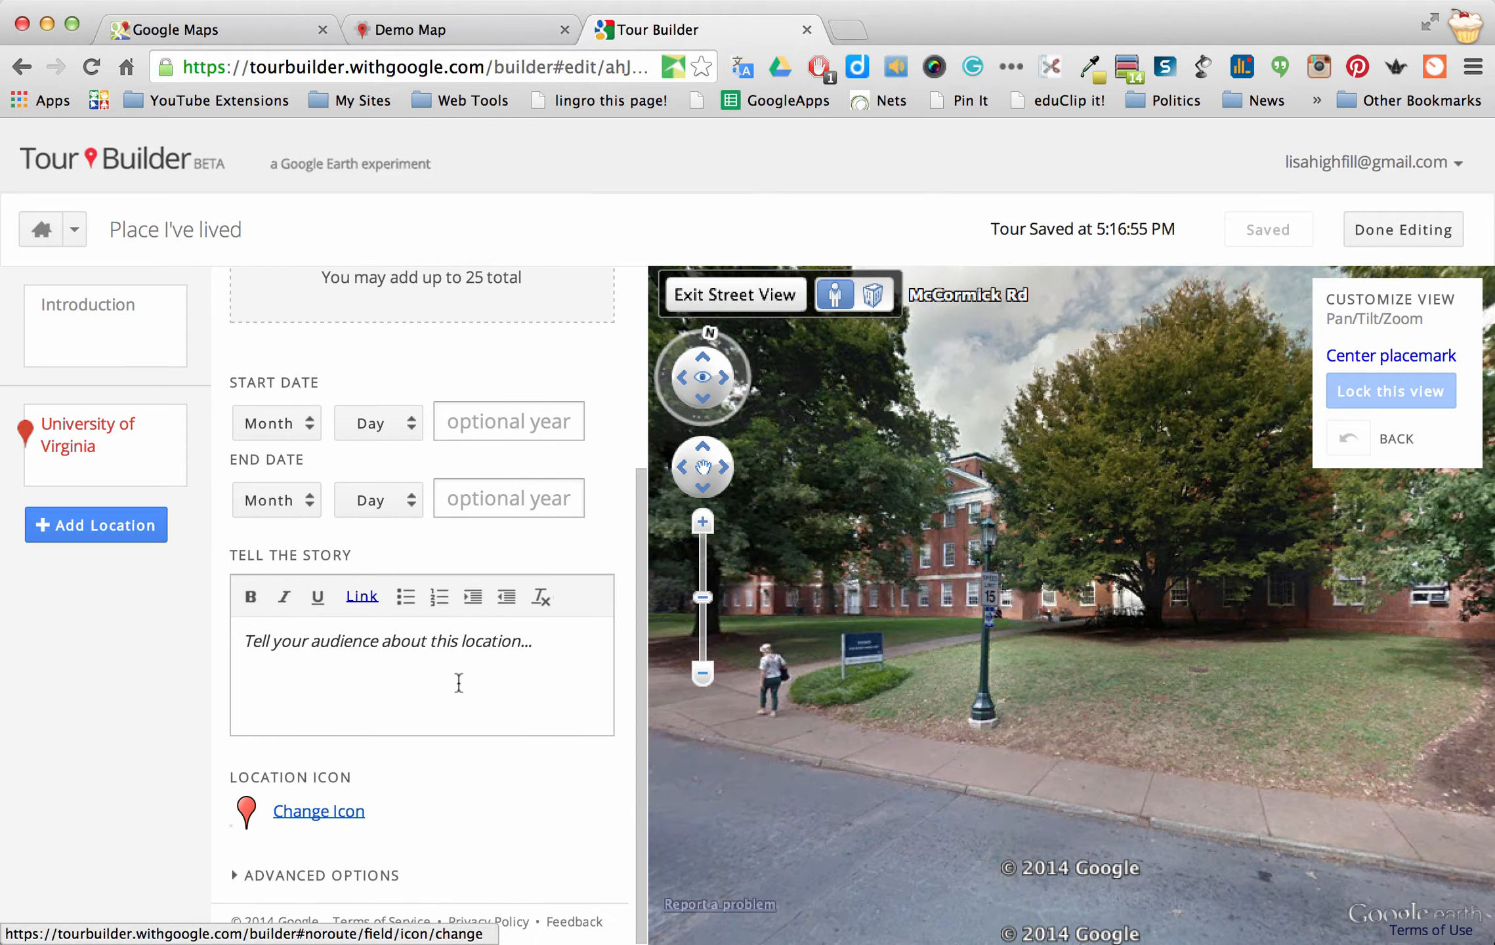
{"action": "left_click", "coordinate": [96, 525]}
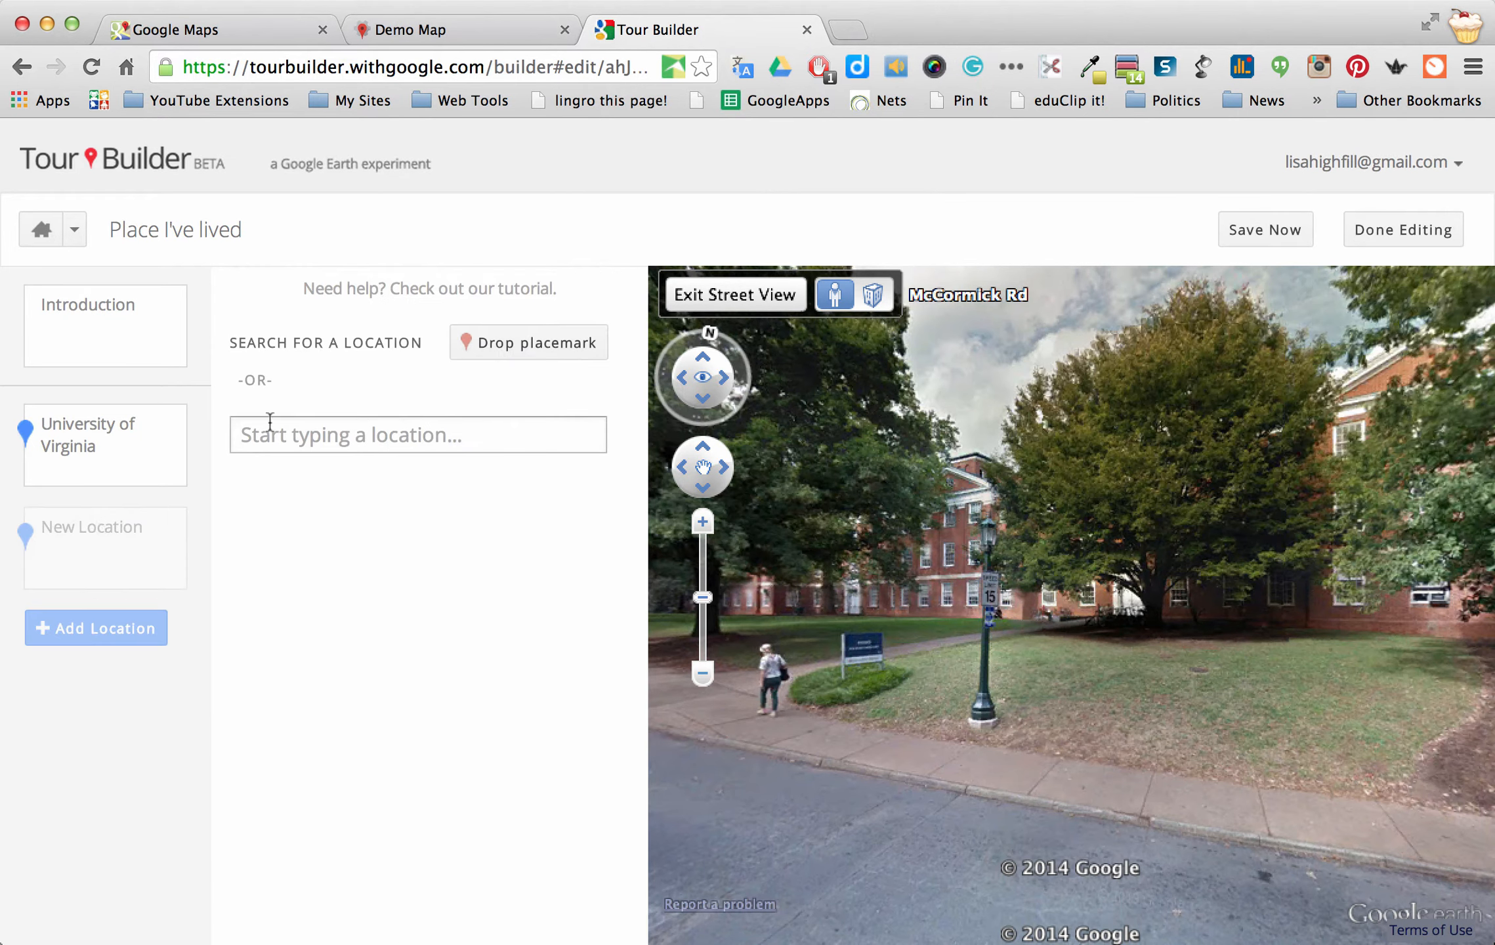
Search for the former home's street address and pick the matching NY suggestion
{"action": "left_click", "coordinate": [329, 439]}
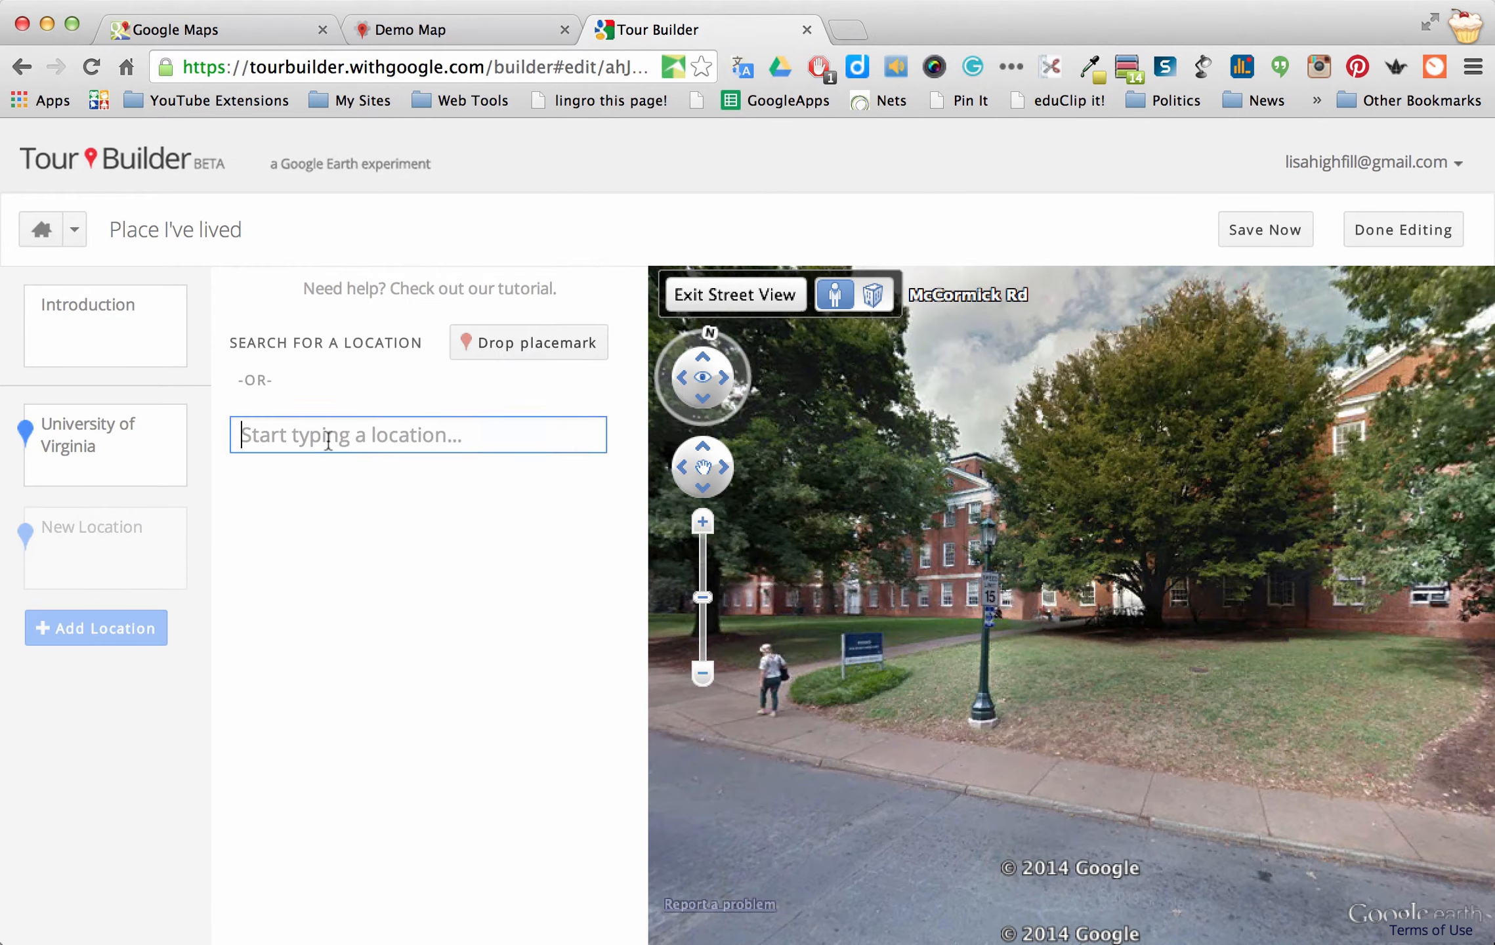
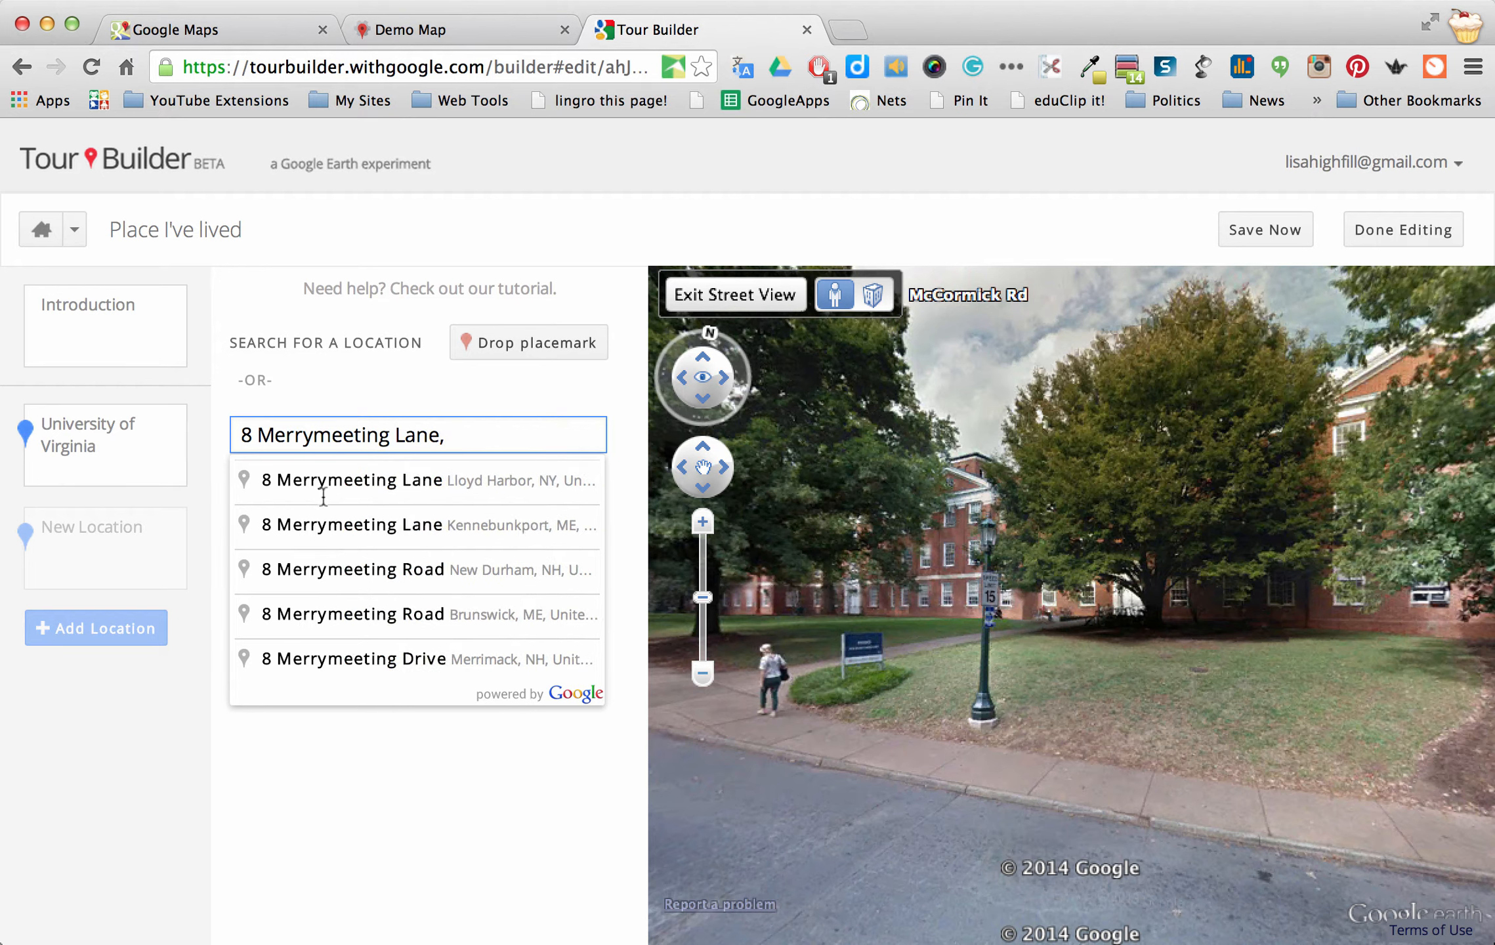
{"action": "left_click", "coordinate": [352, 483]}
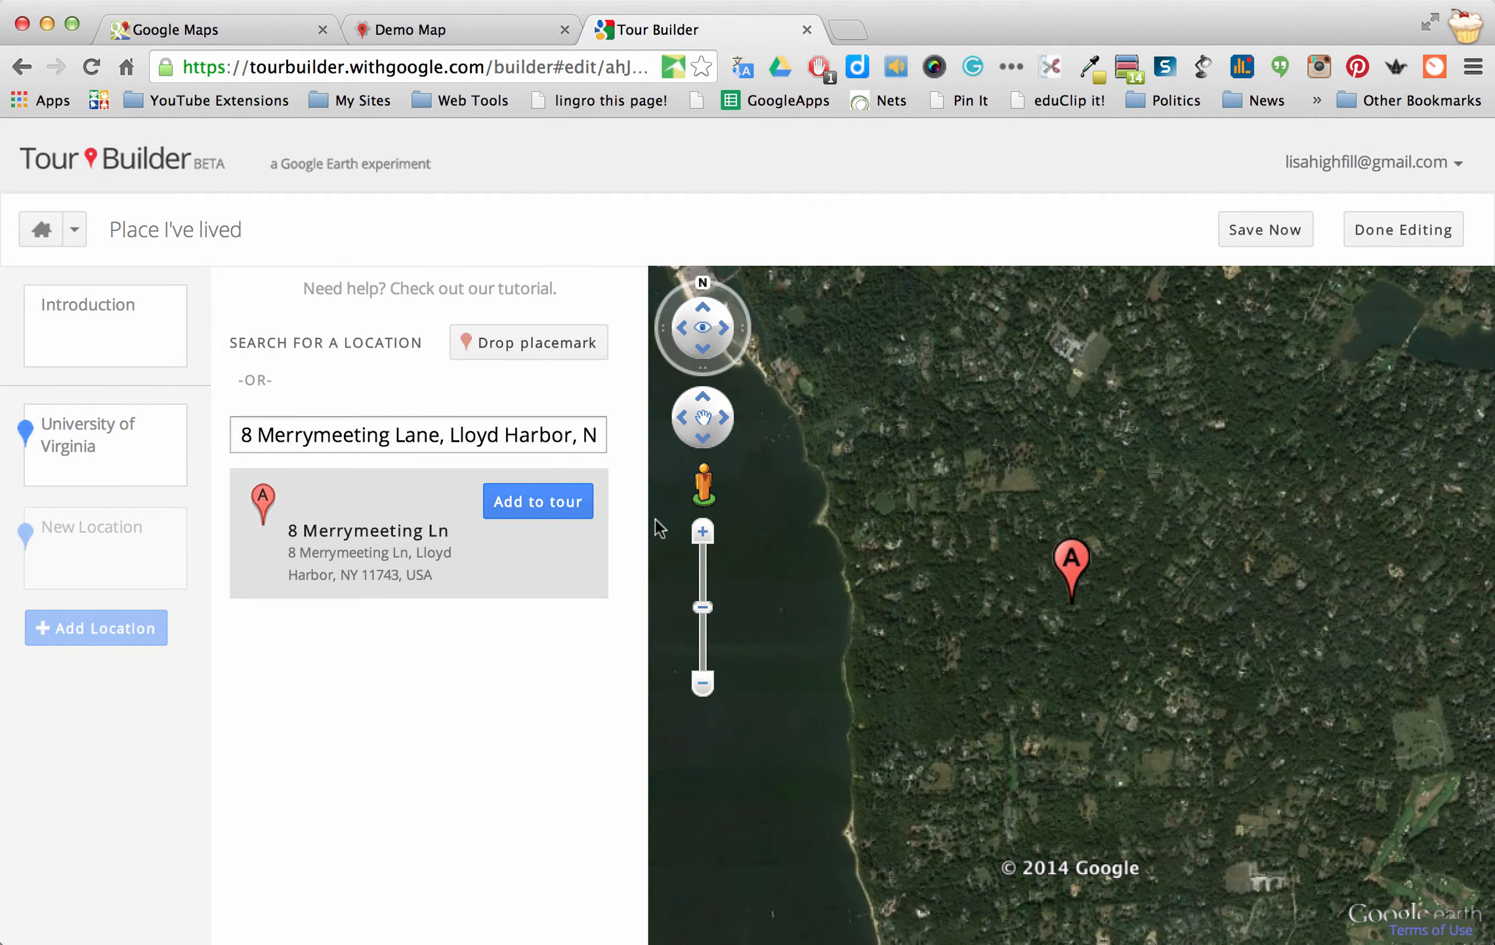
Zoom in four levels on placemark A and drop Pegman onto the nearby road for Street View
{"action": "left_click", "coordinate": [703, 535]}
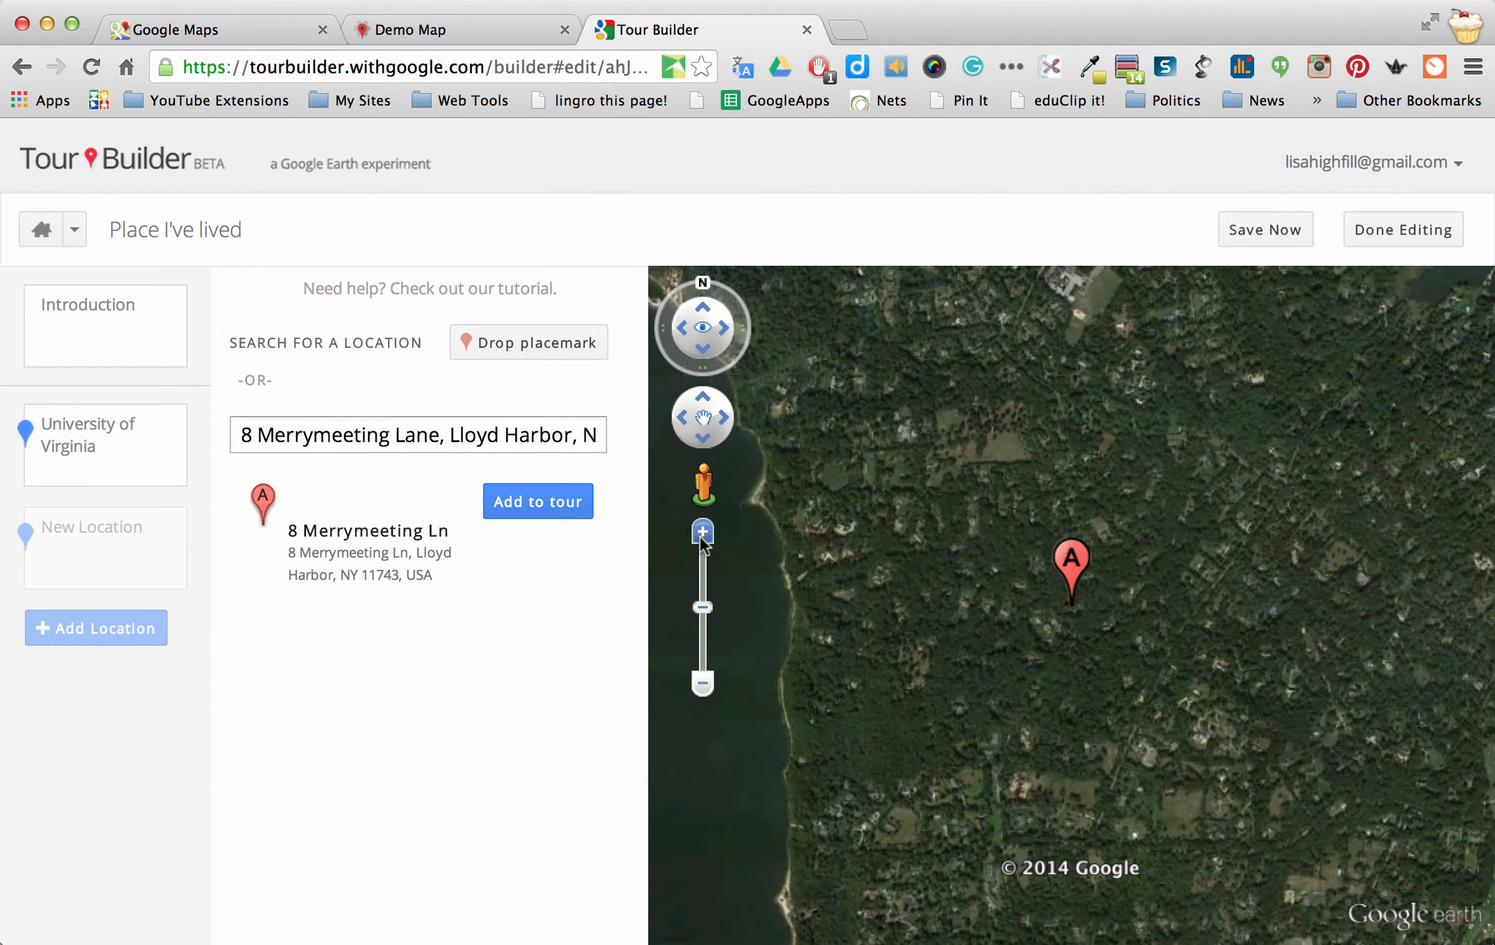
{"action": "left_click", "coordinate": [701, 535]}
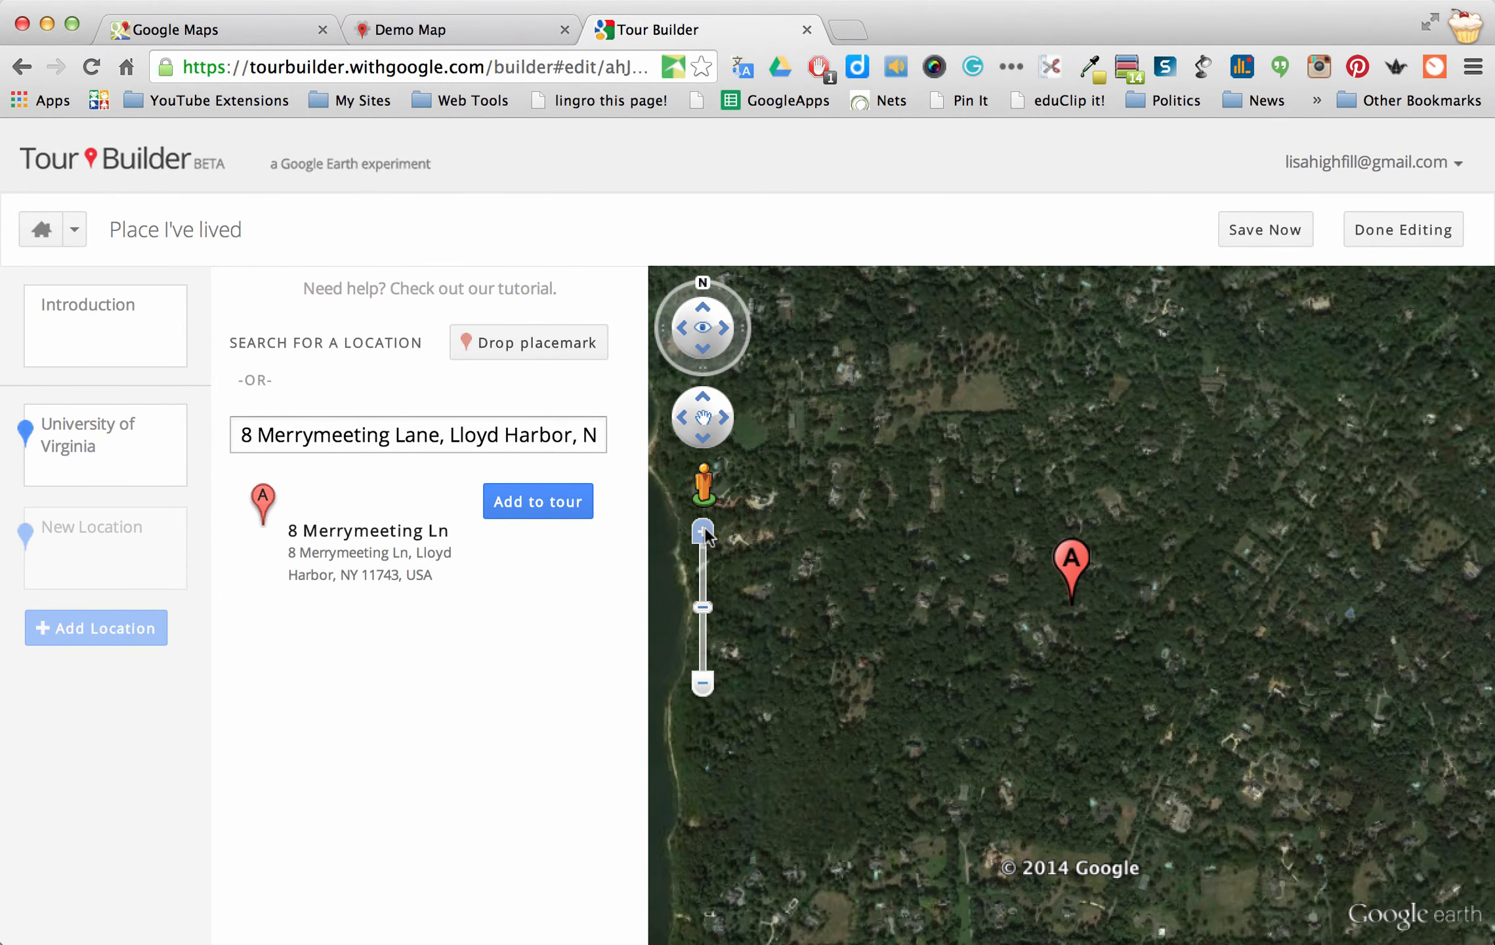
{"action": "left_click", "coordinate": [703, 533]}
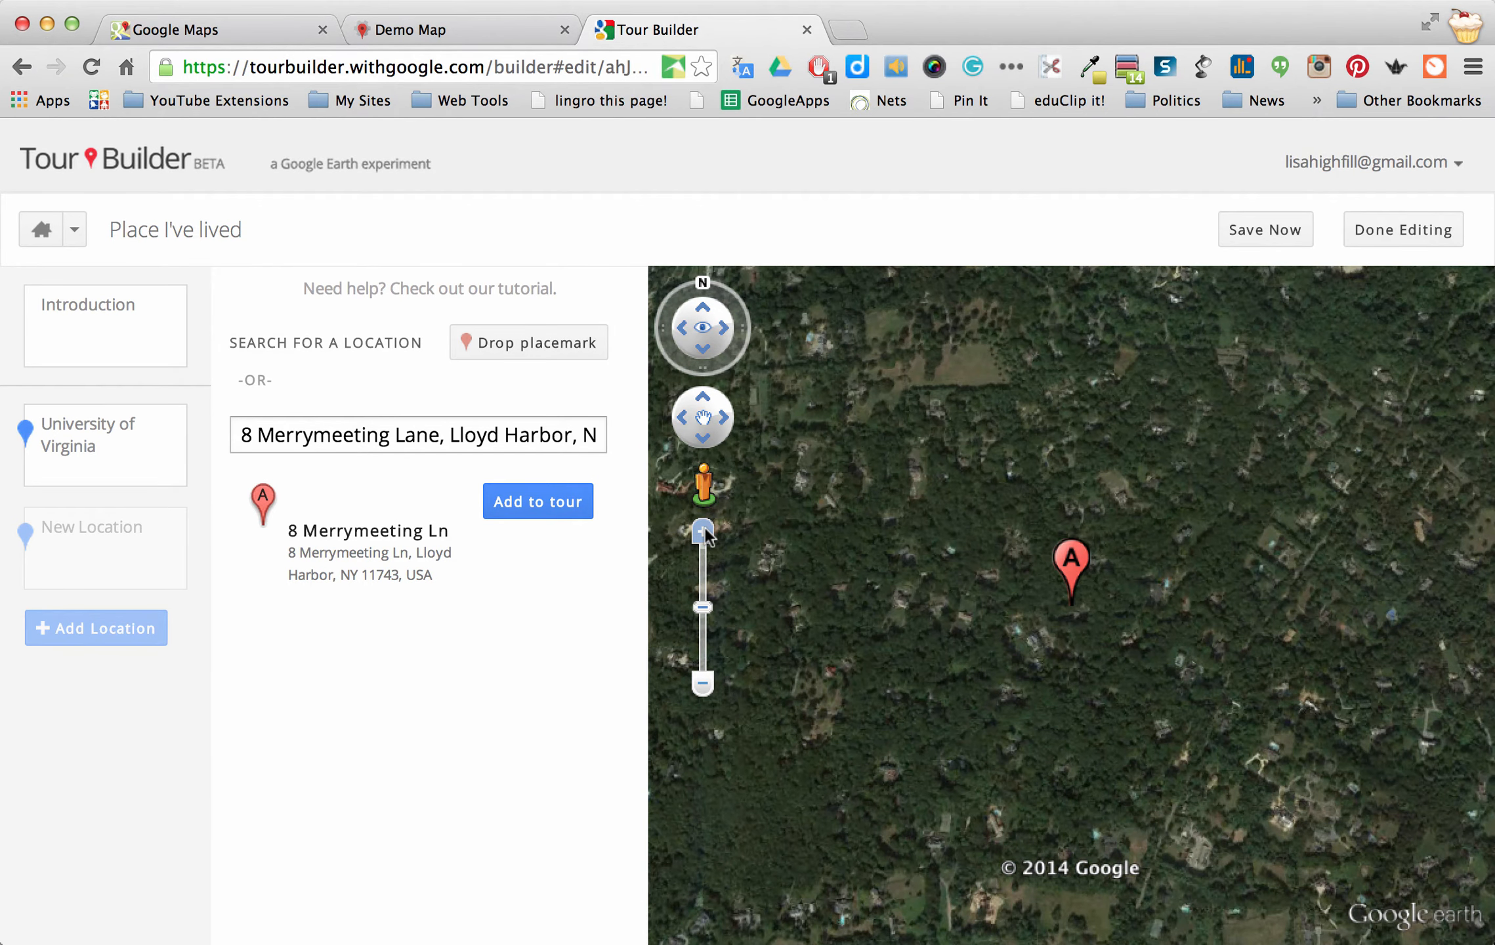
{"action": "left_click", "coordinate": [704, 533]}
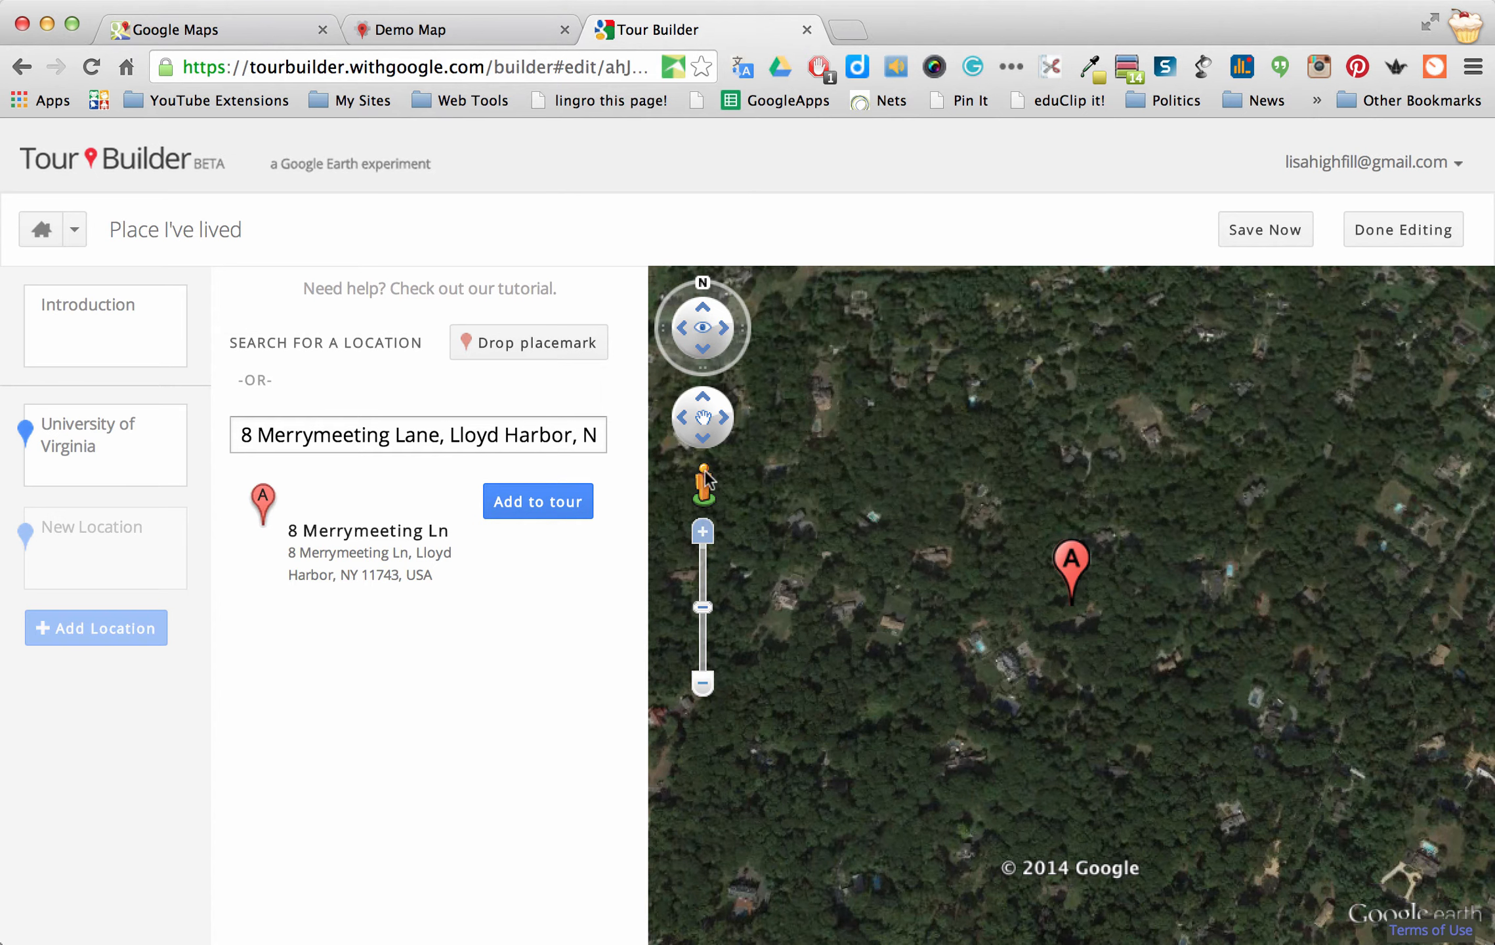
{"action": "left_click_drag", "start_coordinate": [947, 516], "coordinate": [1034, 560]}
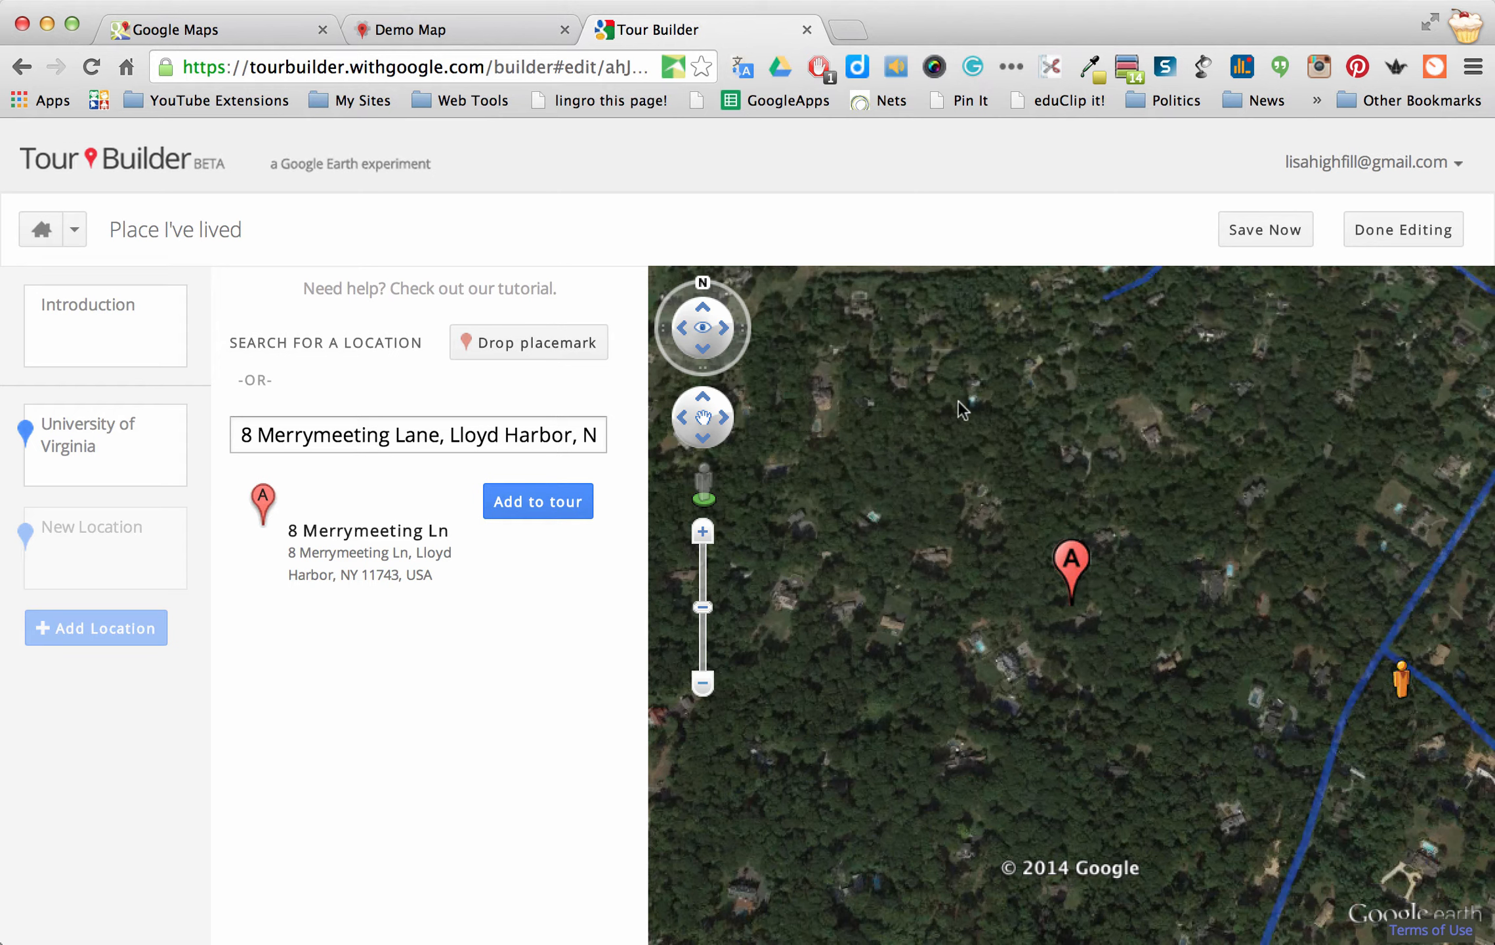
{"action": "left_click_drag", "start_coordinate": [939, 359], "coordinate": [994, 389]}
{"action": "left_click_drag", "start_coordinate": [1156, 544], "coordinate": [1311, 812]}
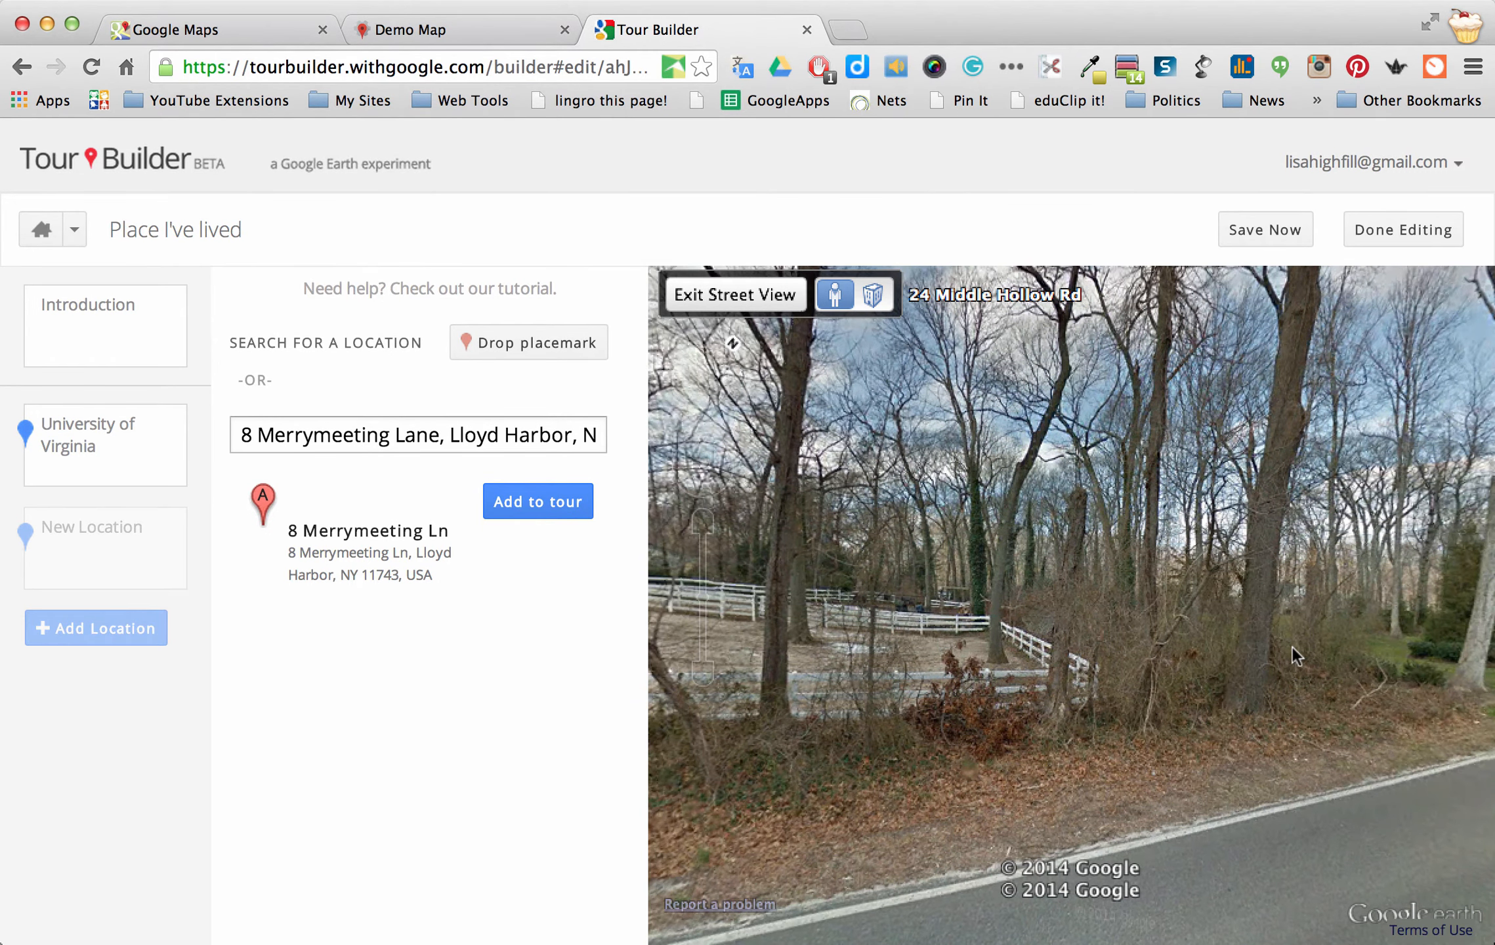
{"action": "left_click_drag", "start_coordinate": [746, 344], "coordinate": [745, 392]}
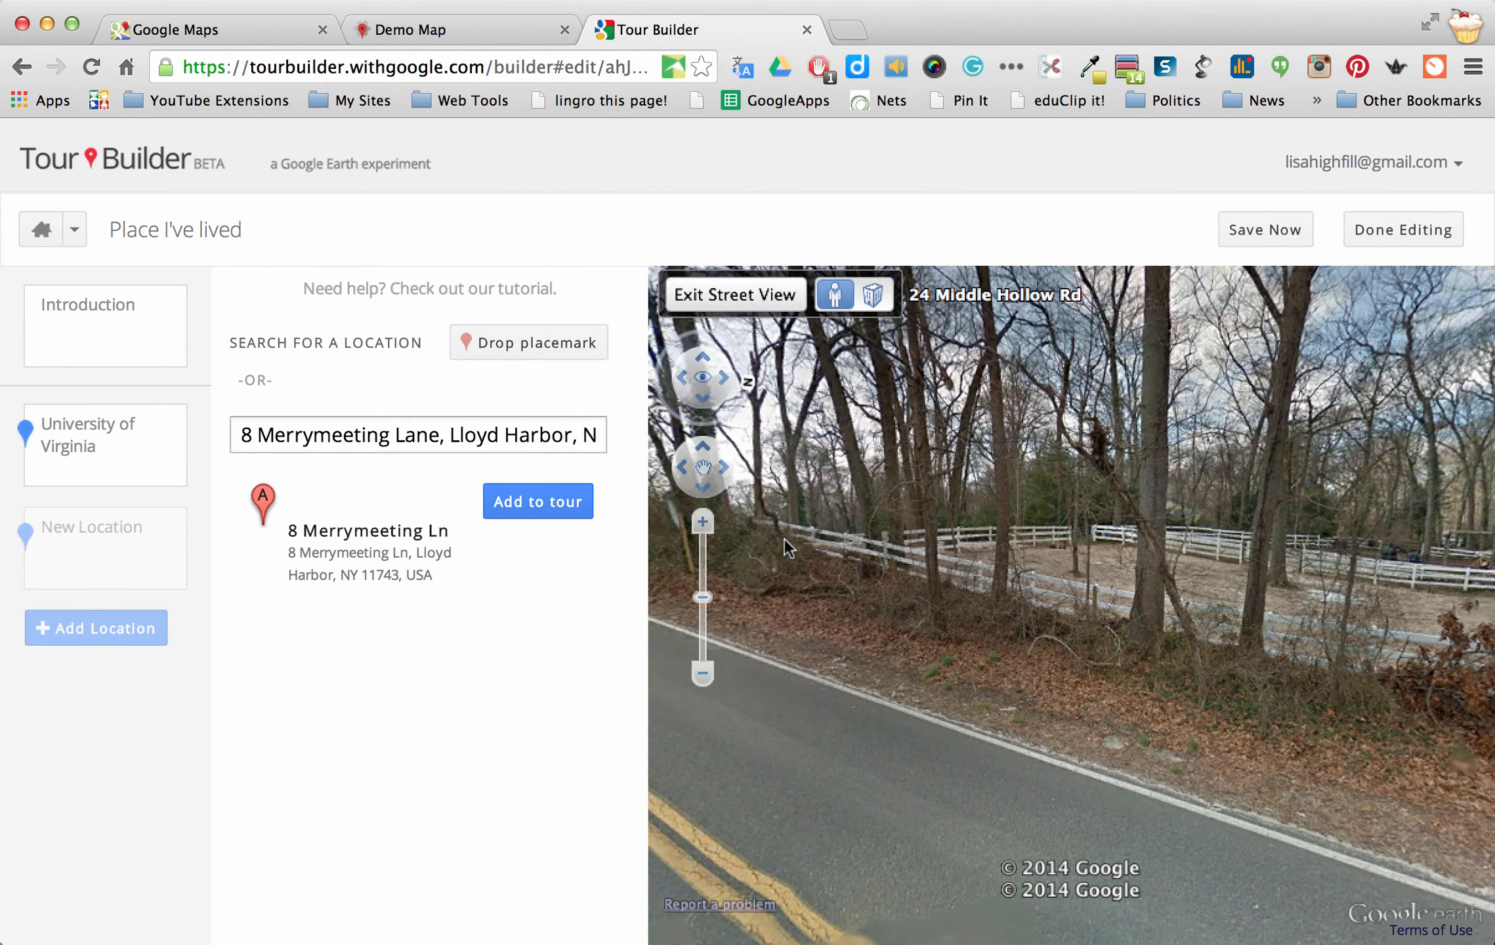
{"action": "left_click", "coordinate": [1235, 614]}
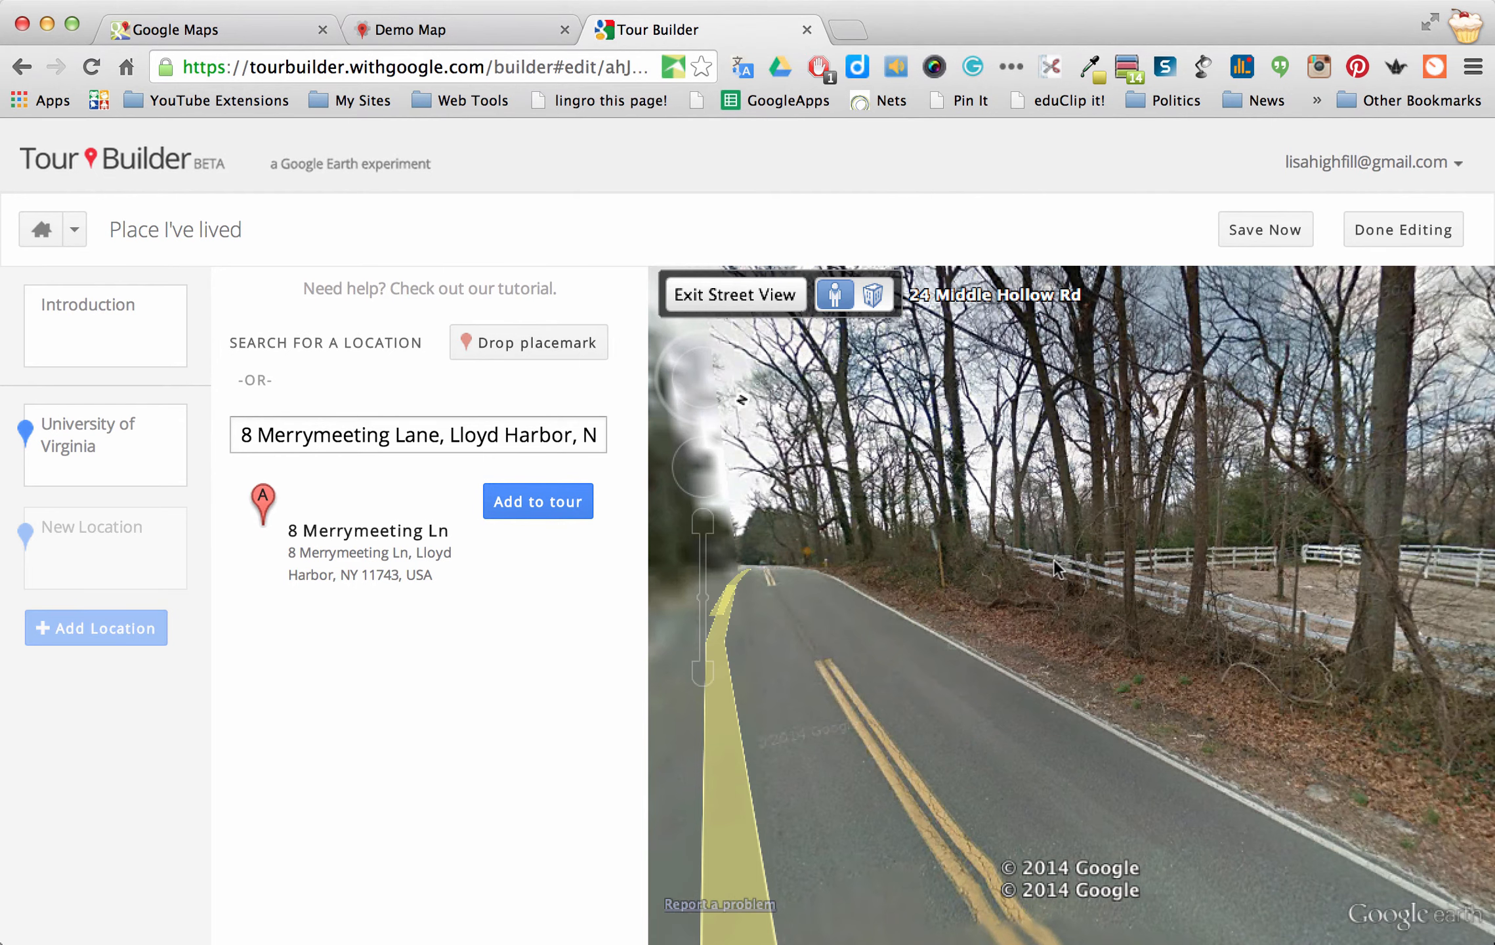
{"action": "left_click", "coordinate": [1051, 618]}
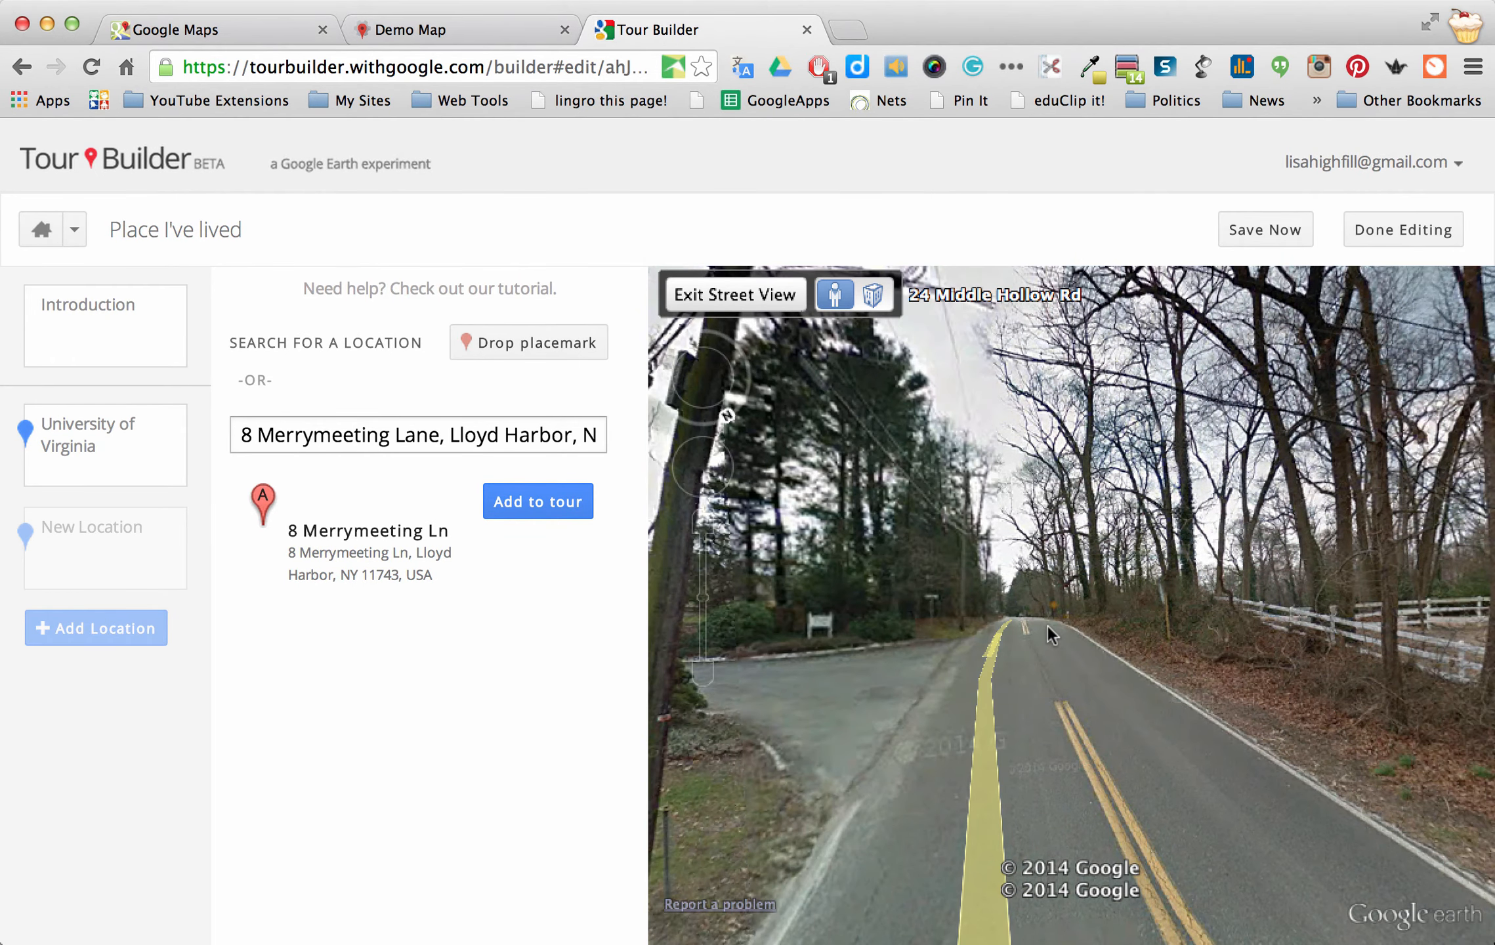
{"action": "left_click", "coordinate": [1048, 625]}
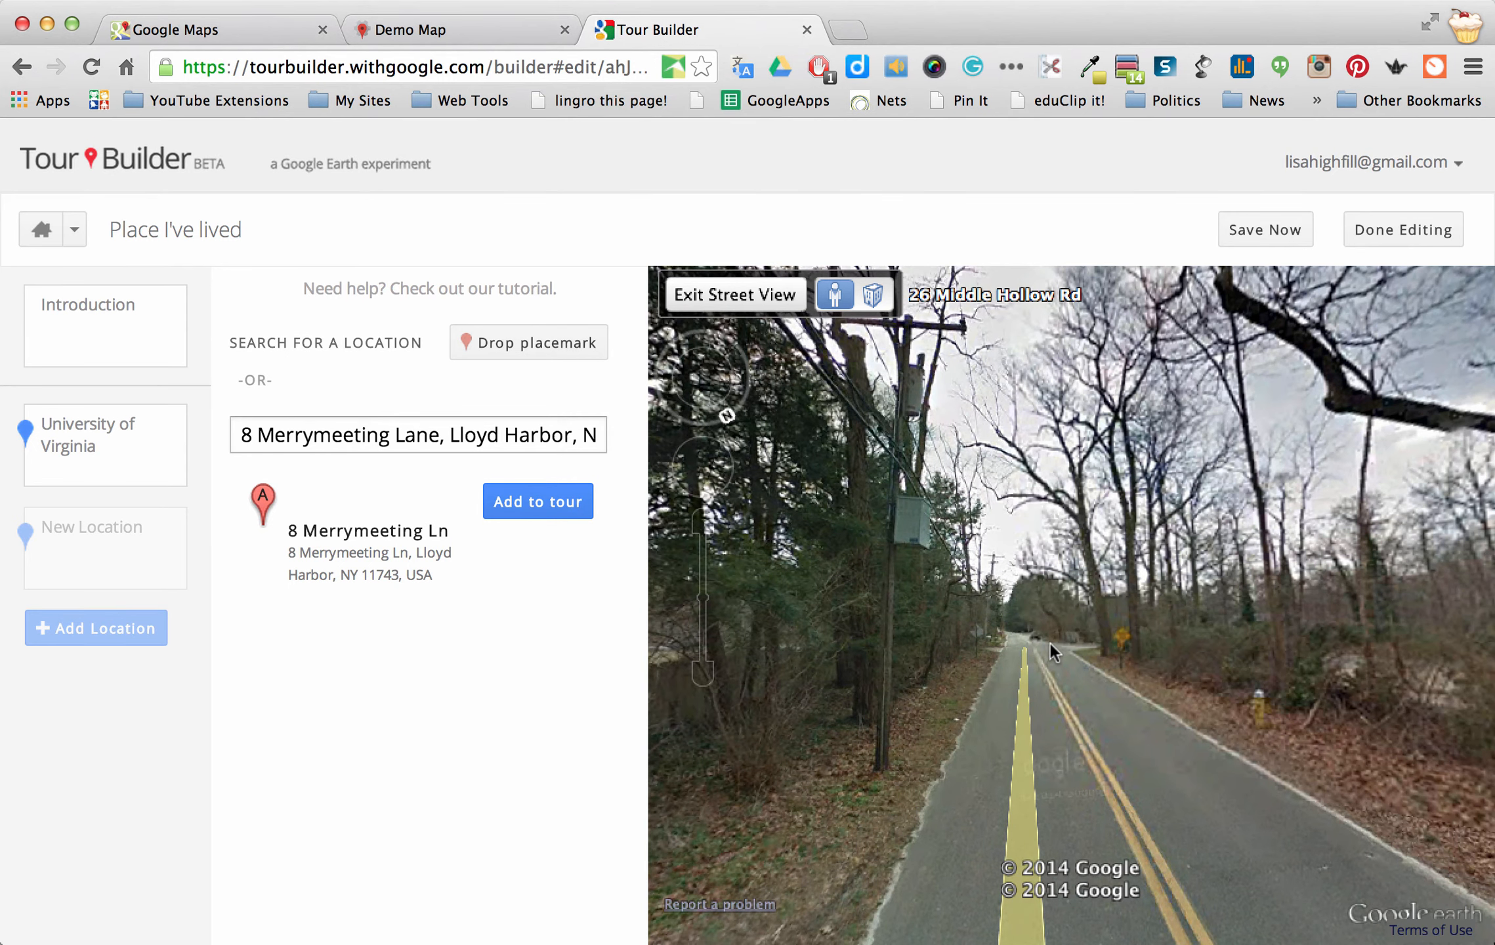
{"action": "left_click", "coordinate": [1049, 642]}
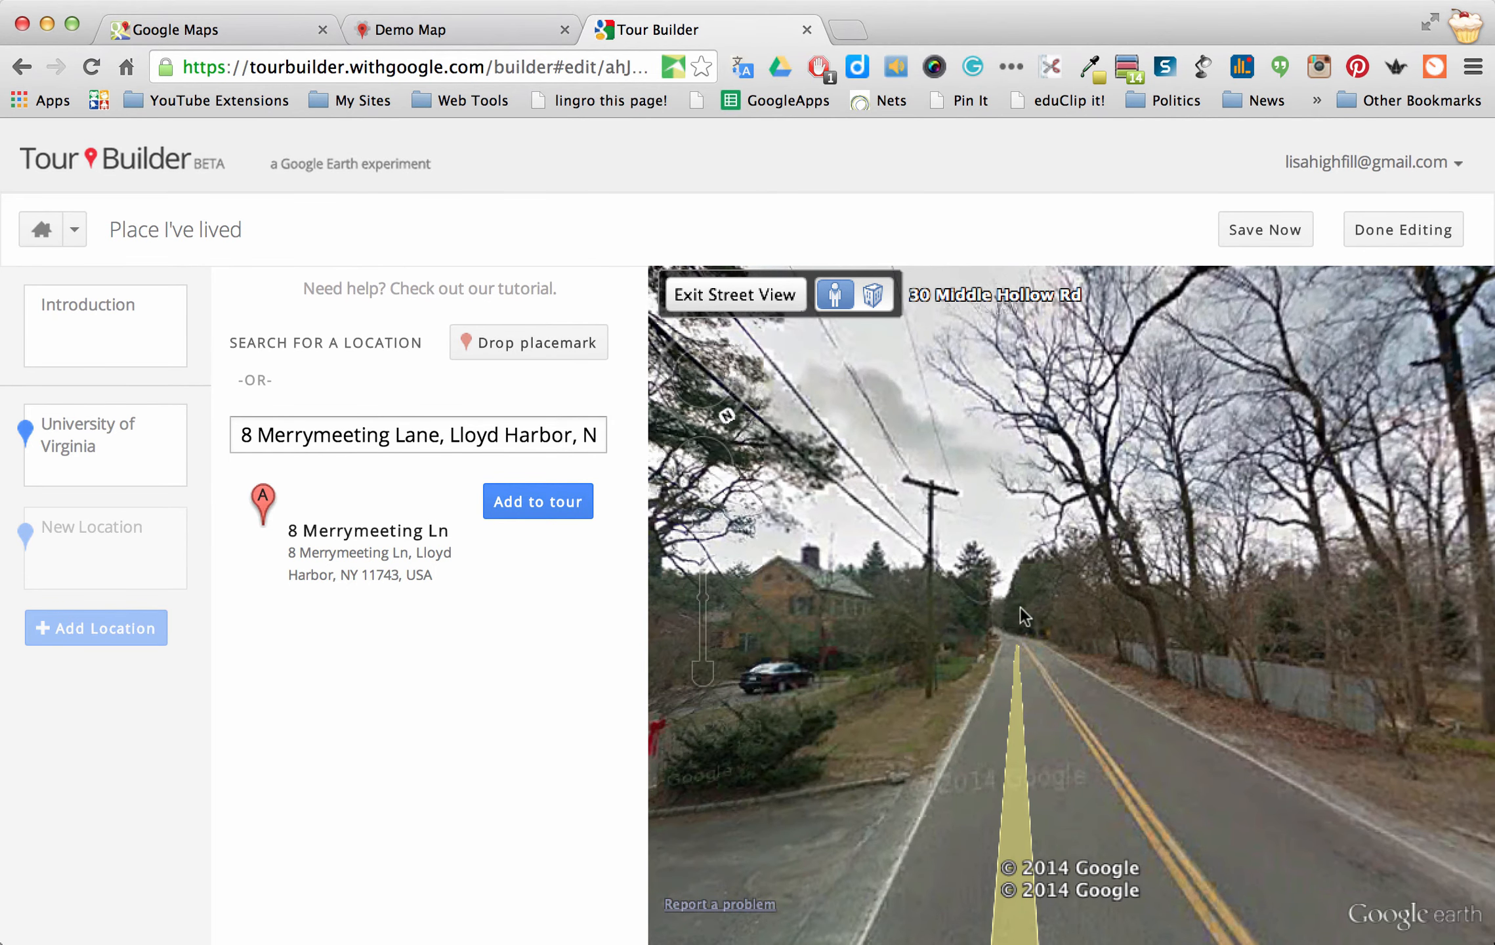
Turn toward the brick-walled gateway and step closer until it fills the view
{"action": "left_click_drag", "start_coordinate": [1024, 617], "coordinate": [935, 607]}
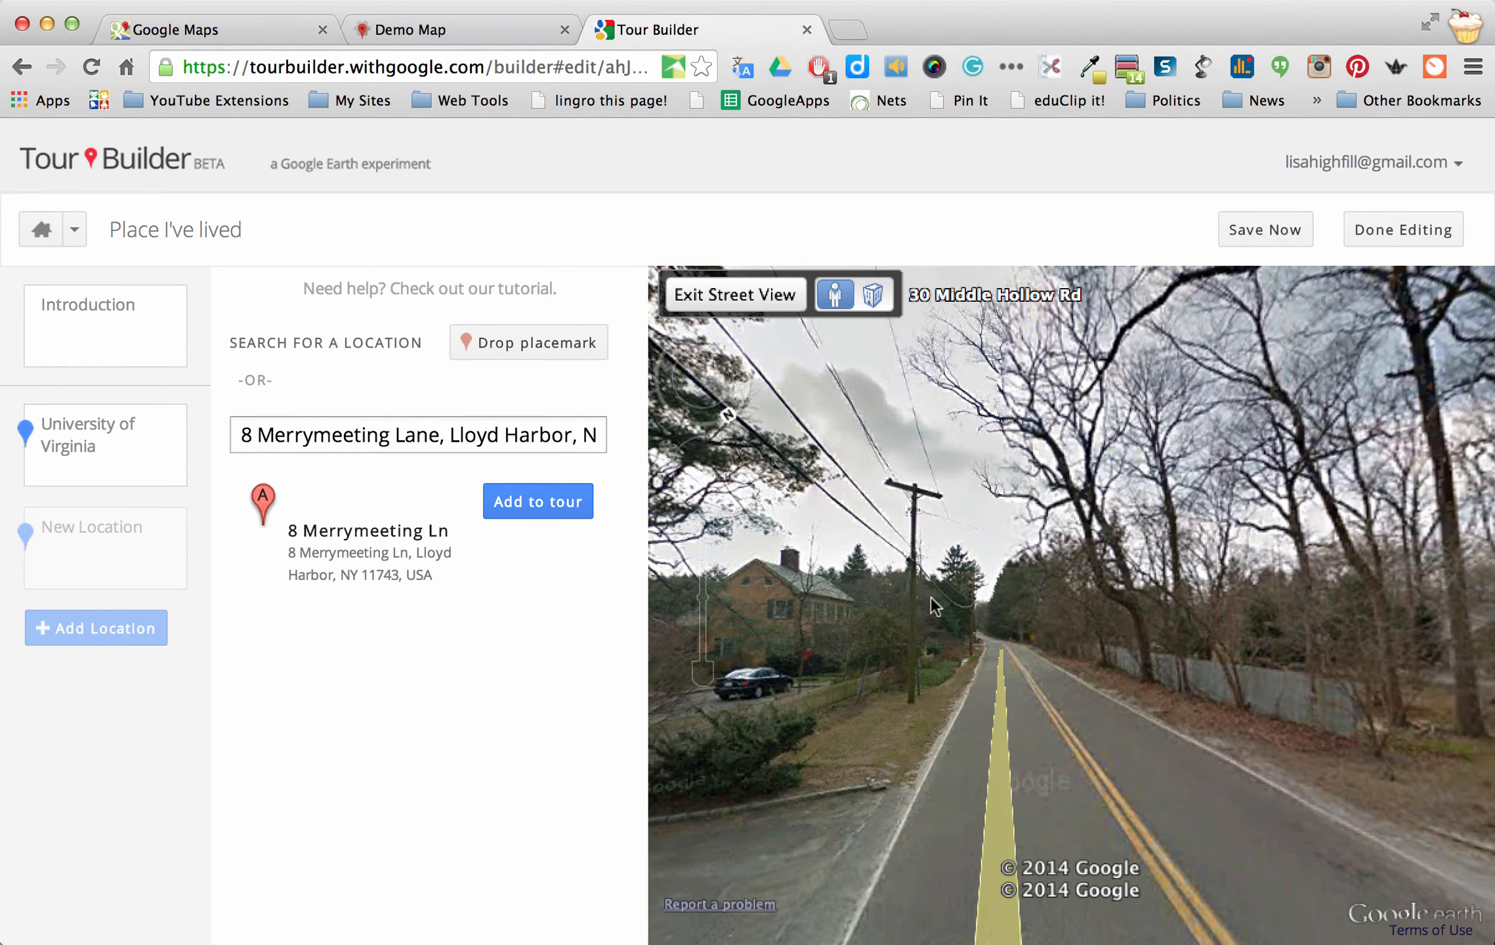
{"action": "left_click", "coordinate": [1301, 645]}
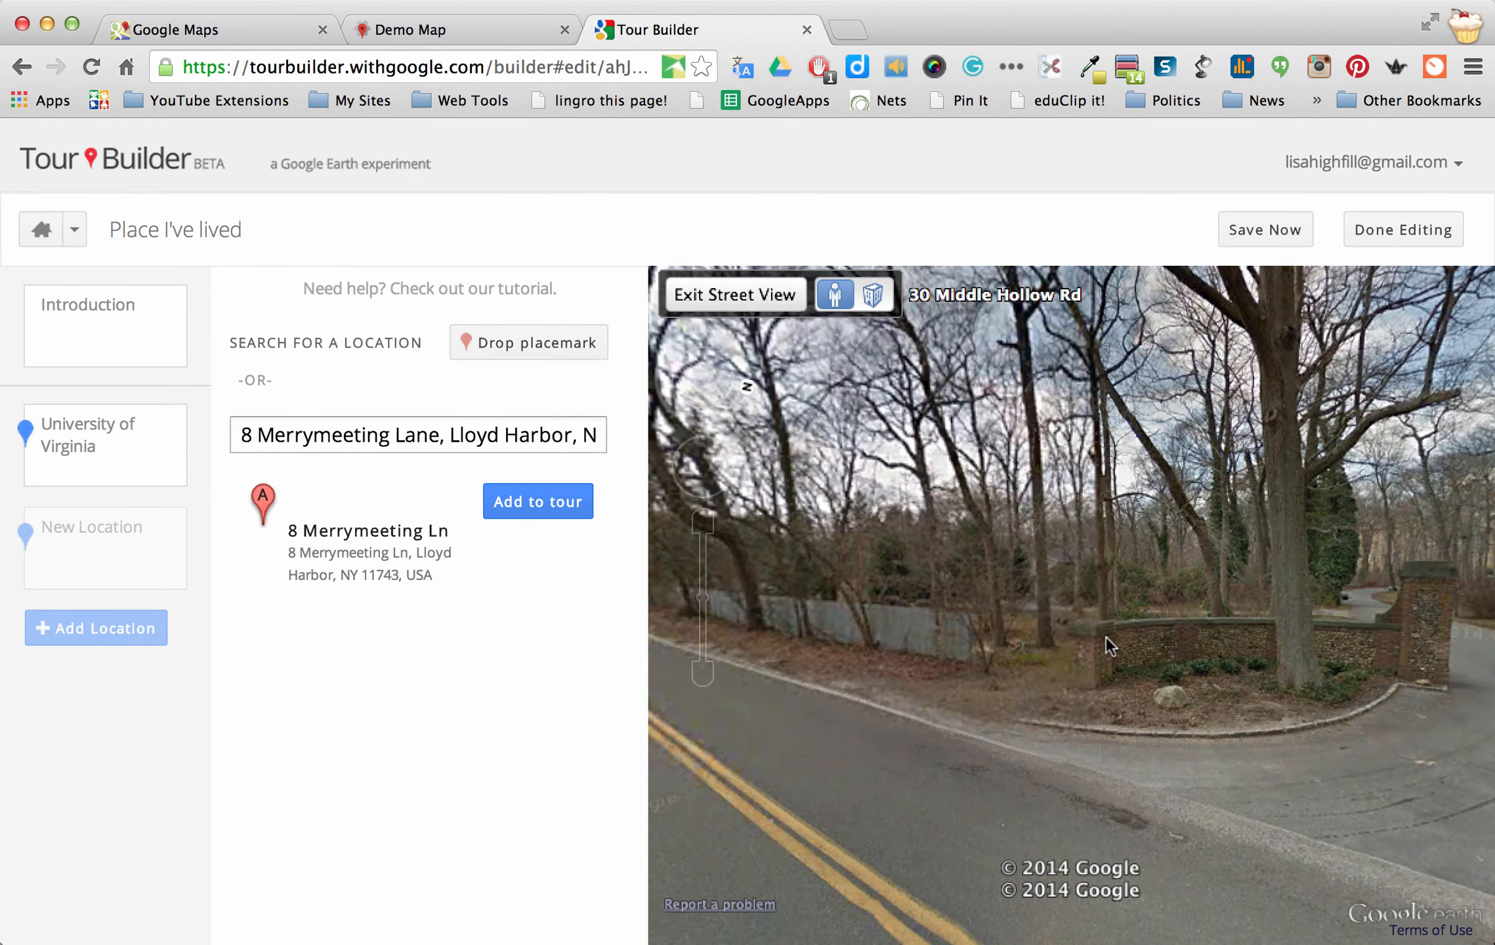
{"action": "left_click", "coordinate": [1070, 634]}
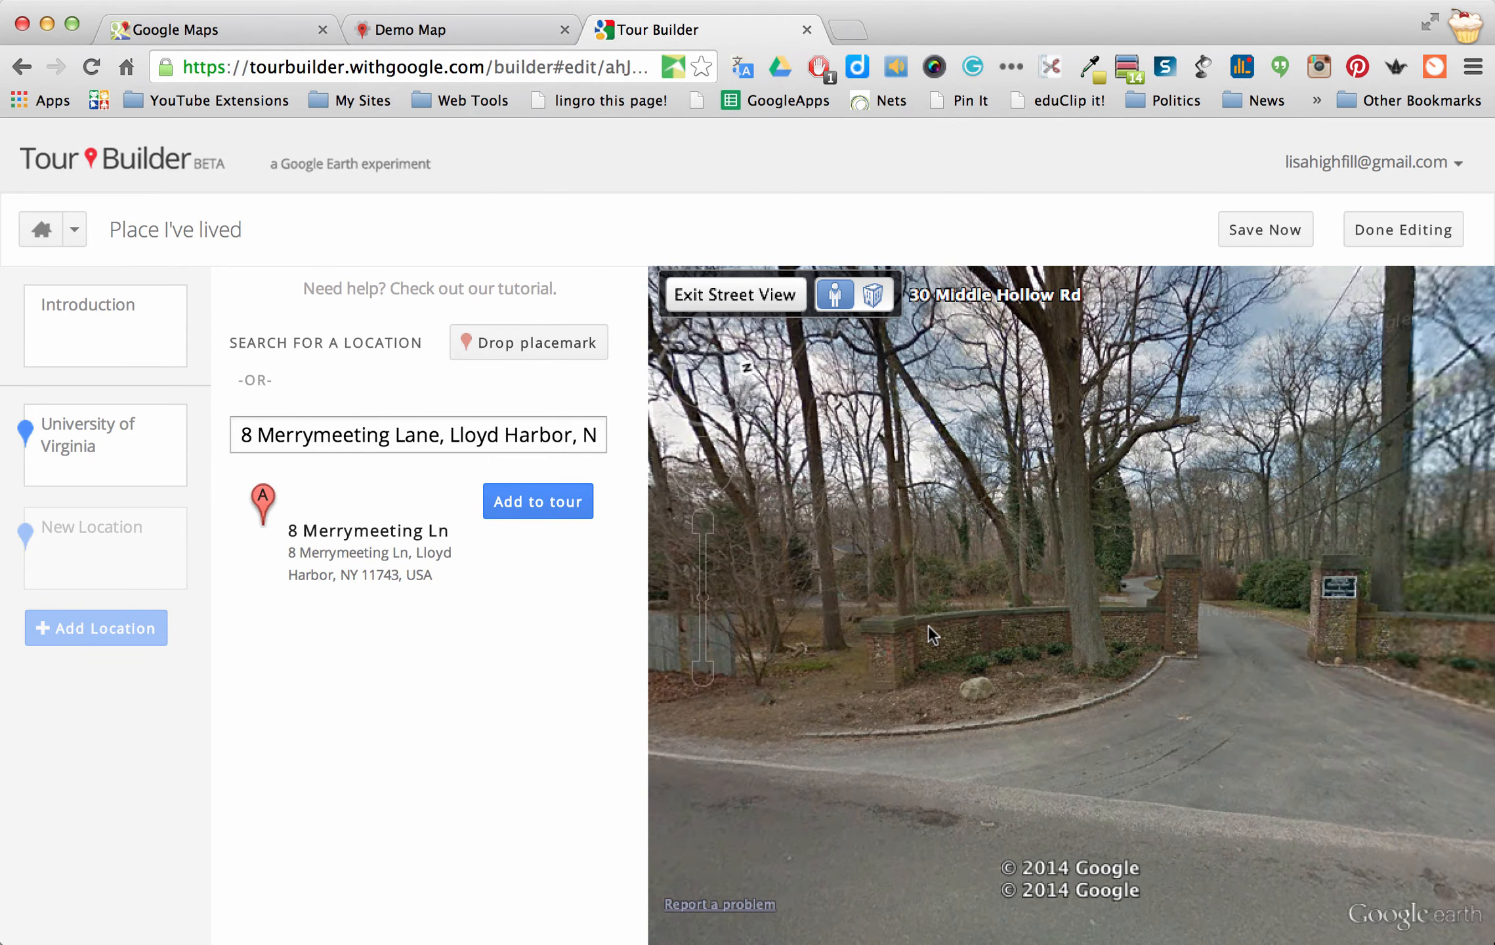
{"action": "left_click", "coordinate": [921, 625]}
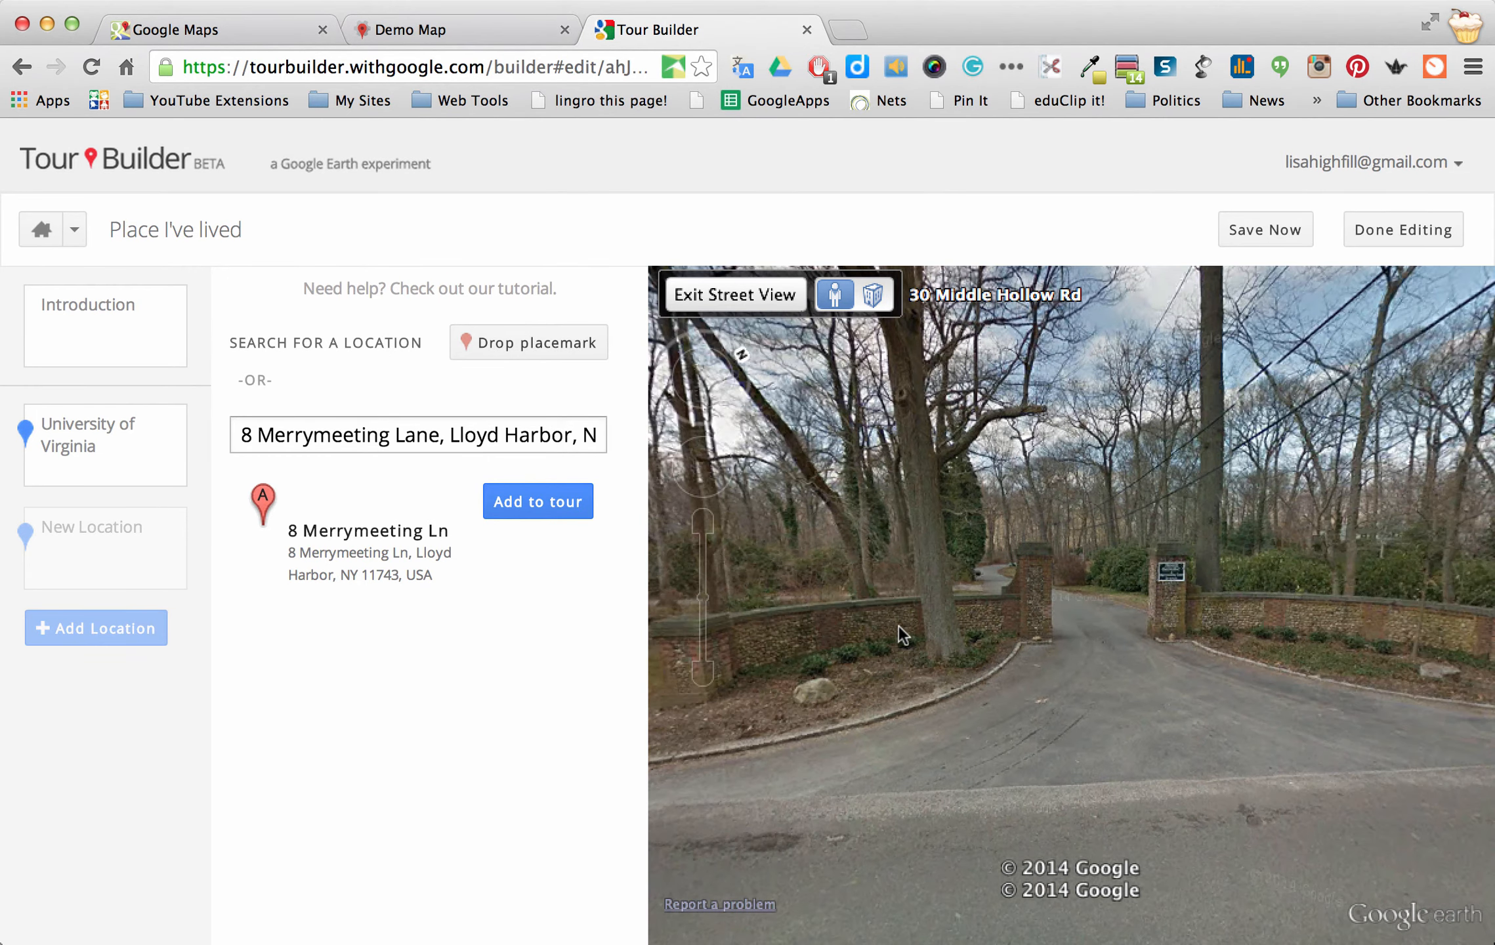
{"action": "left_click_drag", "start_coordinate": [1088, 683], "coordinate": [1075, 682]}
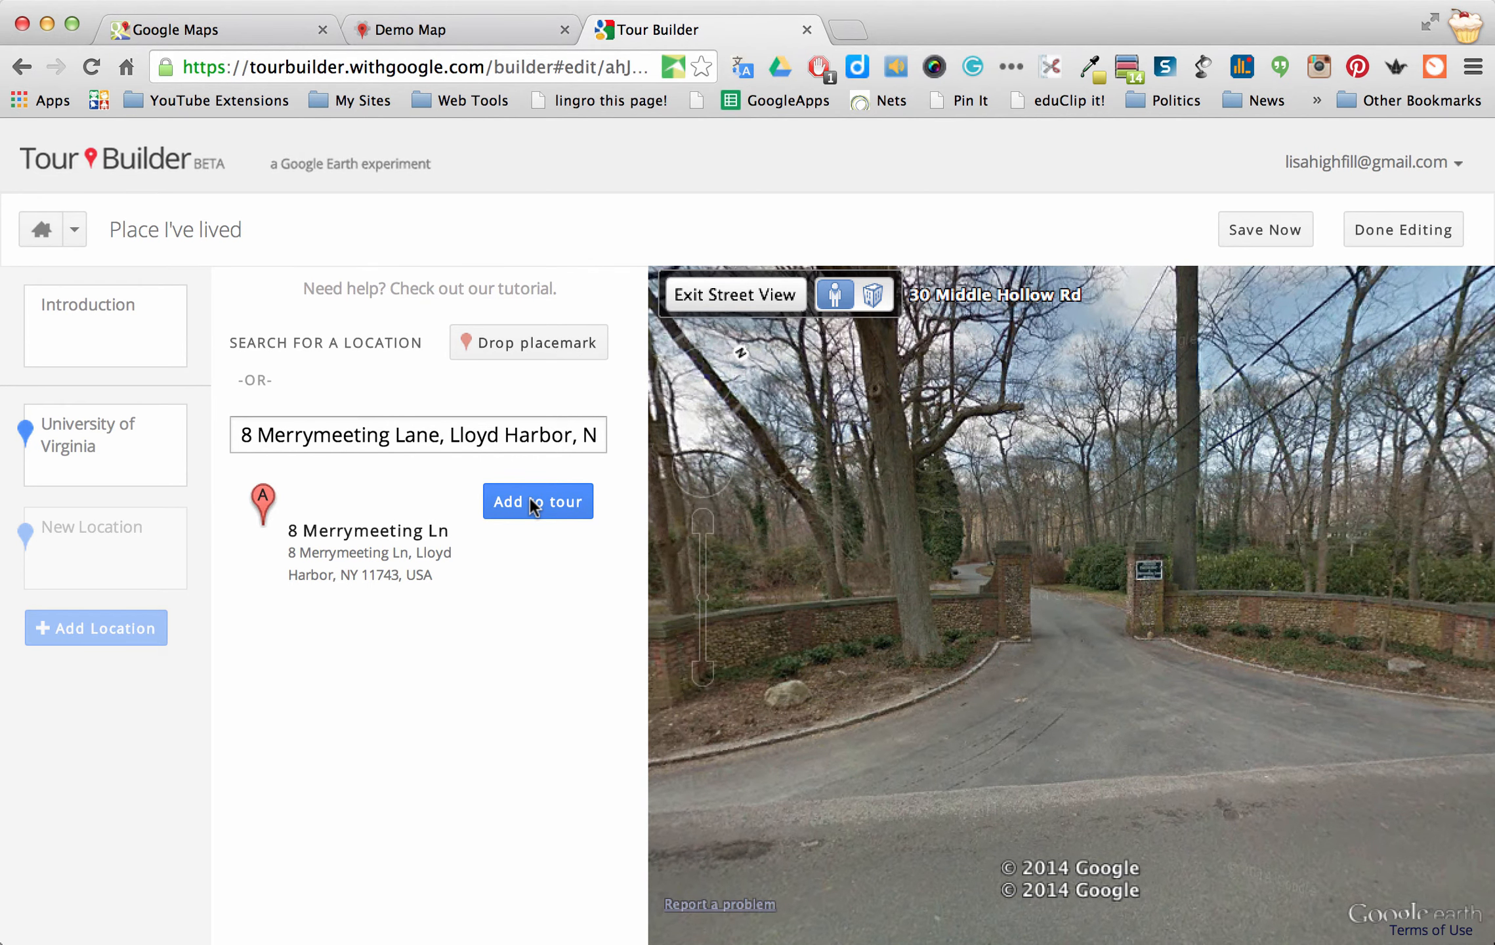
Add the home address as the second tour stop with its placemark centered and view locked
{"action": "left_click", "coordinate": [530, 500]}
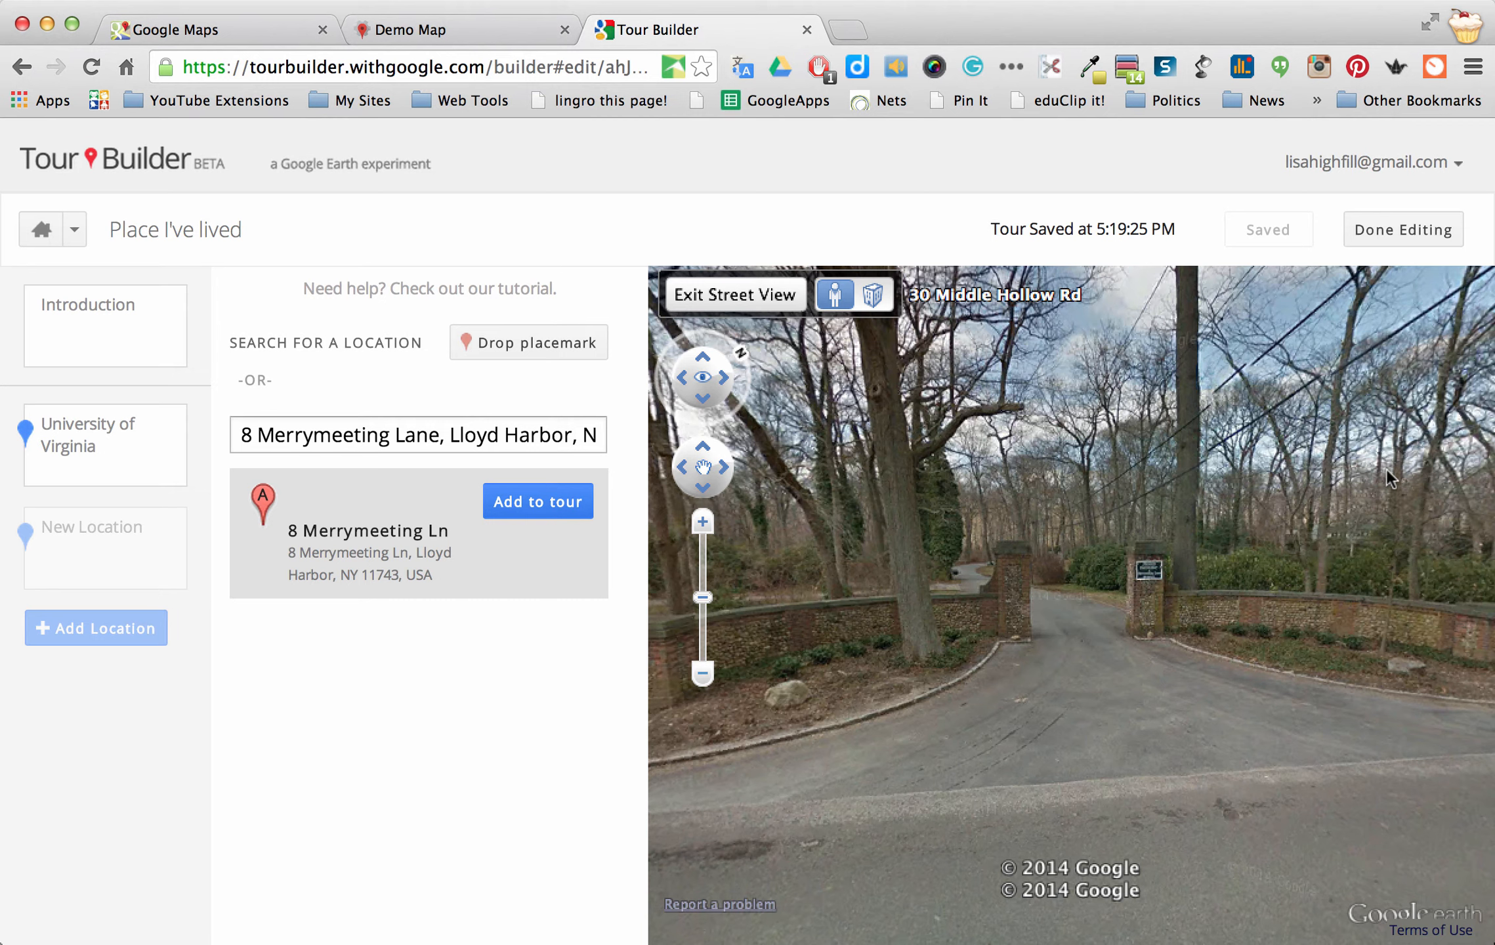
{"action": "left_click", "coordinate": [537, 501]}
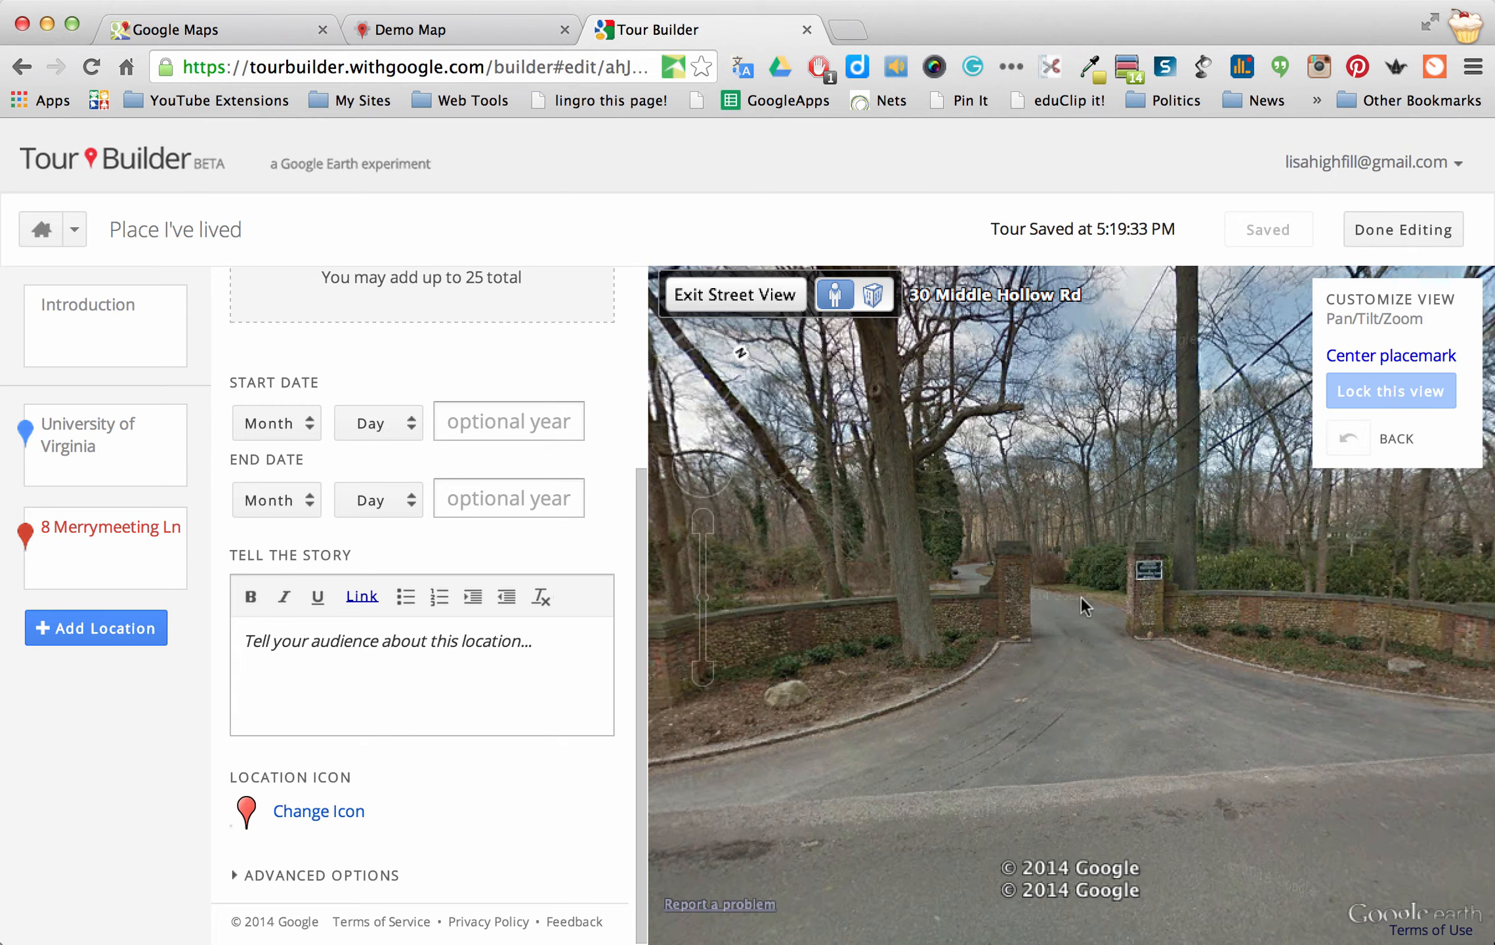
{"action": "left_click", "coordinate": [1378, 358]}
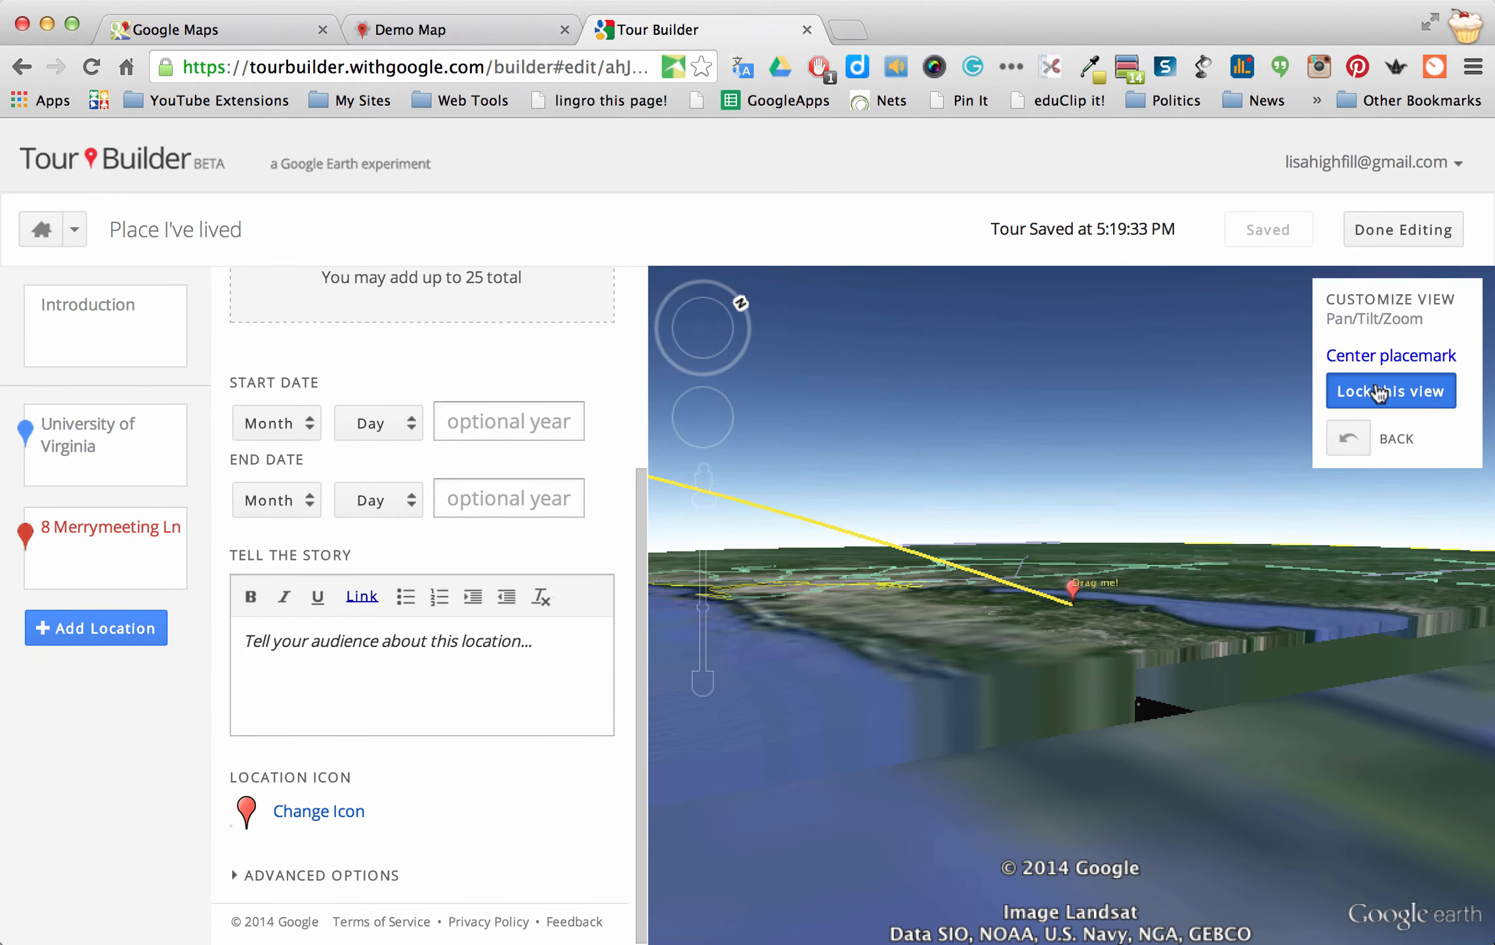
{"action": "left_click", "coordinate": [1378, 392]}
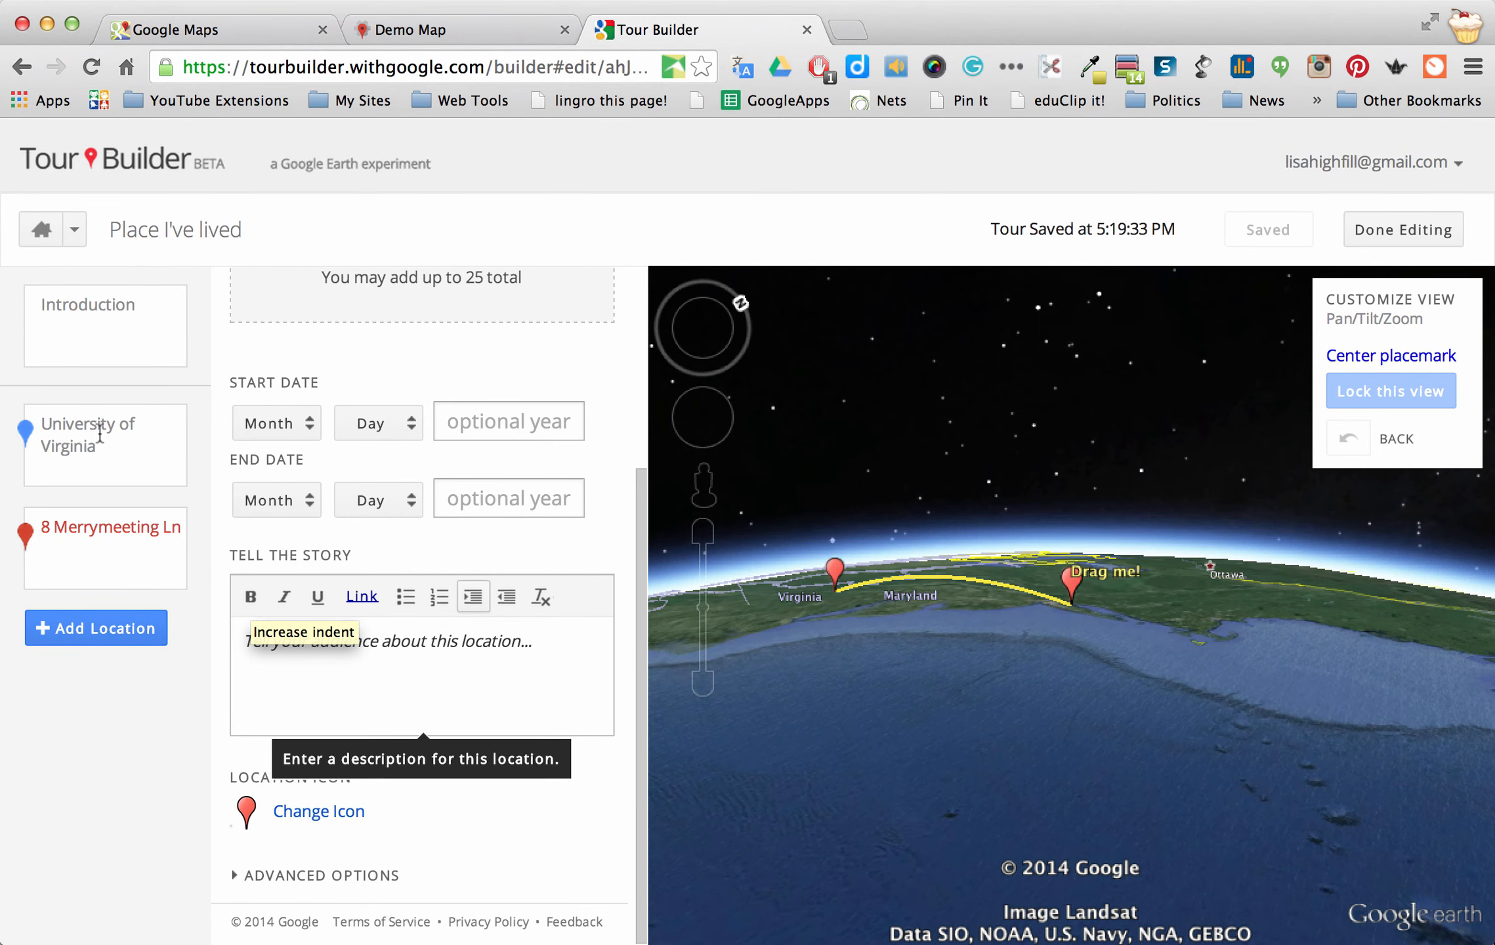
{"action": "left_click", "coordinate": [120, 335]}
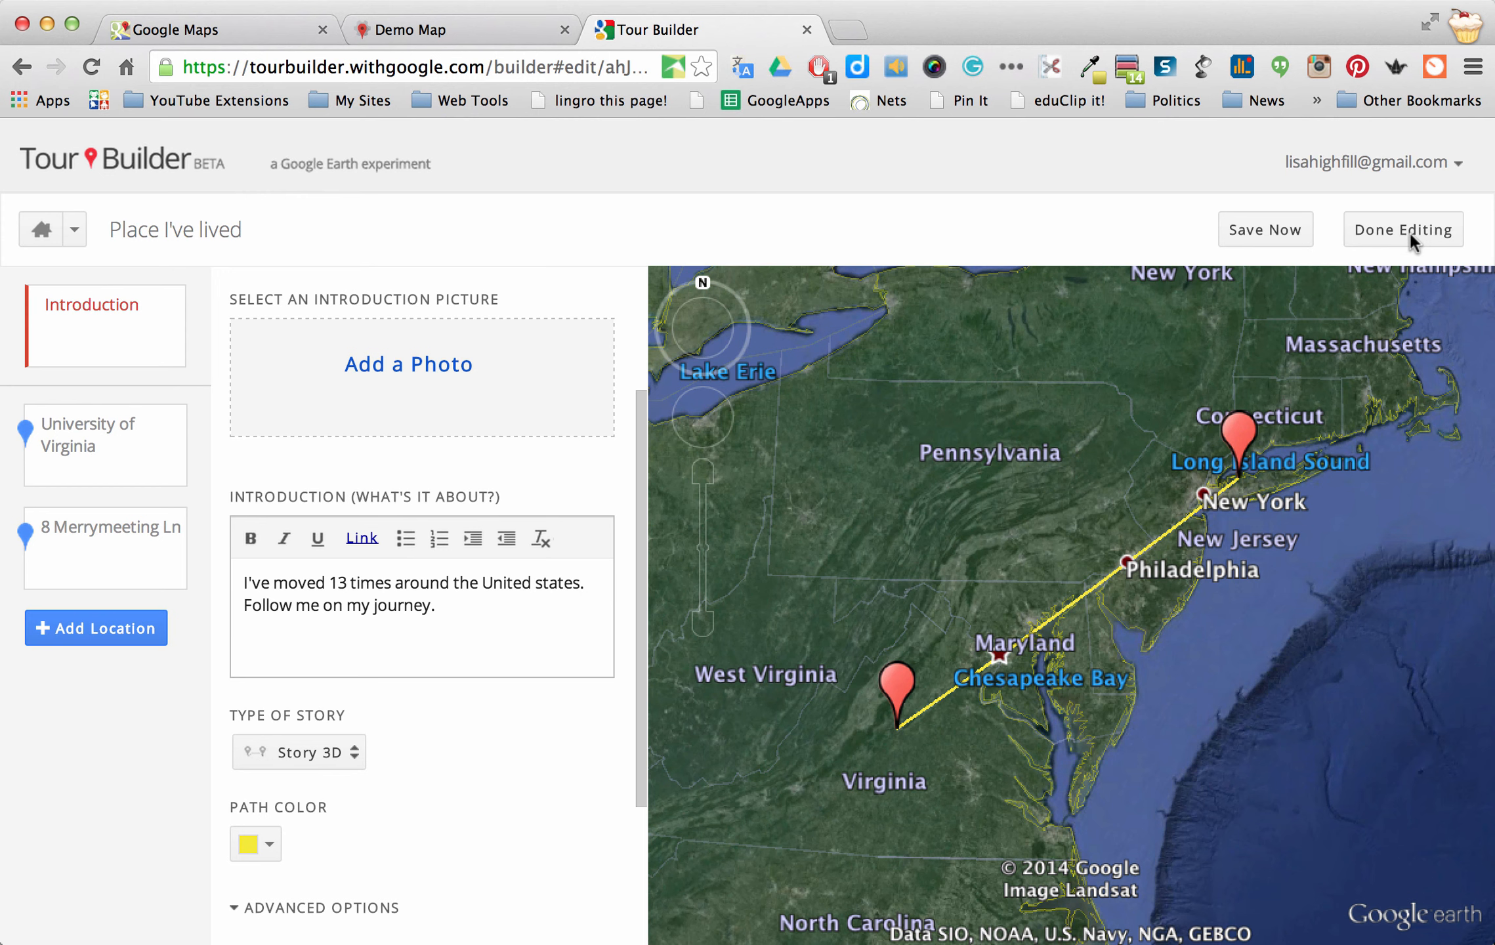
Save the tour and finish editing to switch into play mode
{"action": "left_click", "coordinate": [1260, 231]}
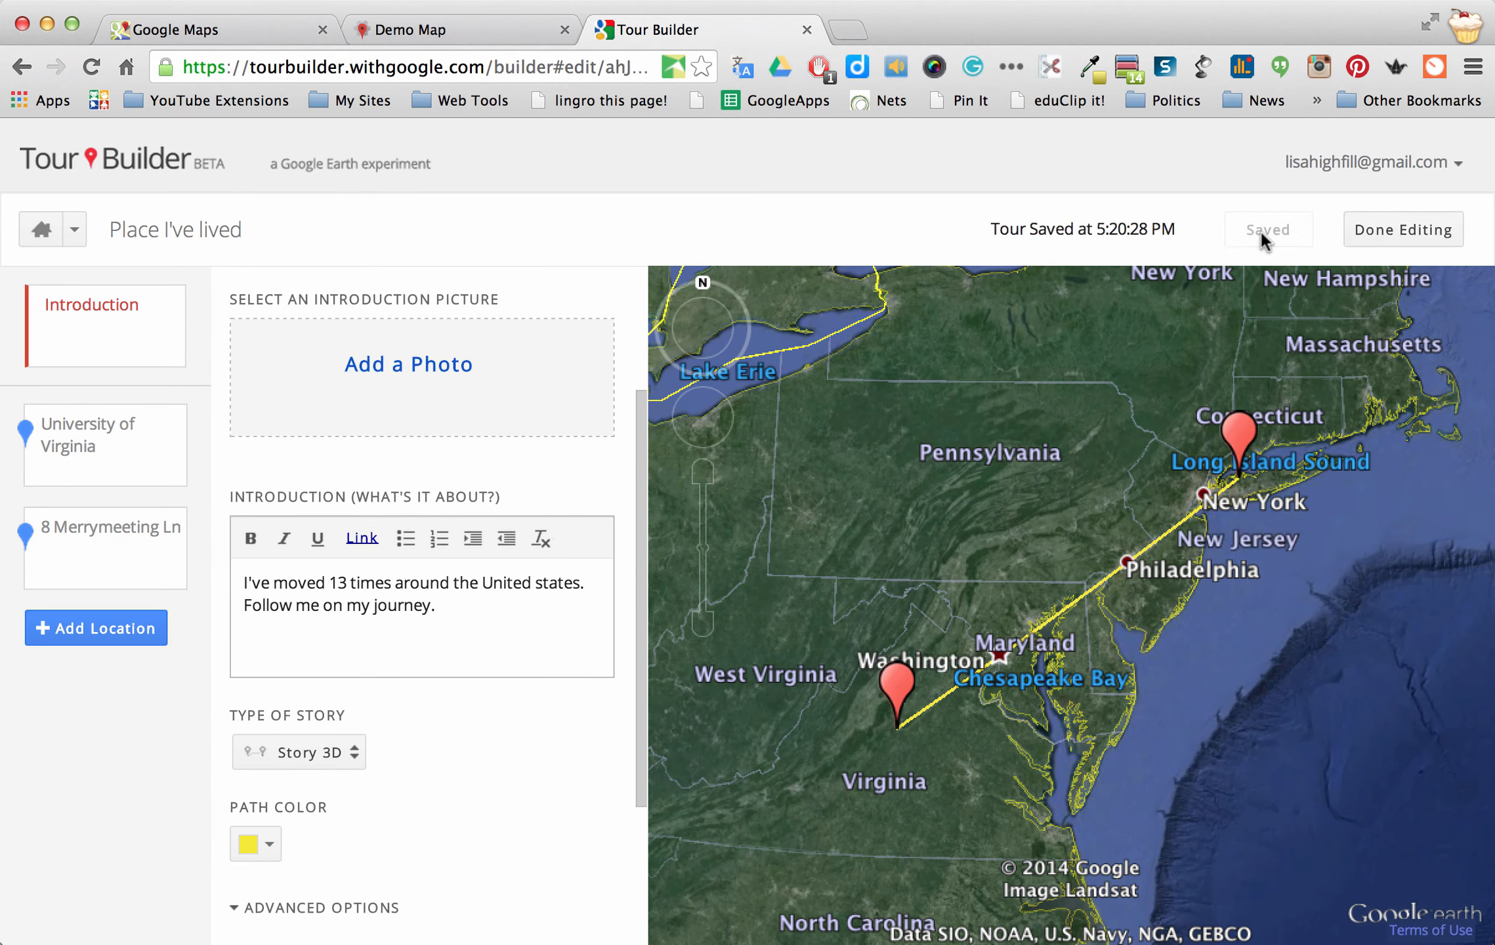
{"action": "left_click", "coordinate": [1407, 229]}
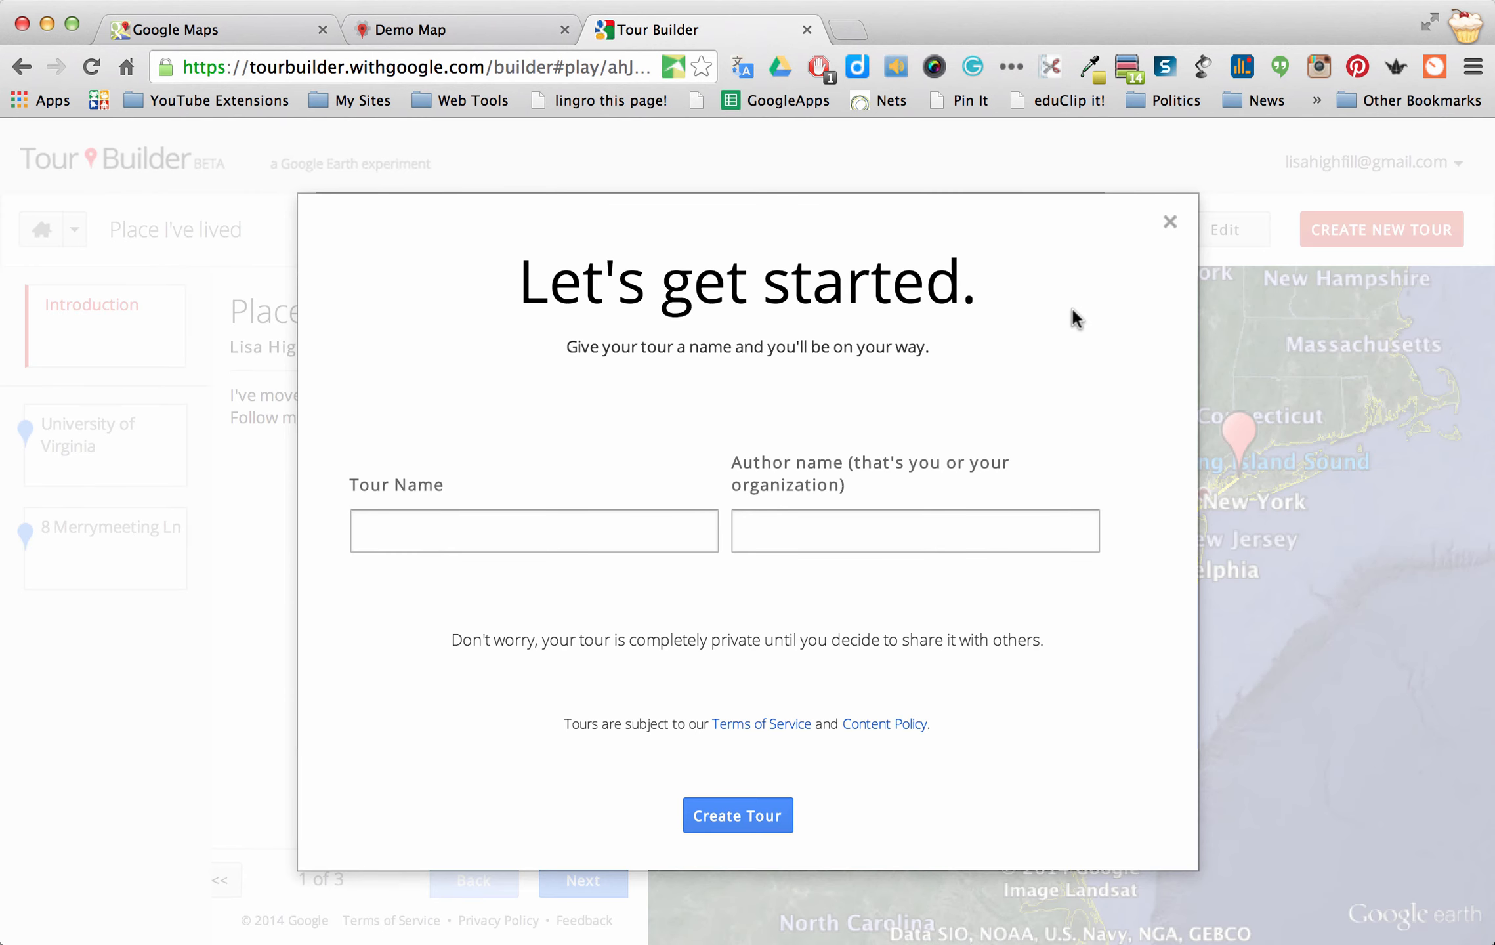
Dismiss the new-tour dialog and page through the preview to the final stop, 3 of 3
{"action": "left_click", "coordinate": [1170, 224]}
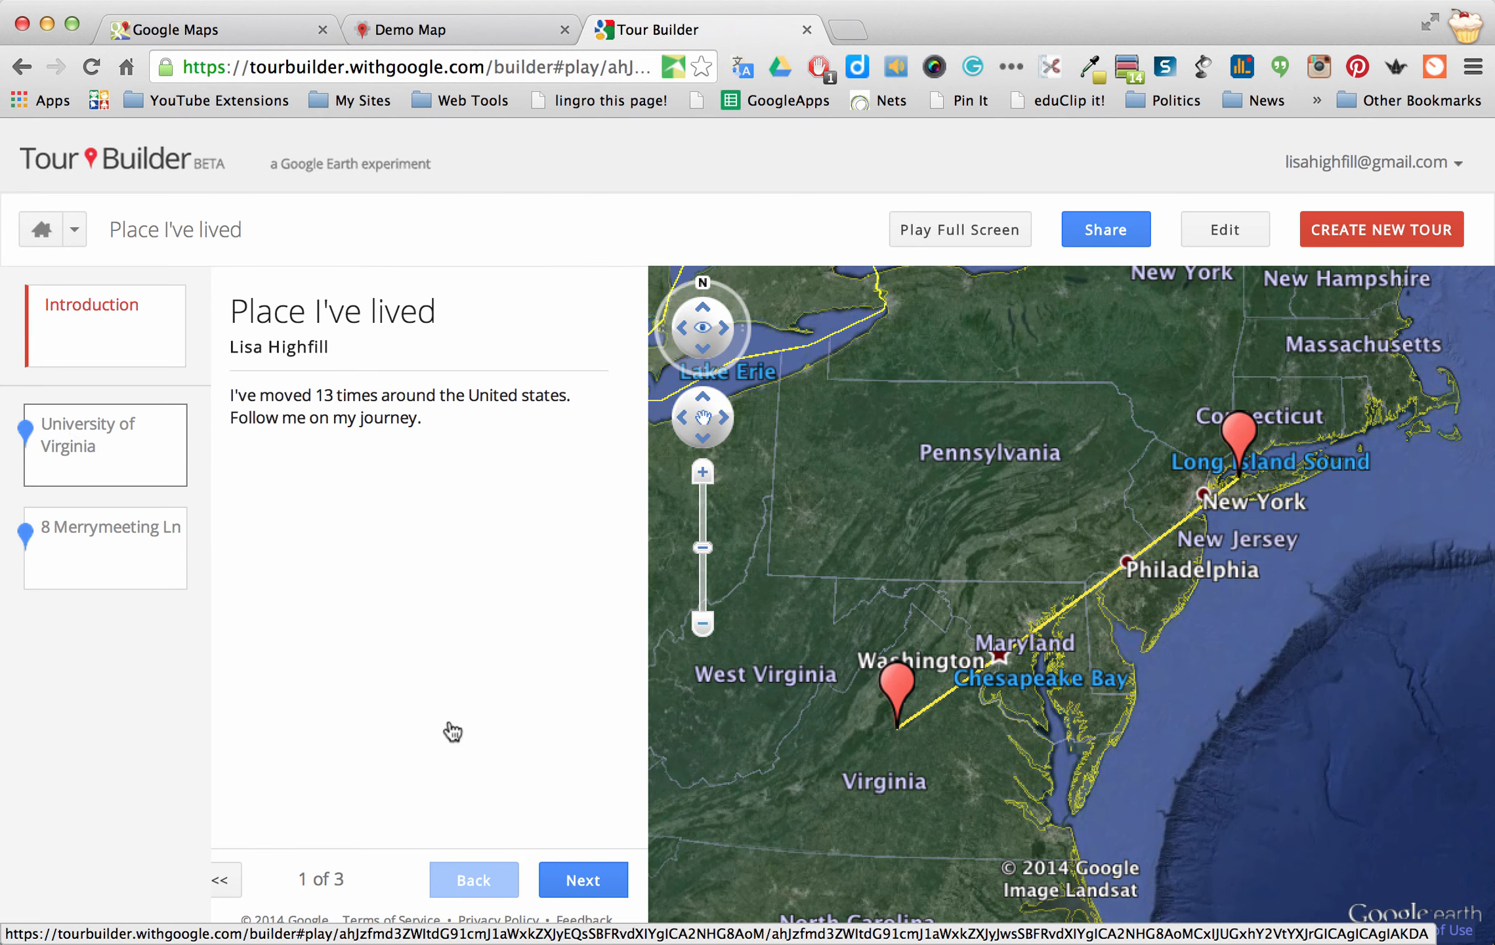
{"action": "left_click", "coordinate": [581, 888]}
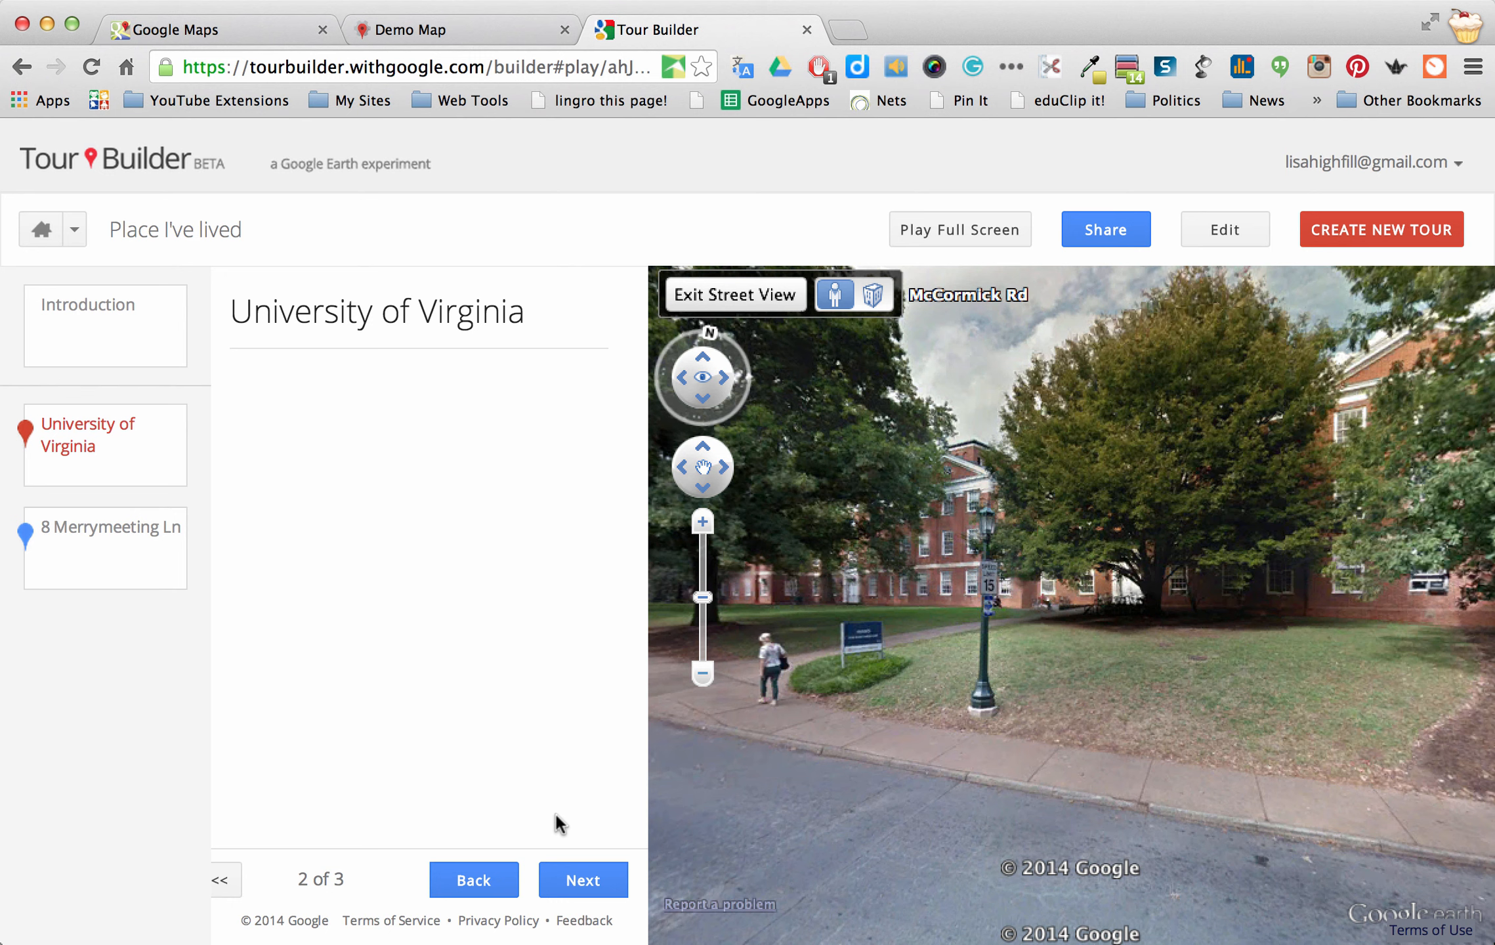
{"action": "left_click", "coordinate": [581, 883]}
{"action": "left_click", "coordinate": [580, 882]}
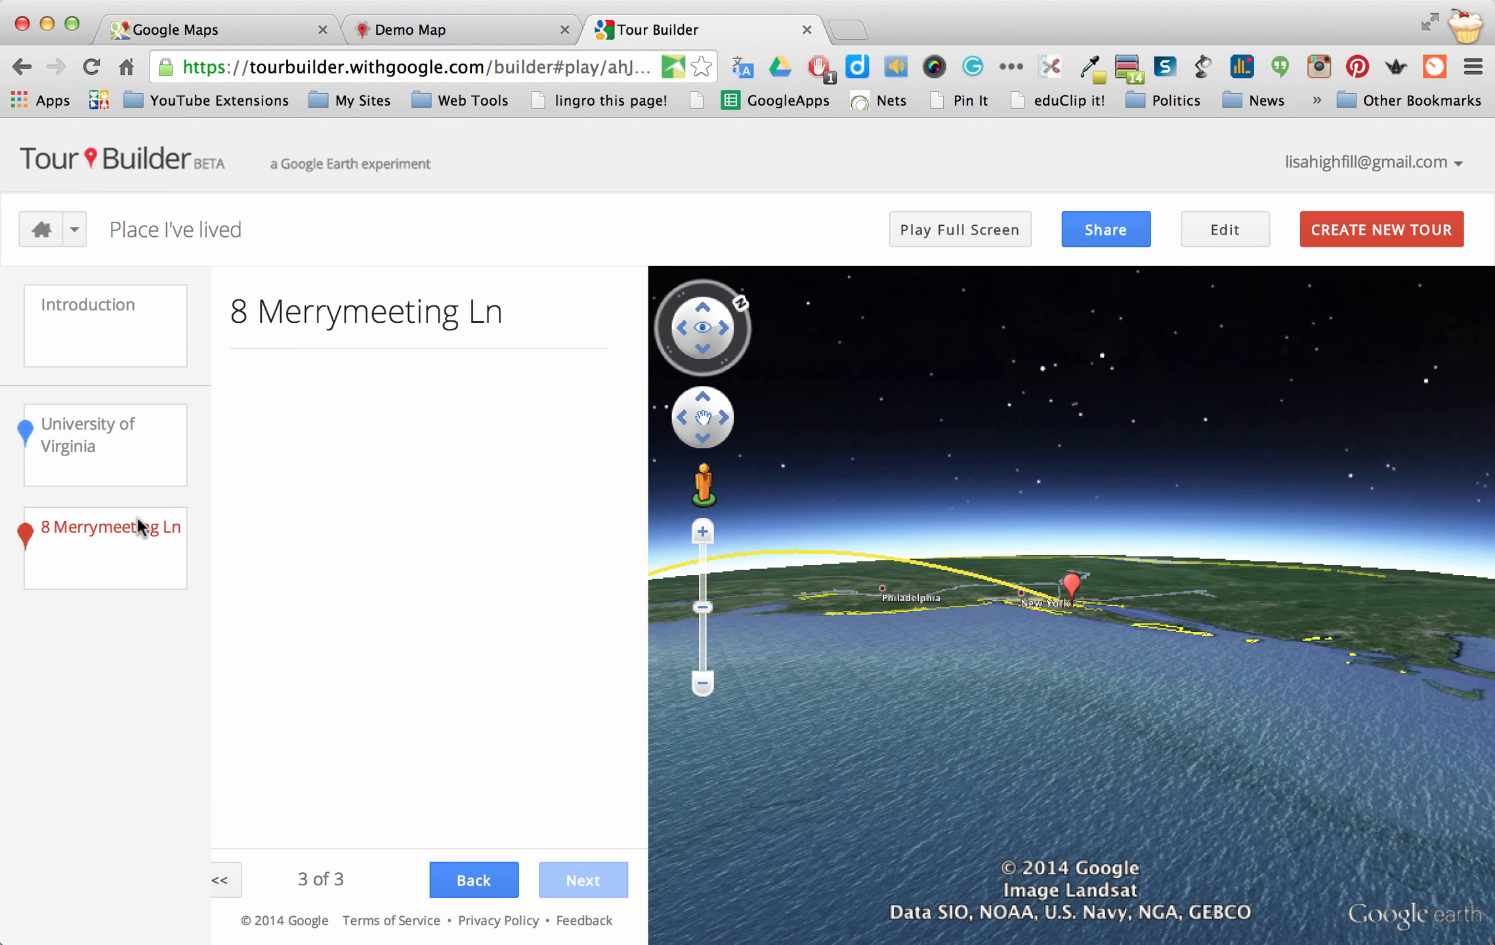
{"action": "left_click", "coordinate": [107, 568]}
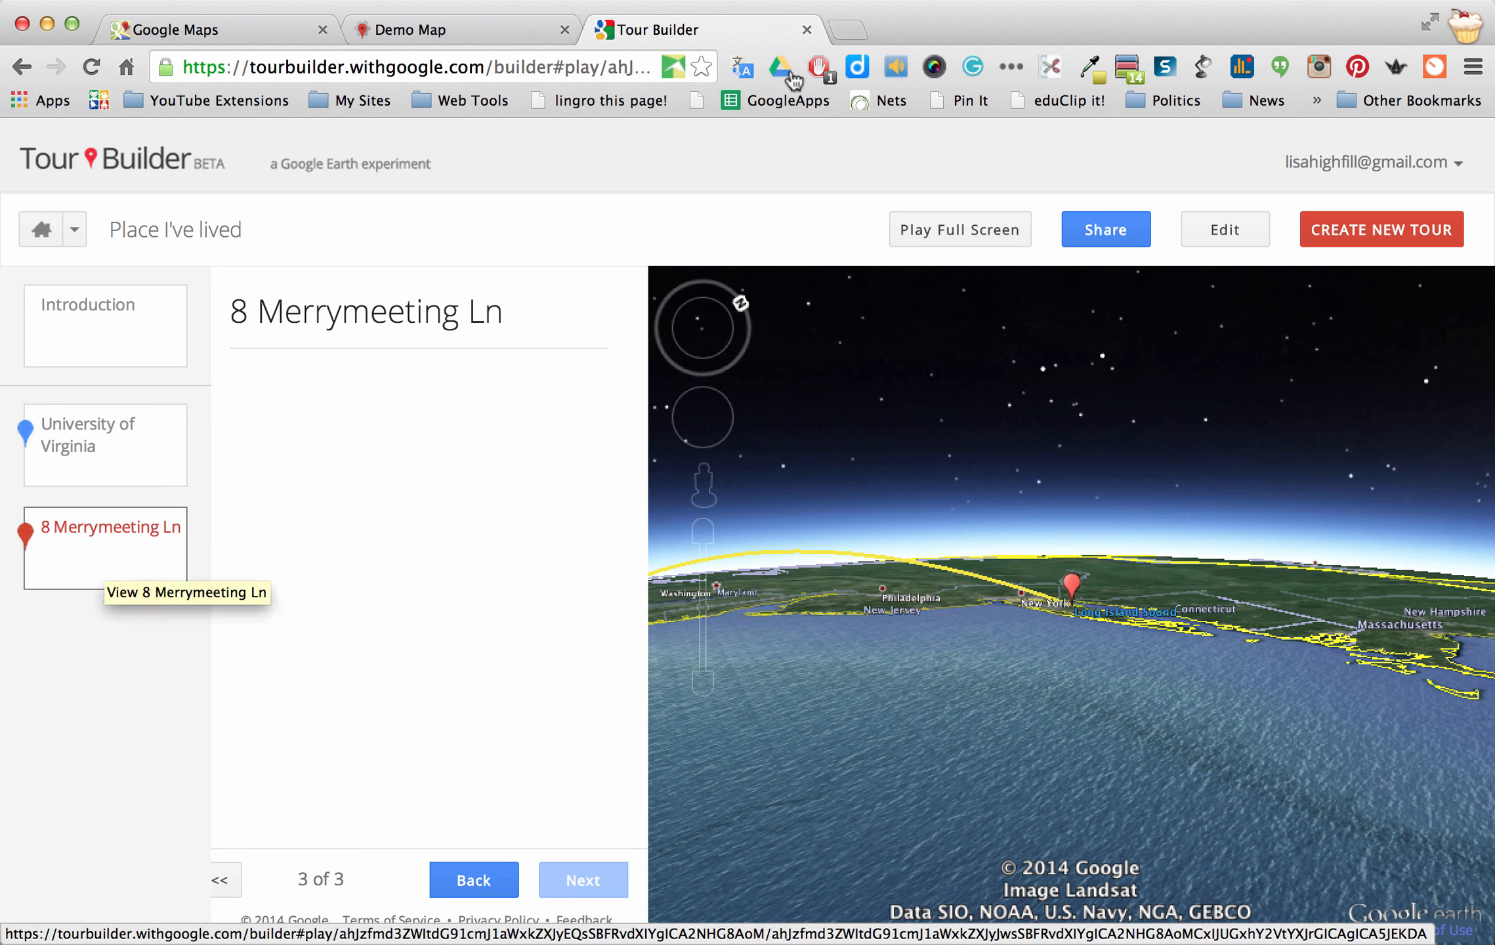